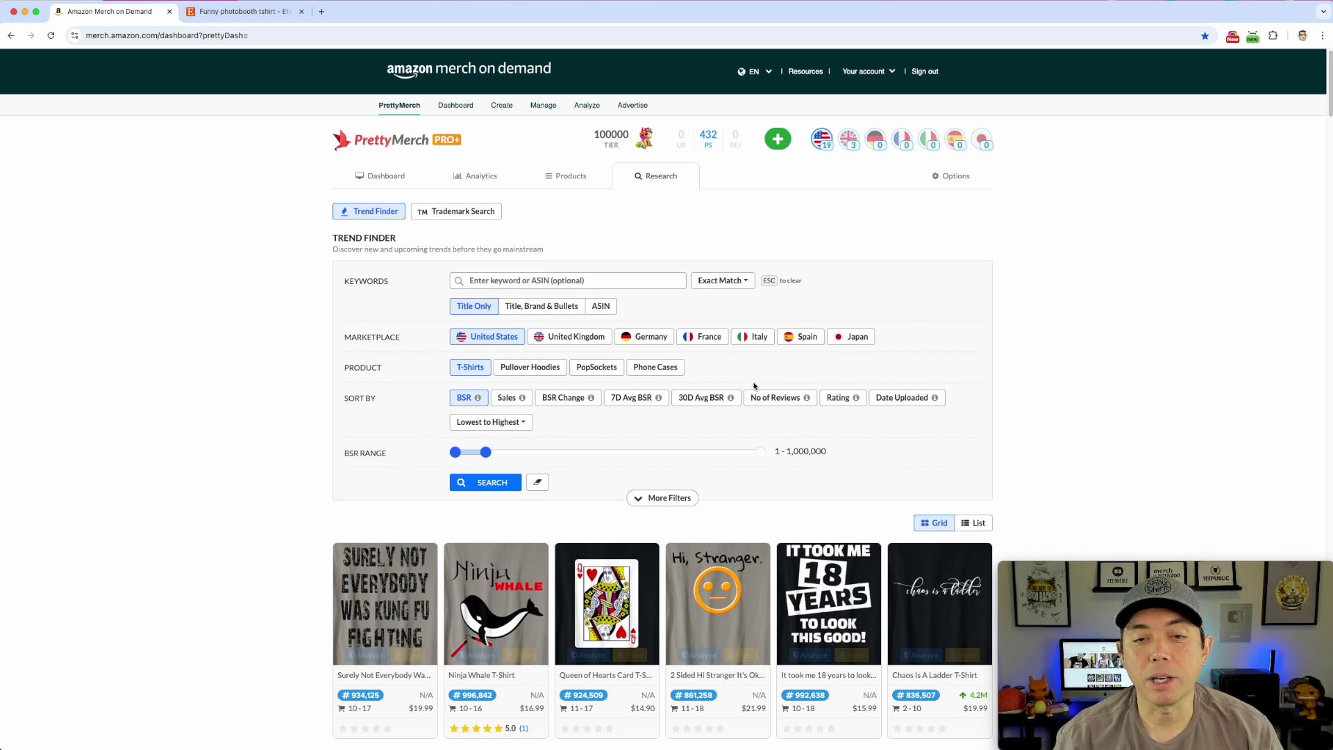
Search the Trend Finder for T-shirts with the keyword "photobooth" and show the results as a grid
{"action": "scroll", "coordinate": [1115, 401], "scroll_direction": "down", "scroll_amount": 1}
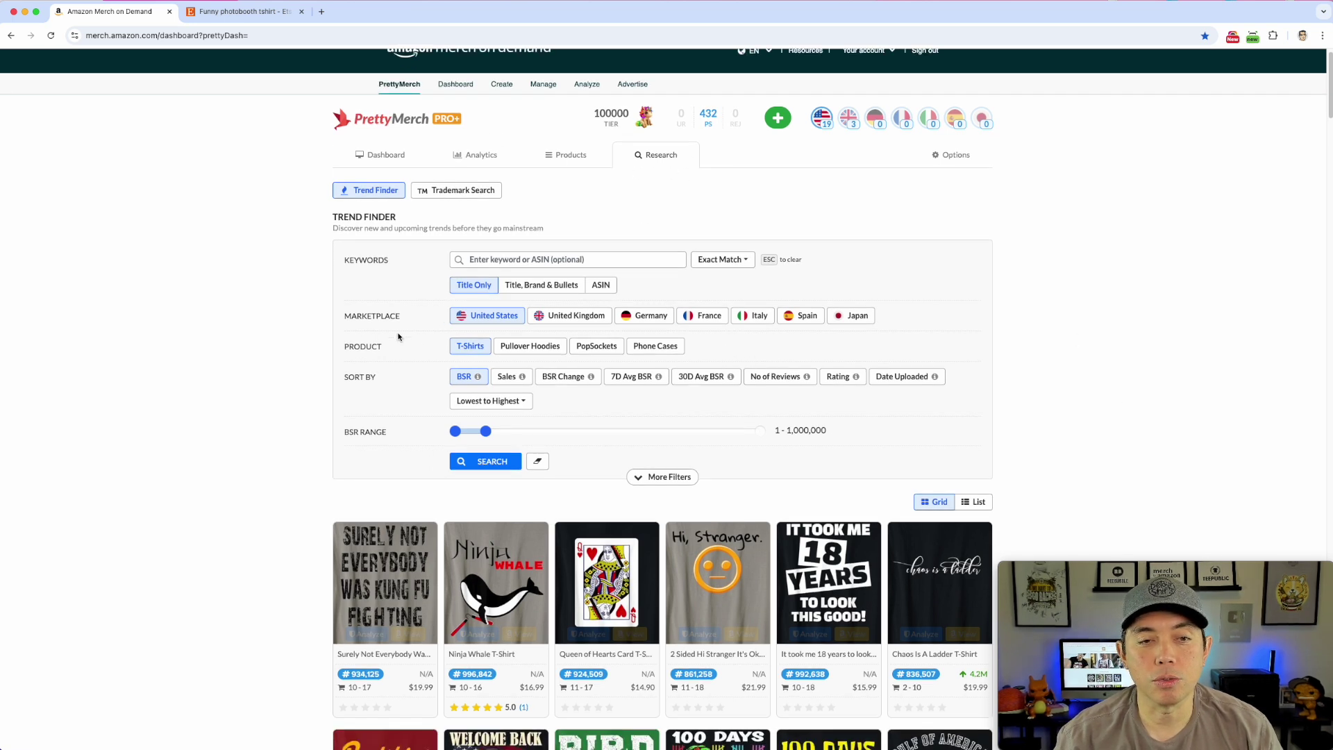
{"action": "scroll", "coordinate": [1164, 397], "scroll_direction": "down", "scroll_amount": 3}
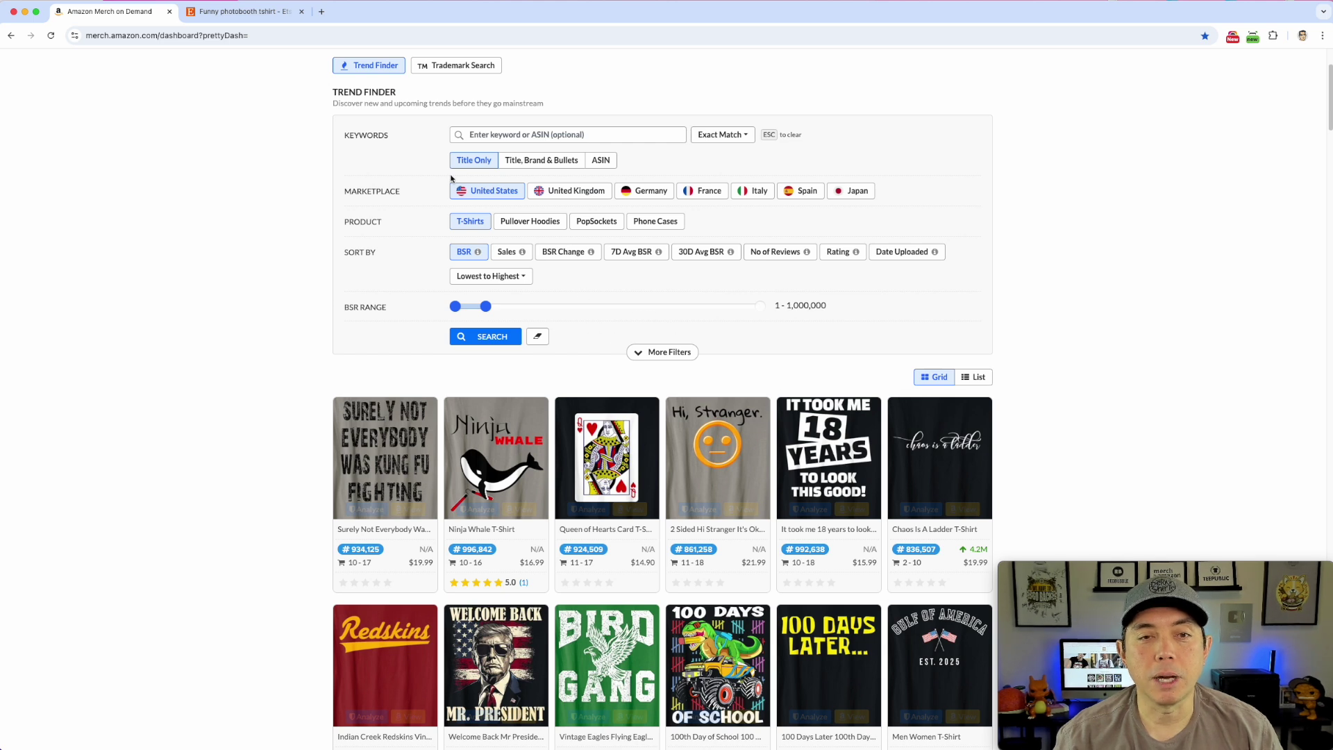
{"action": "scroll", "coordinate": [1068, 382], "scroll_direction": "down", "scroll_amount": 10}
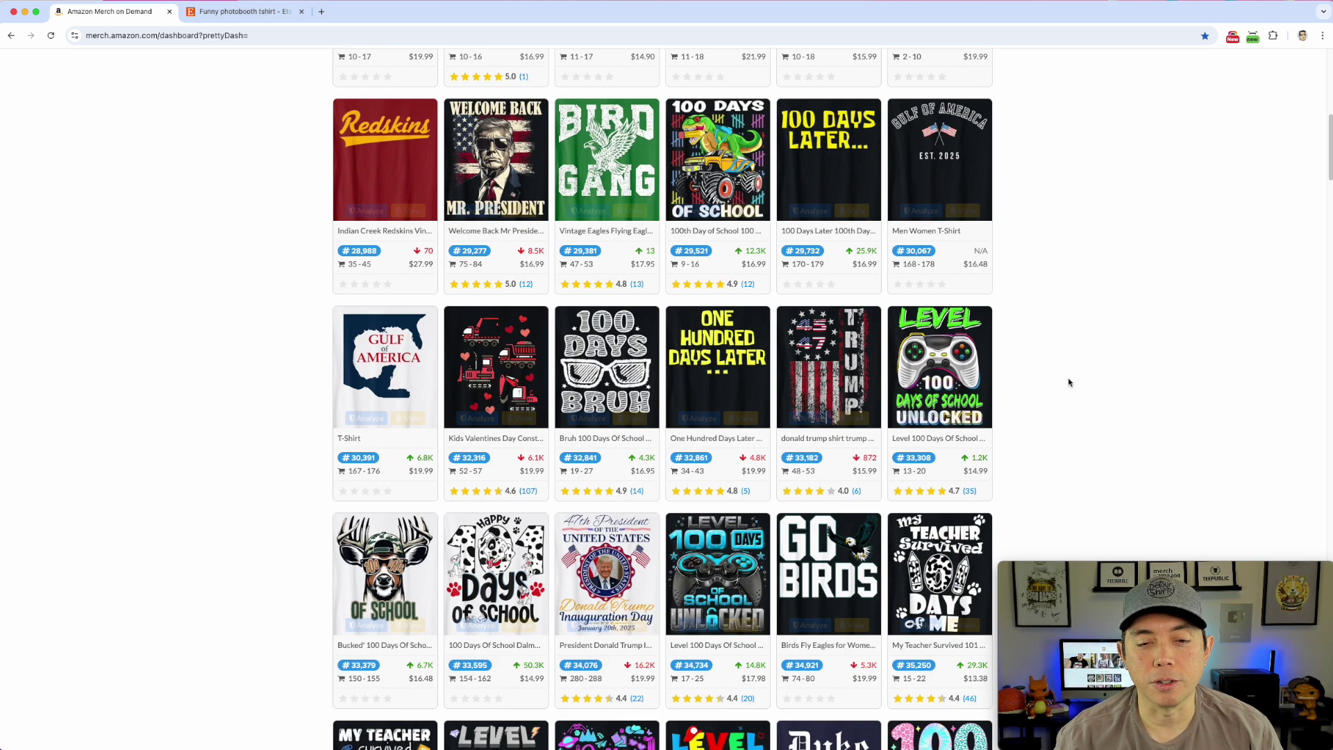
{"action": "scroll", "coordinate": [1068, 383], "scroll_direction": "down", "scroll_amount": 6}
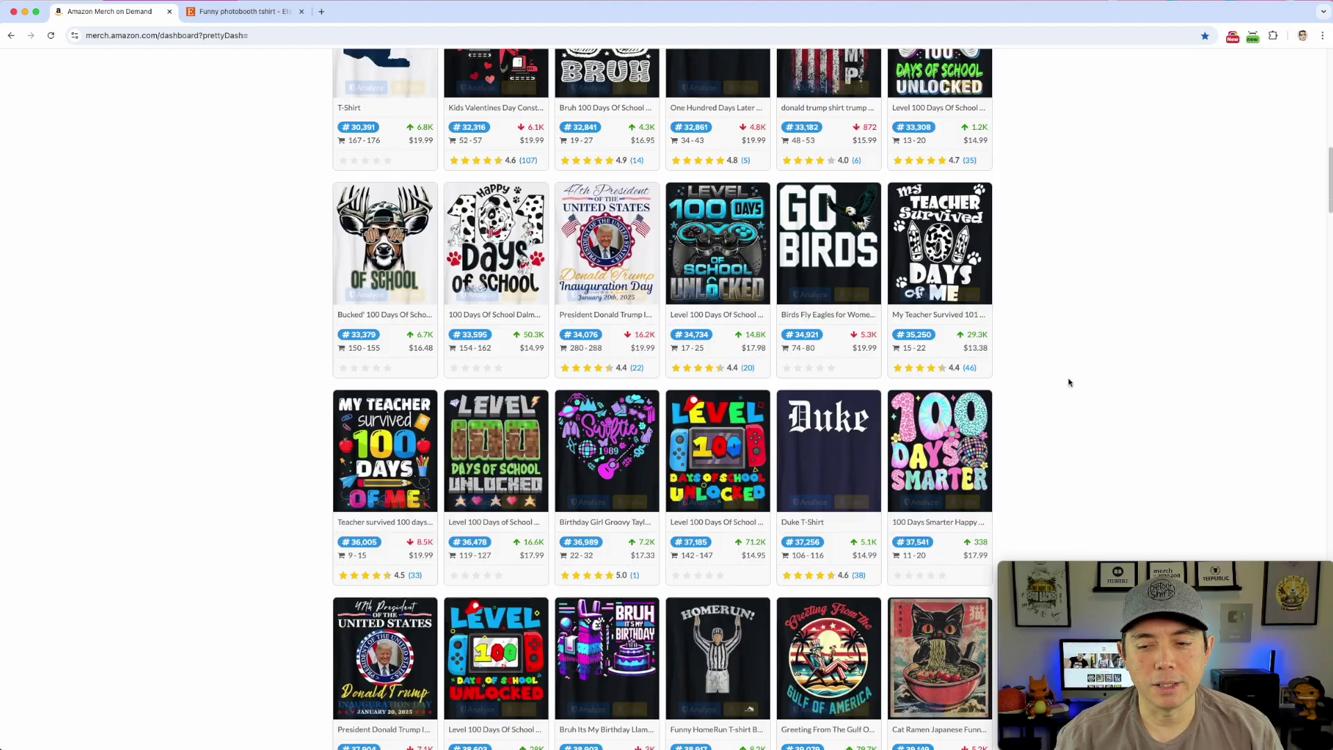
{"action": "scroll", "coordinate": [1068, 383], "scroll_direction": "up", "scroll_amount": 18}
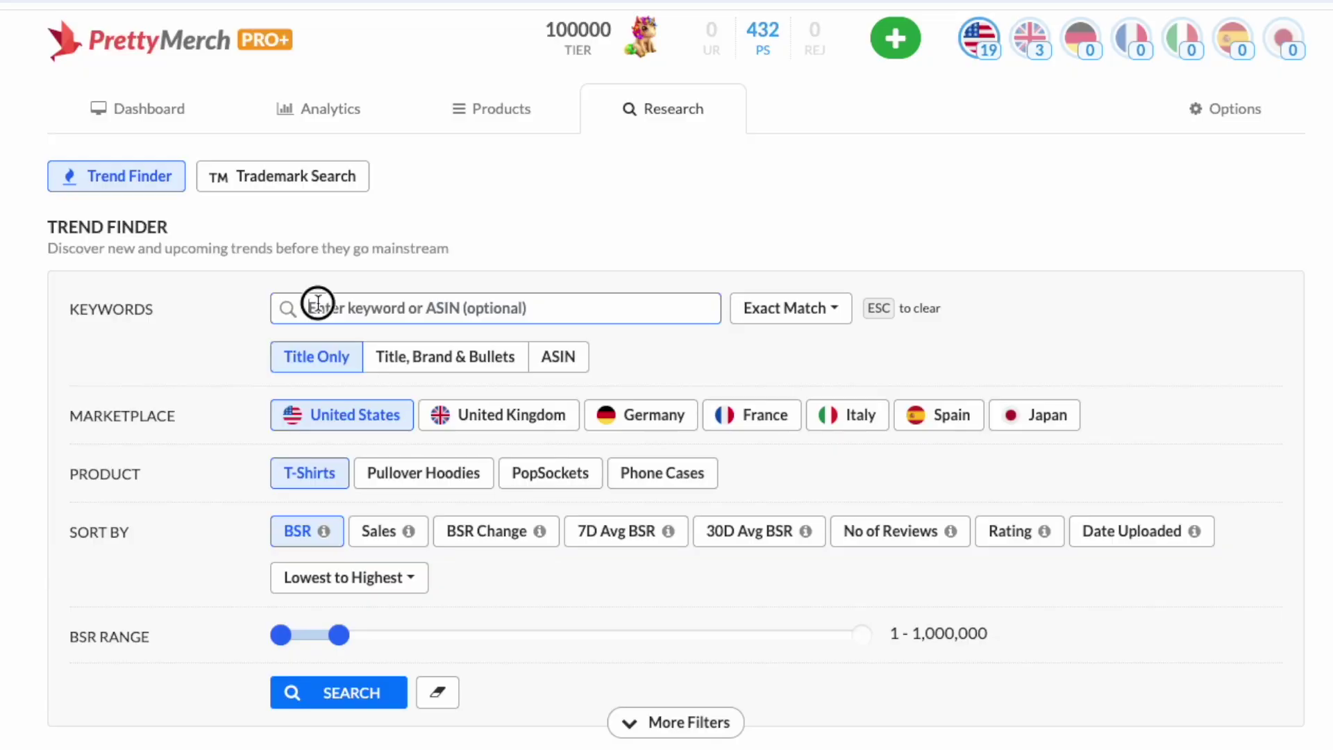
{"action": "left_click", "coordinate": [475, 202]}
{"action": "type", "text": "photobooth"}
{"action": "key", "text": "Return"}
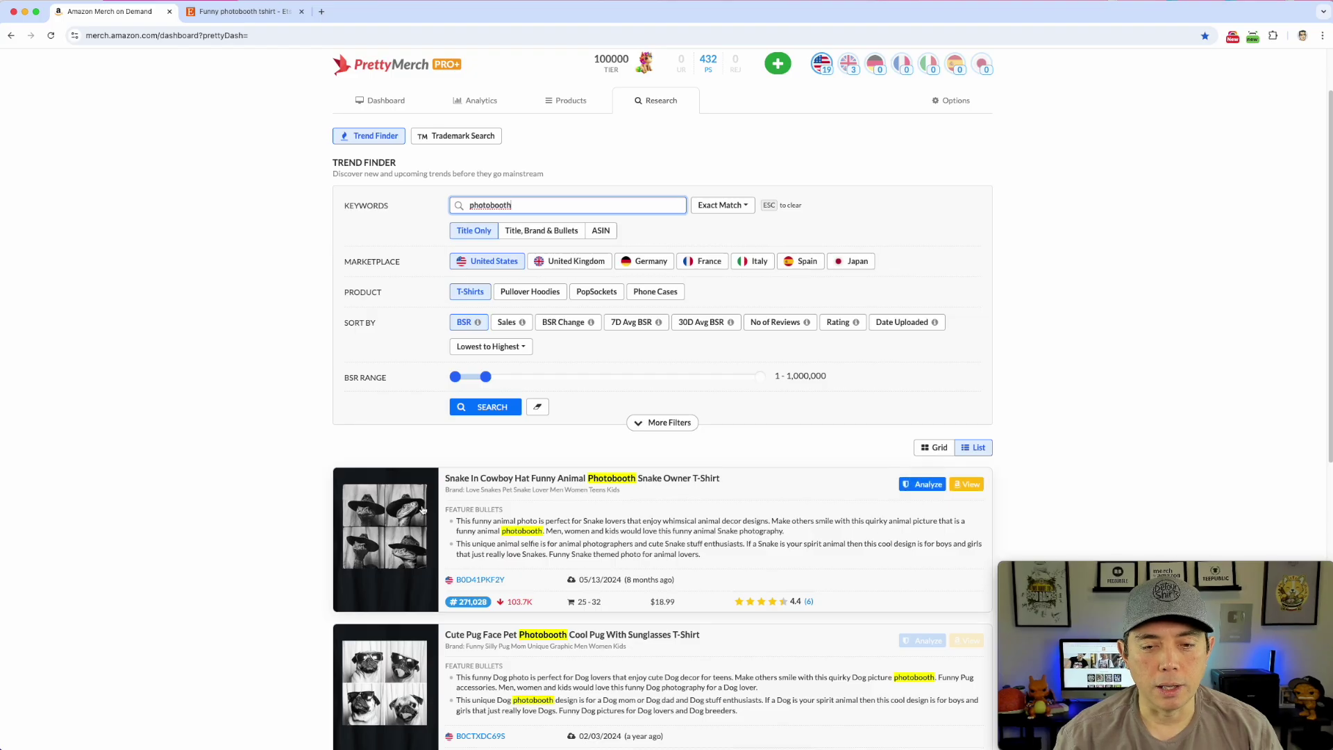
{"action": "left_click", "coordinate": [933, 447]}
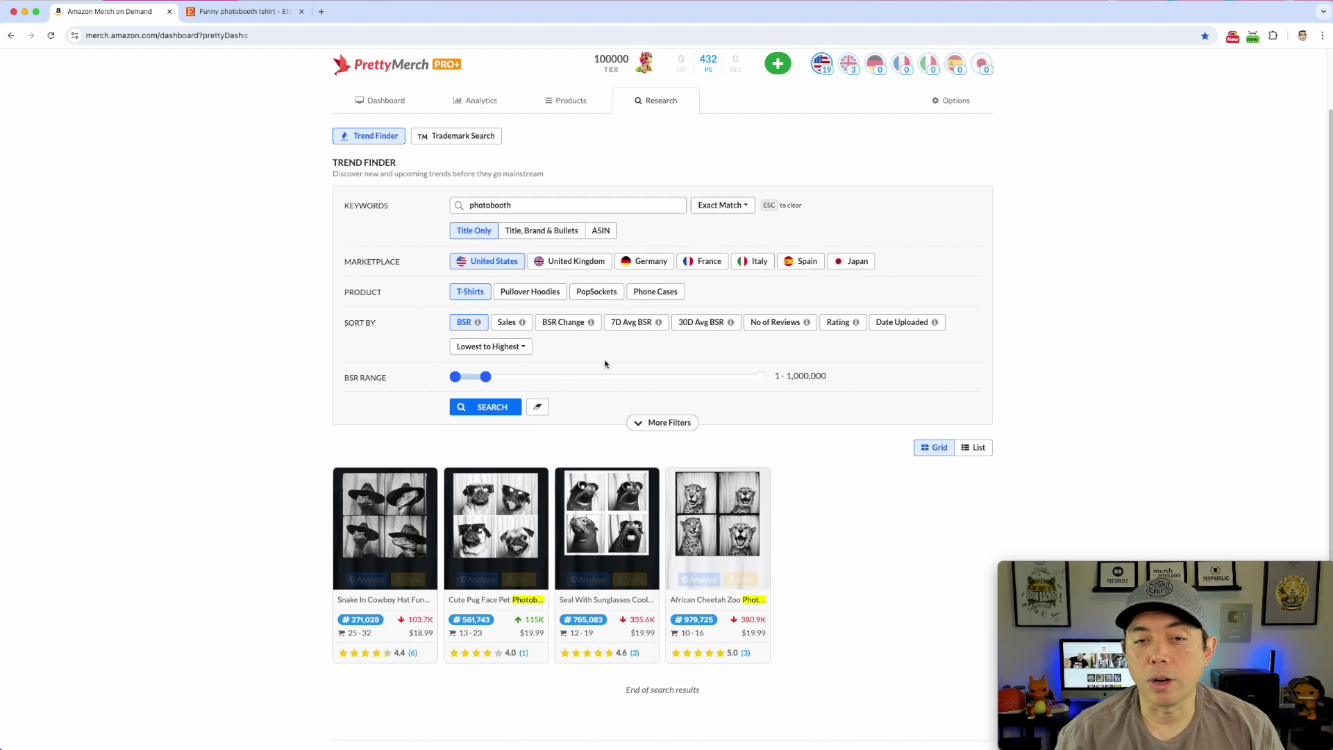
Widen the BSR range to 1 - 10,000,000, rerun the photobooth search and view the results as a grid
{"action": "left_click_drag", "start_coordinate": [485, 376], "coordinate": [874, 374]}
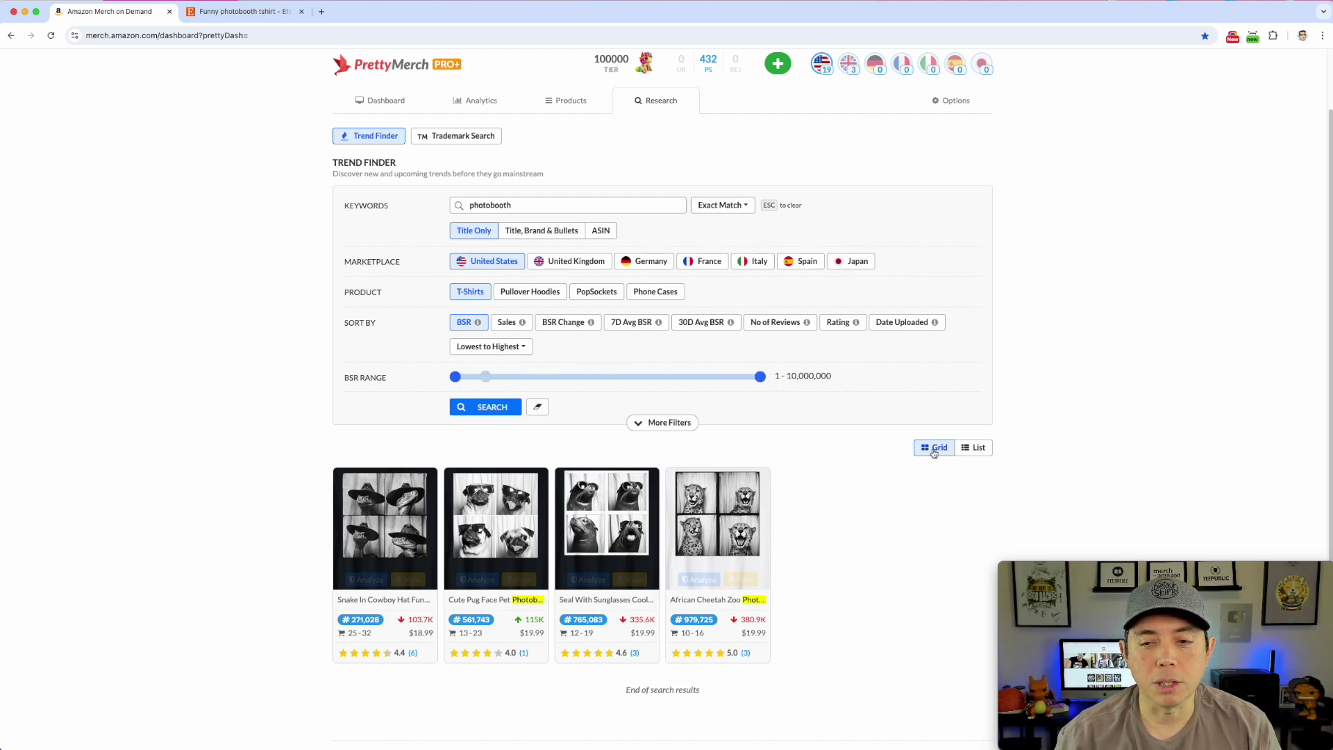
{"action": "left_click", "coordinate": [486, 407]}
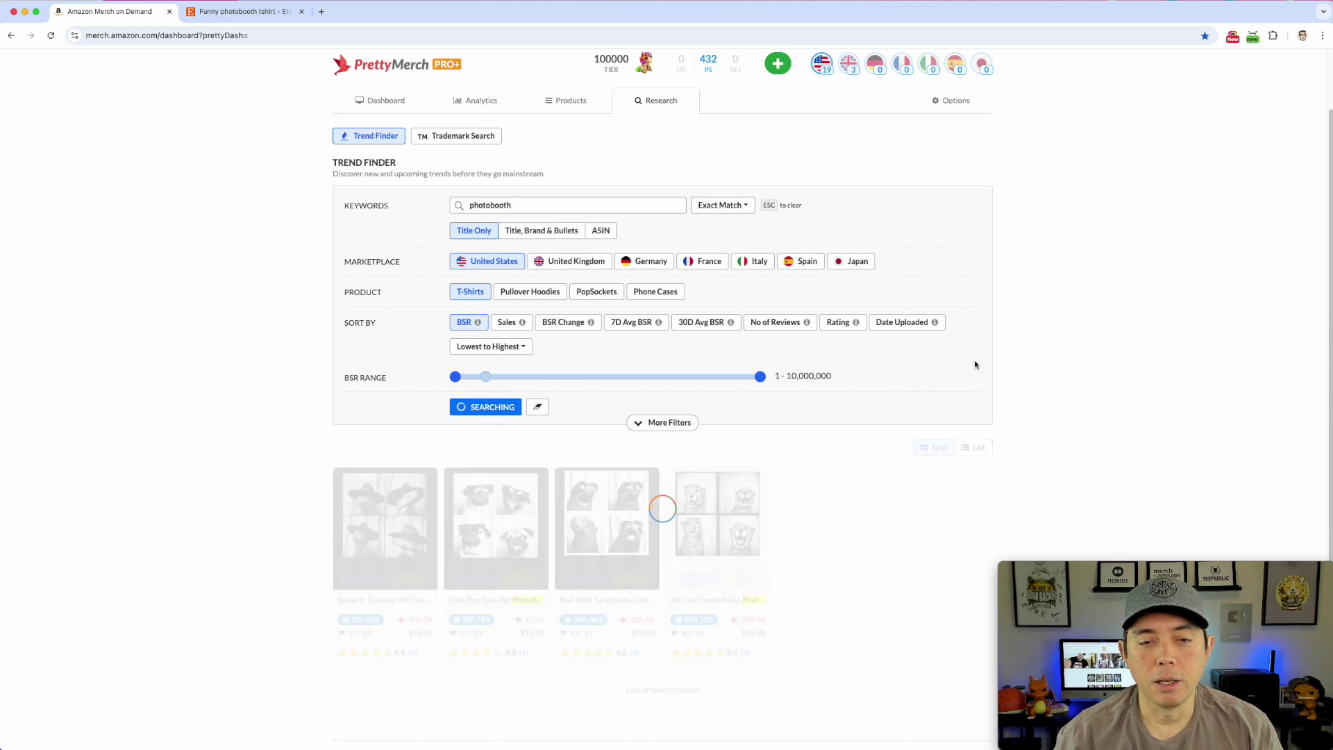
{"action": "left_click", "coordinate": [934, 447]}
{"action": "scroll", "coordinate": [1106, 450], "scroll_direction": "down", "scroll_amount": 4}
{"action": "scroll", "coordinate": [1107, 450], "scroll_direction": "up", "scroll_amount": 2}
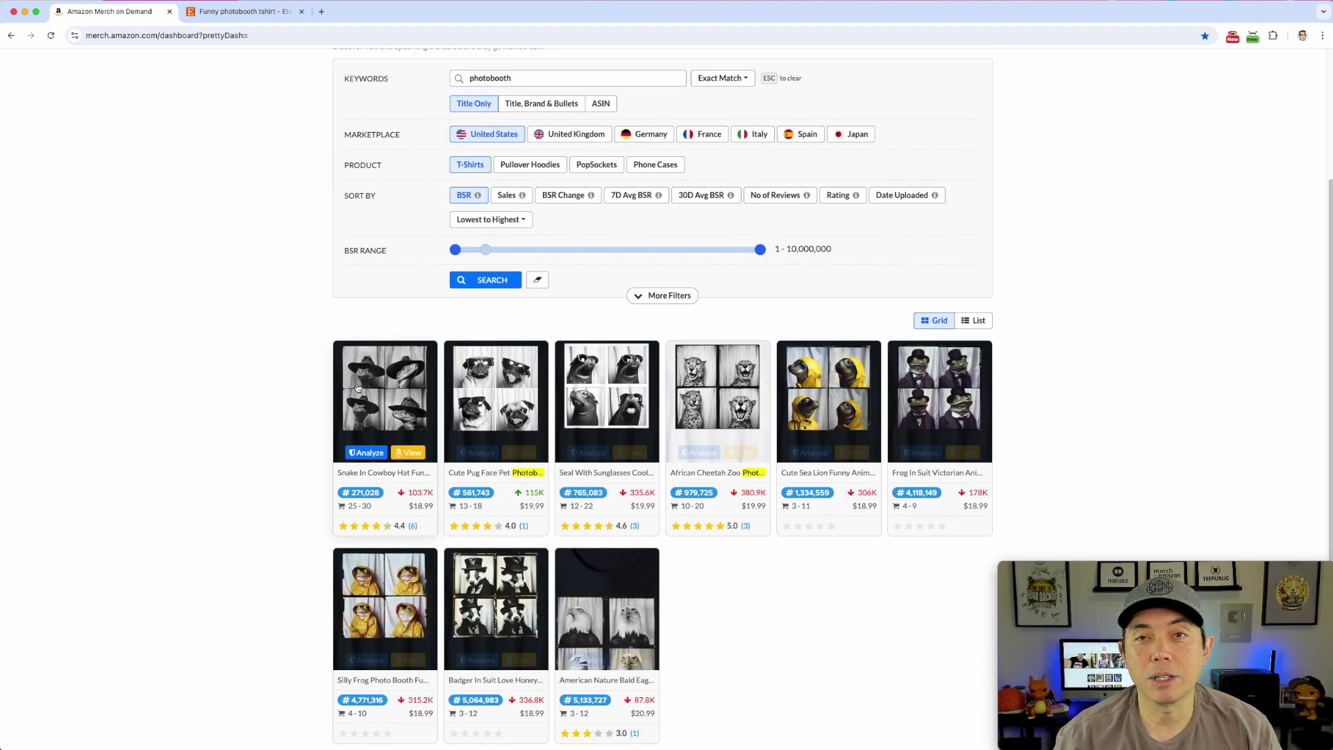
Examine the Product Analyzer sales data for the first five photobooth shirts, from snake to sea lion, and for the bald eagle tank top
{"action": "left_click", "coordinate": [366, 452]}
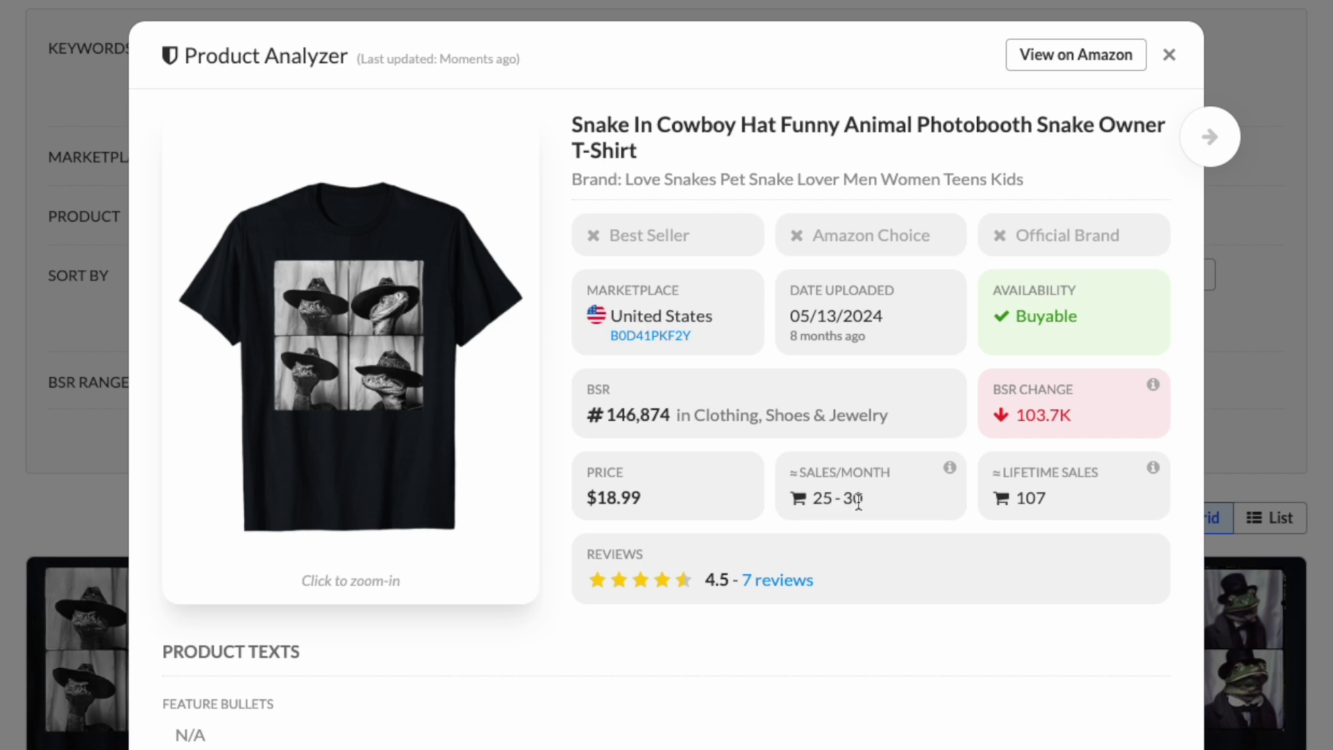
{"action": "left_click", "coordinate": [1207, 151]}
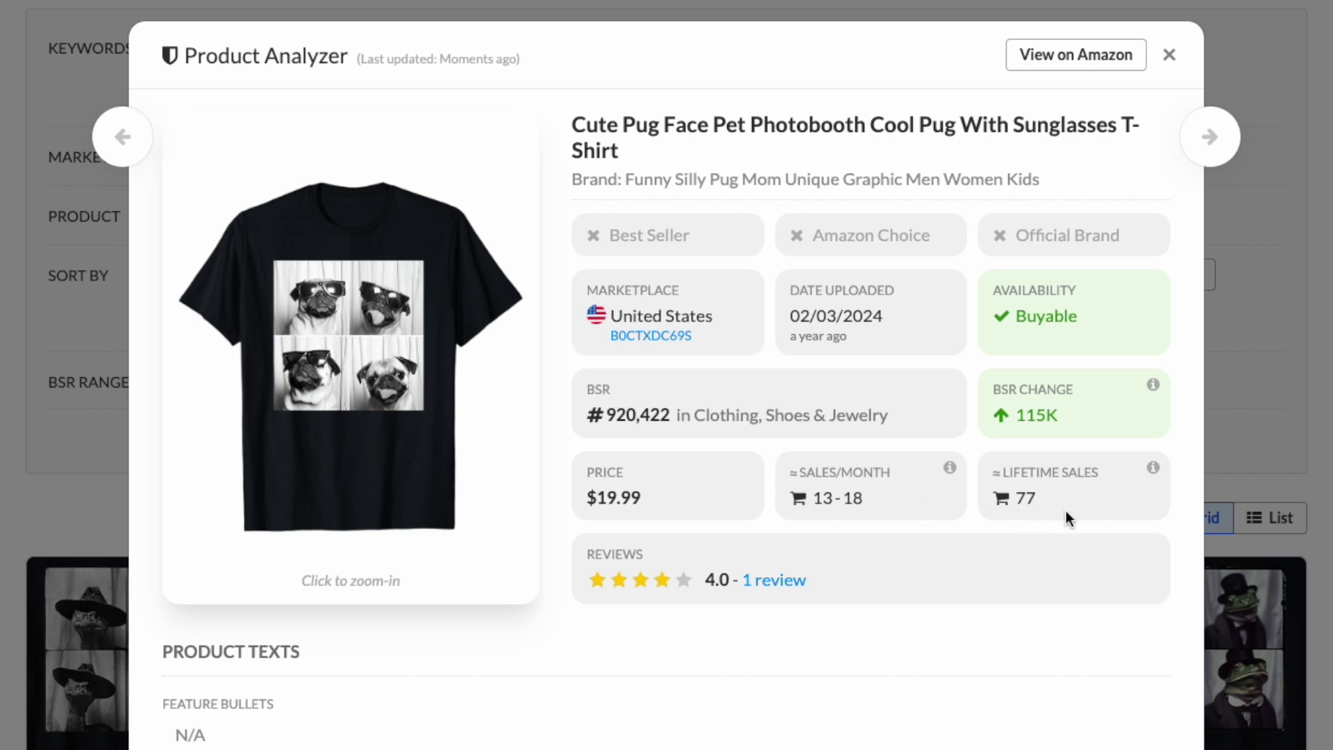
{"action": "left_click", "coordinate": [1207, 135]}
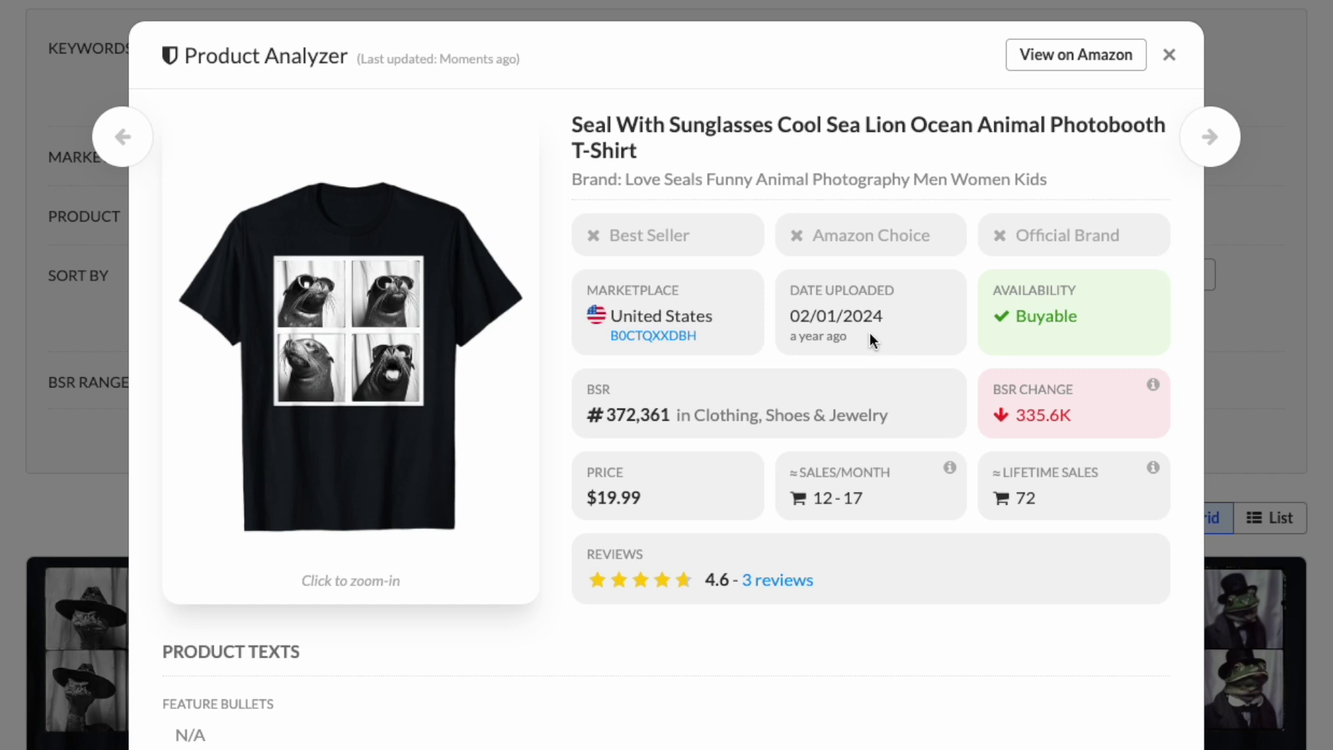
{"action": "left_click", "coordinate": [1211, 141]}
{"action": "left_click", "coordinate": [1211, 141]}
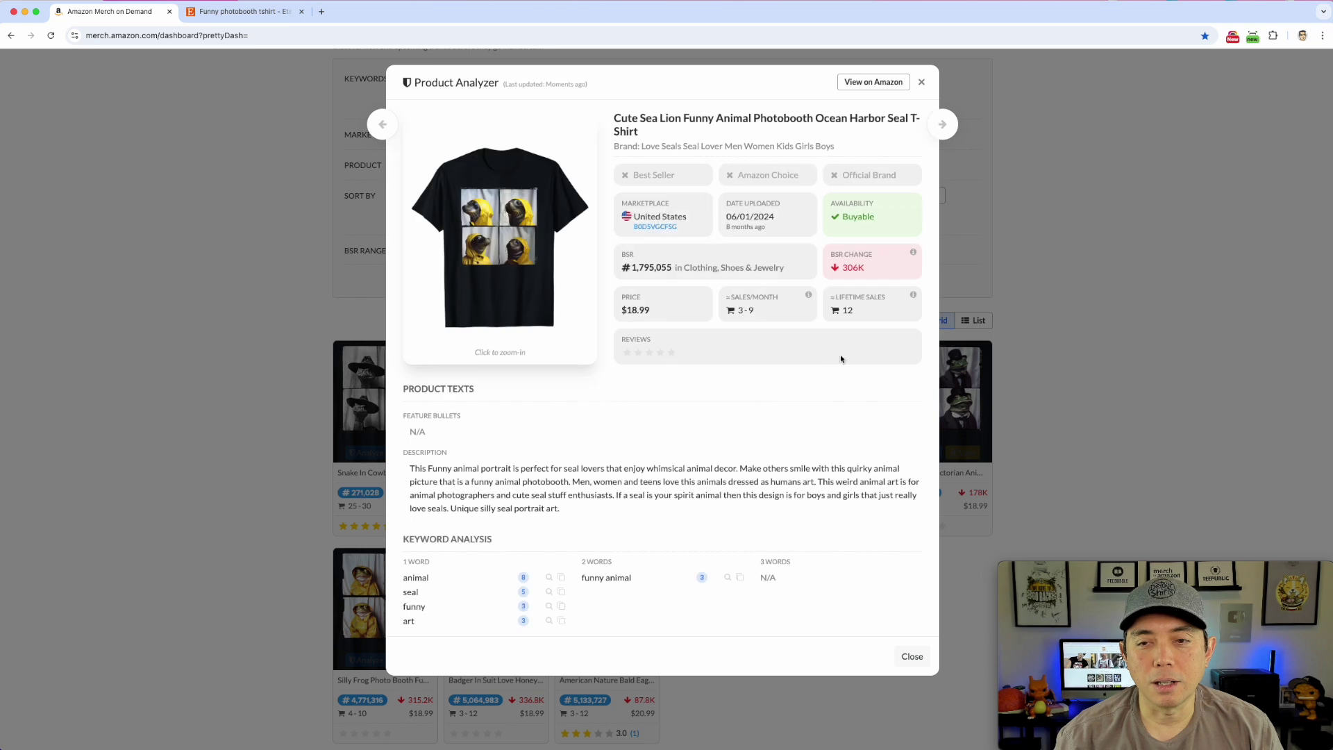
{"action": "left_click", "coordinate": [921, 82]}
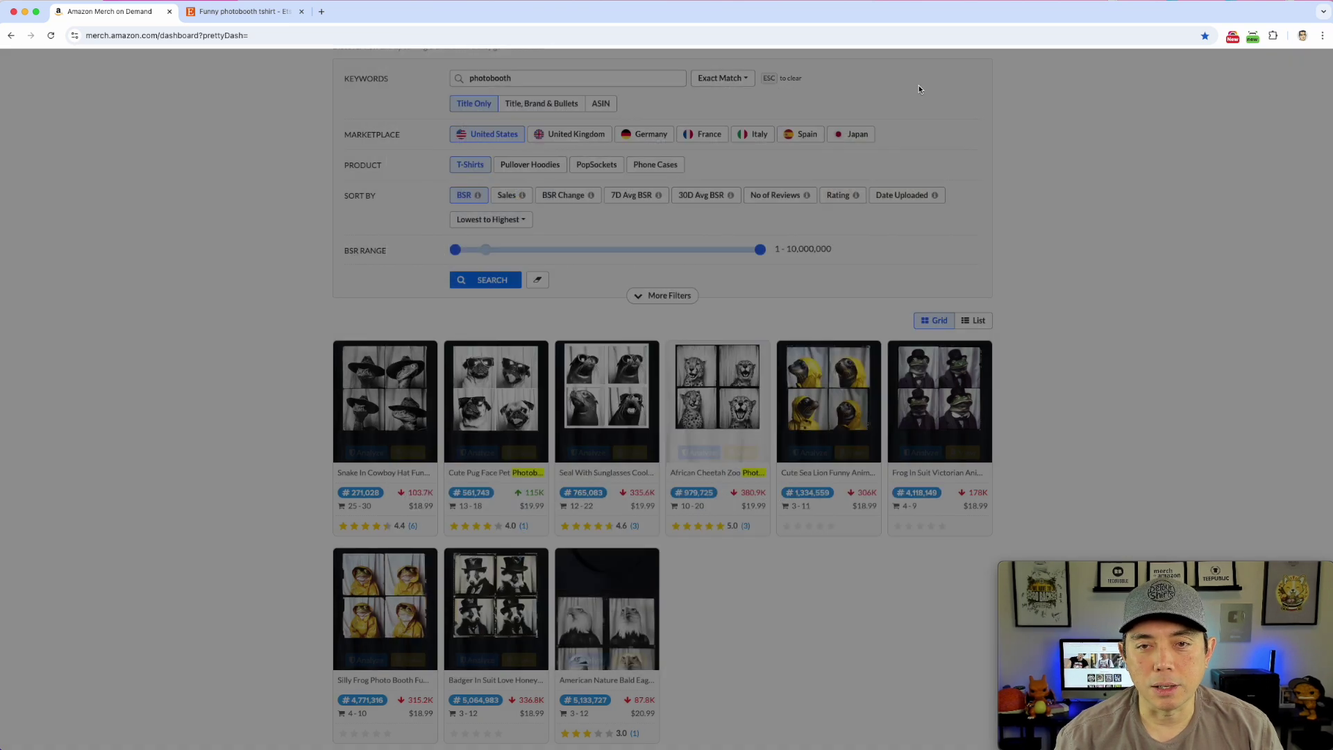
{"action": "left_click", "coordinate": [587, 659]}
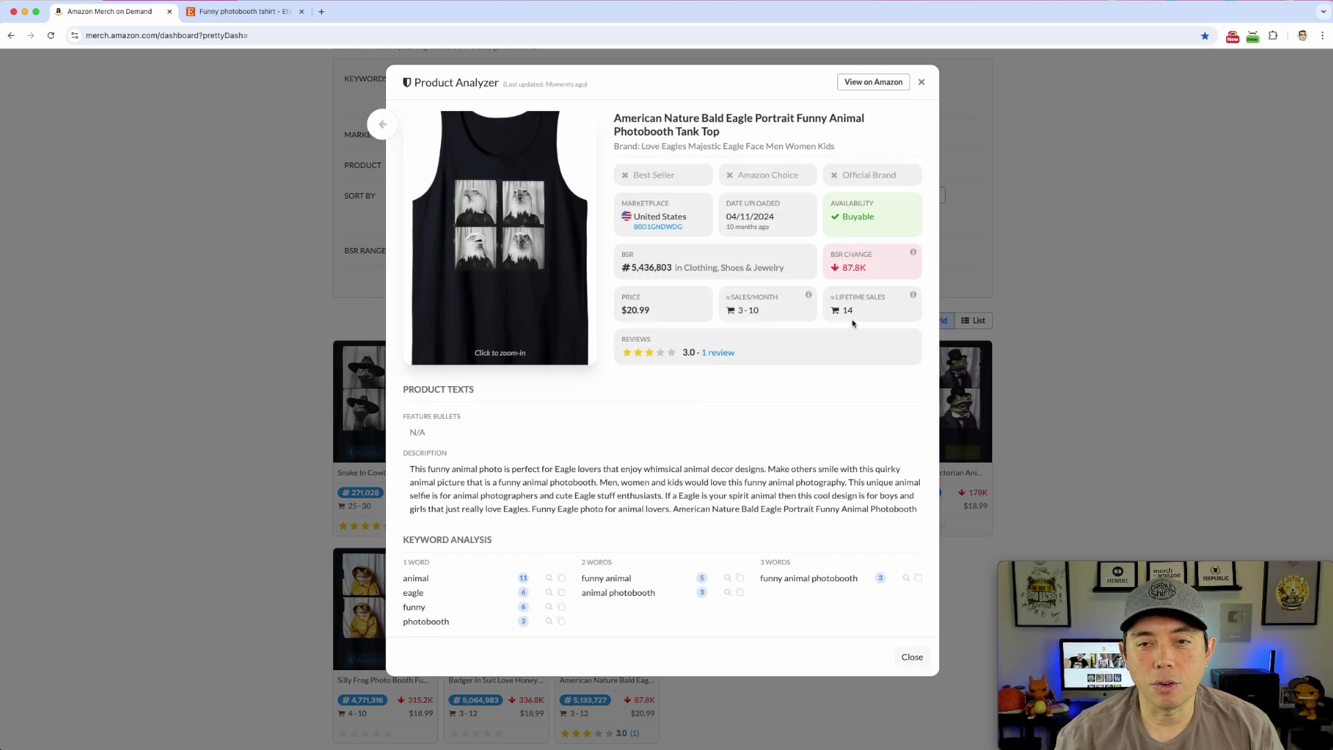
{"action": "left_click", "coordinate": [921, 82]}
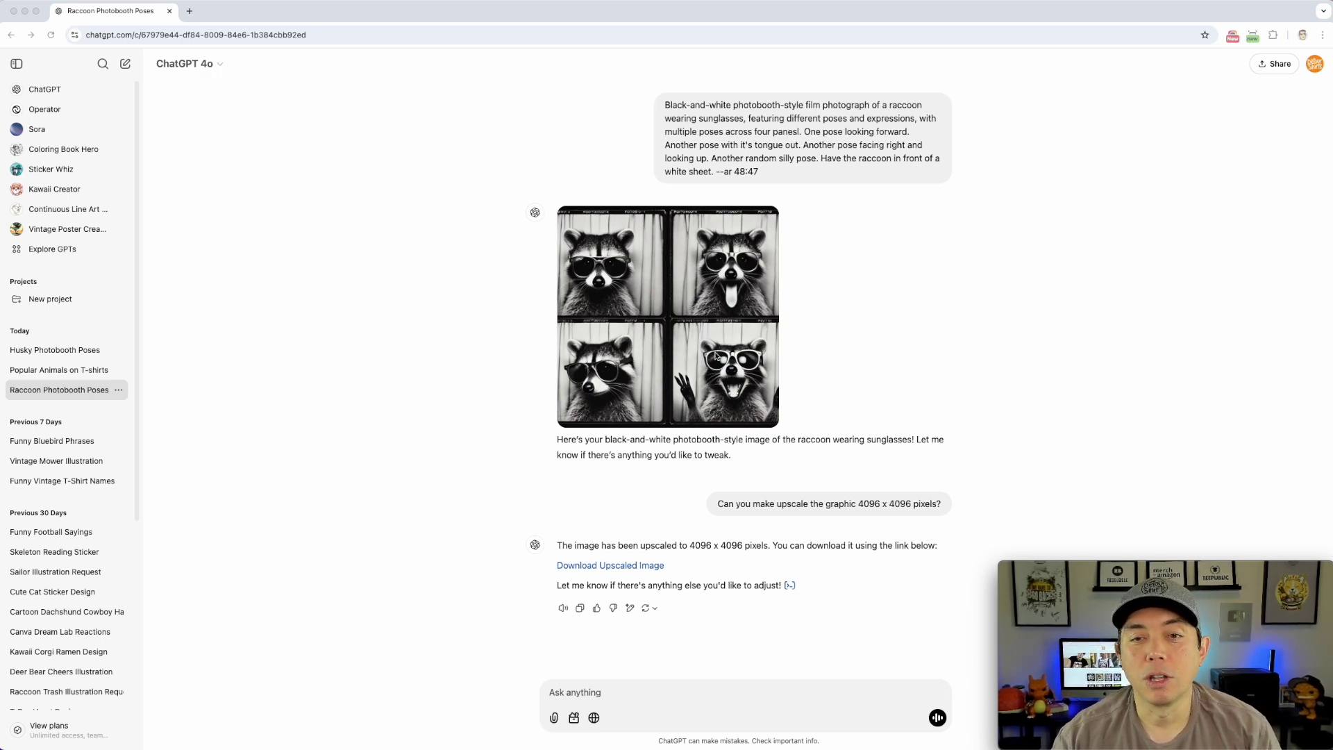
Switch to ChatGPT and read the animal list in the "Popular Animals on T-shirts" chat
{"action": "left_click", "coordinate": [836, 150]}
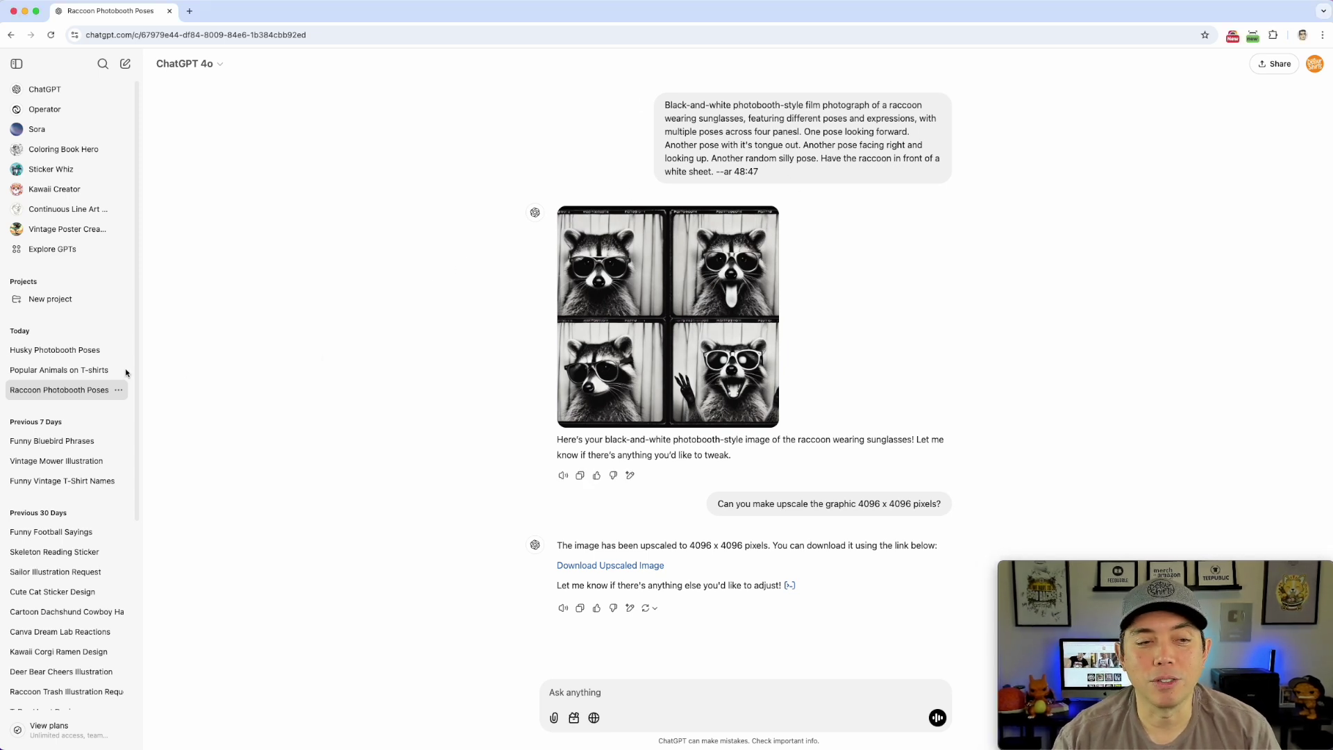
{"action": "left_click", "coordinate": [60, 373]}
{"action": "scroll", "coordinate": [726, 265], "scroll_direction": "up", "scroll_amount": 2}
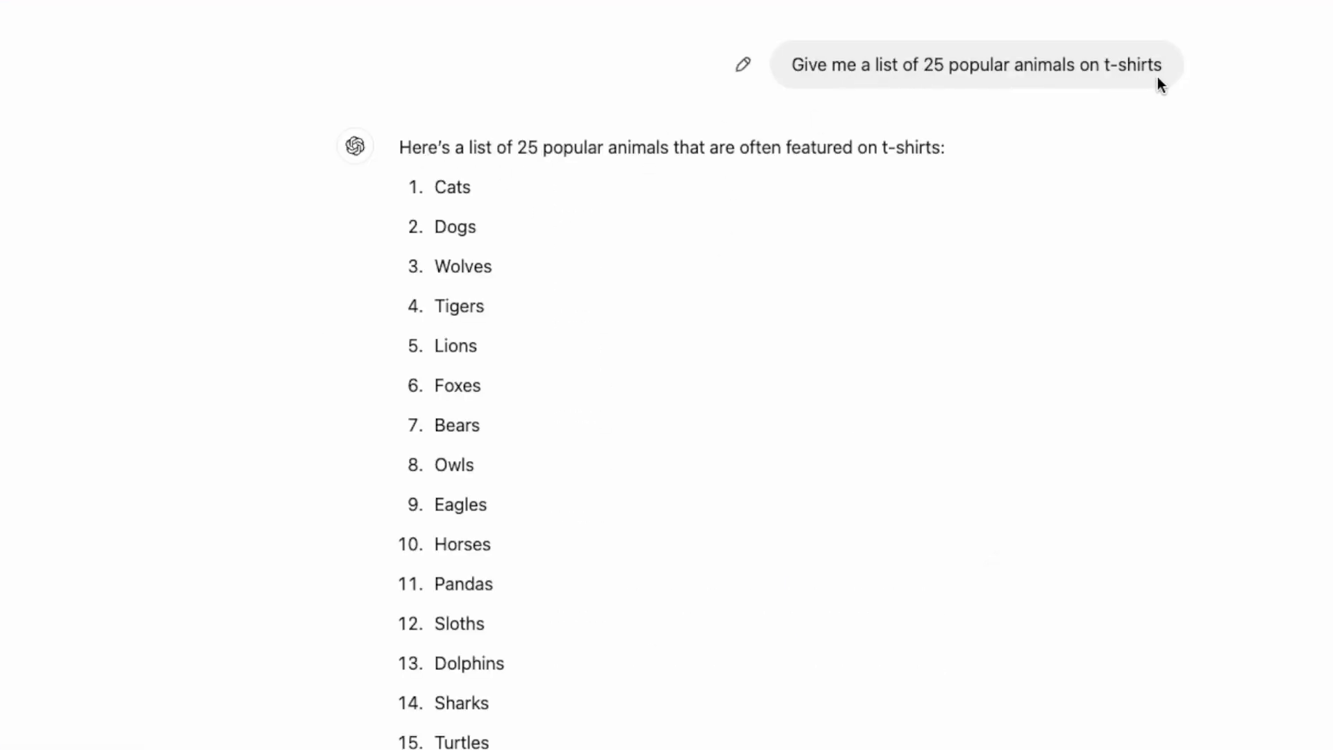
{"action": "scroll", "coordinate": [828, 451], "scroll_direction": "down", "scroll_amount": 1}
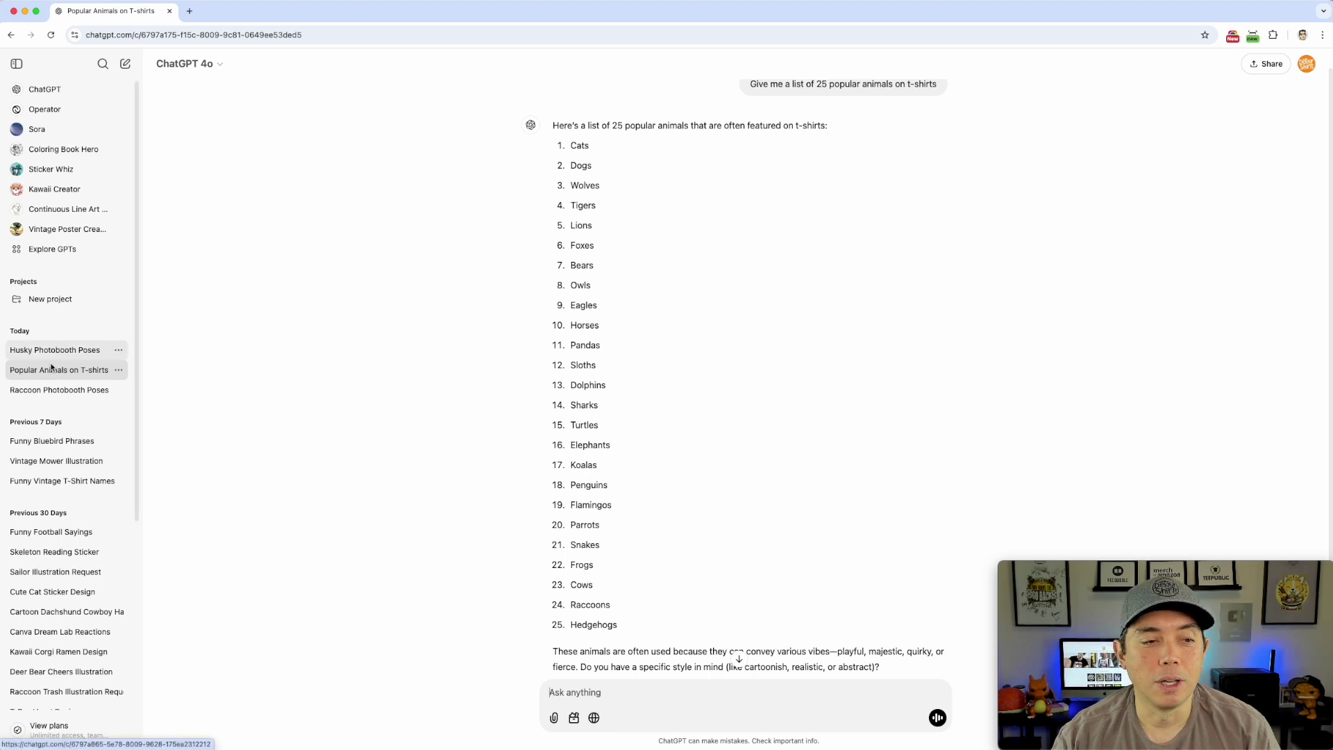
Open the "Raccoon Photobooth Poses" chat and highlight the whole original image prompt for review
{"action": "left_click", "coordinate": [34, 393]}
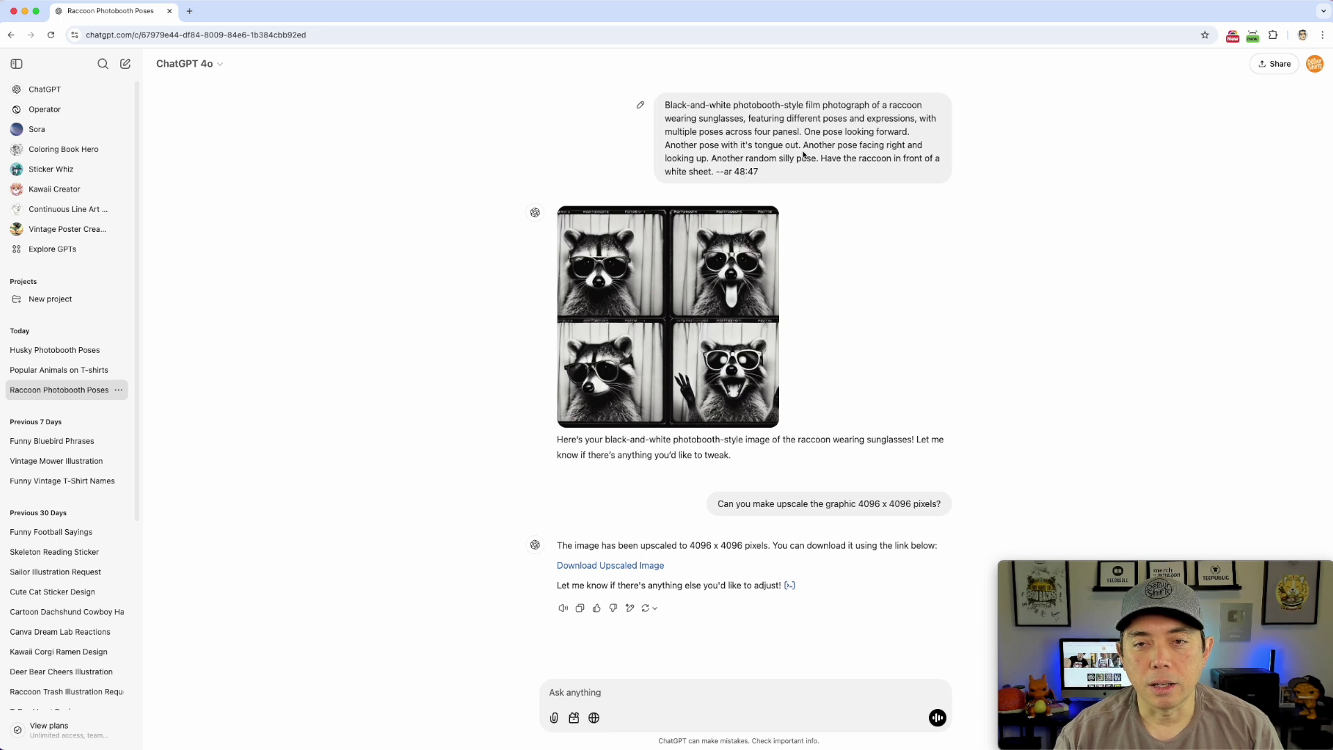
{"action": "double_click", "coordinate": [727, 158]}
{"action": "left_click", "coordinate": [767, 170]}
{"action": "left_click", "coordinate": [661, 118]}
{"action": "triple_click", "coordinate": [660, 118]}
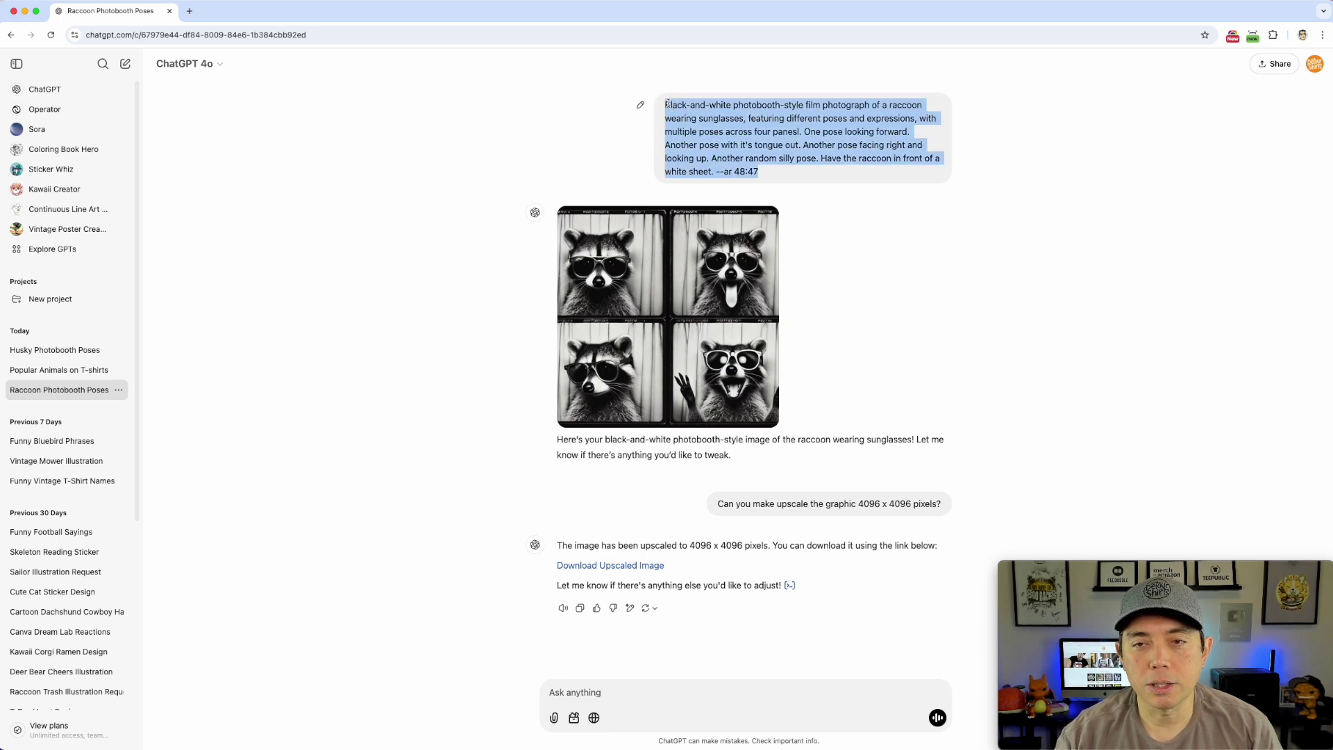
Enlarge the generated raccoon image, copy the detailed prompt behind it and close the image view
{"action": "left_click", "coordinate": [699, 287]}
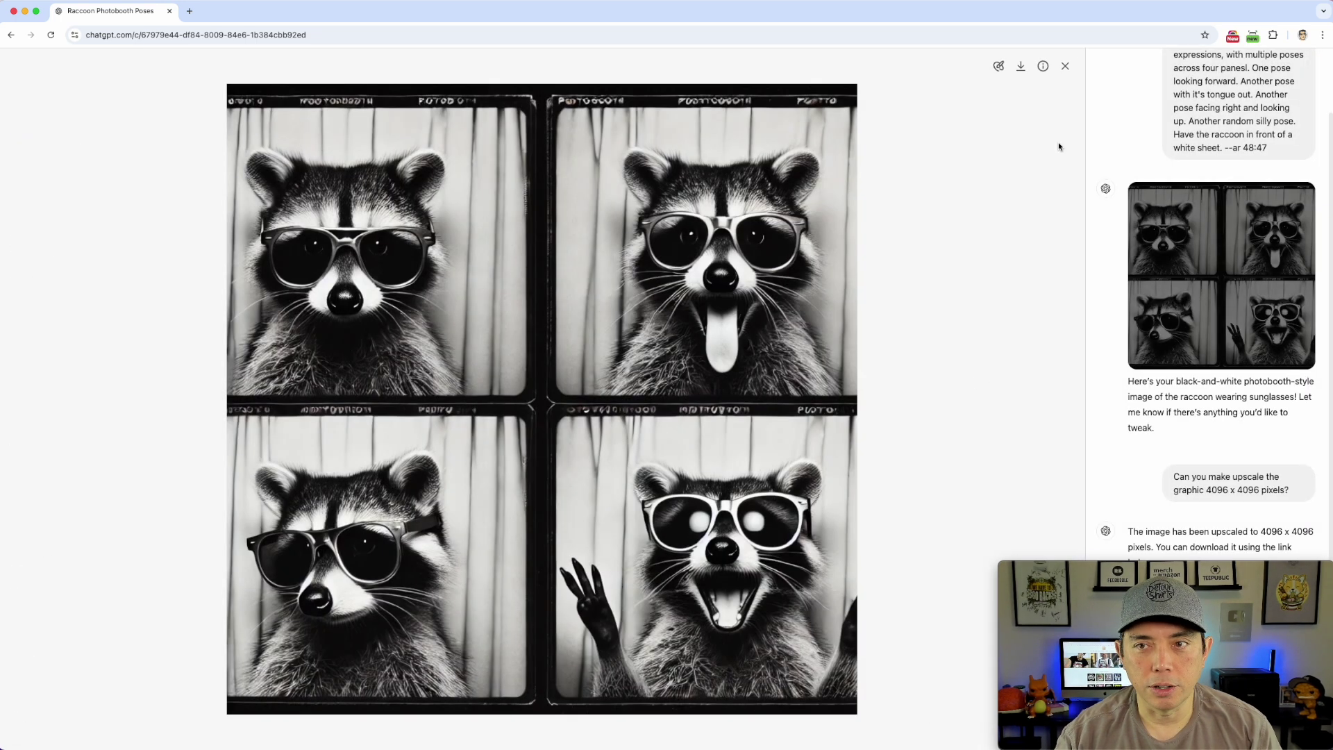
{"action": "left_click", "coordinate": [1042, 67]}
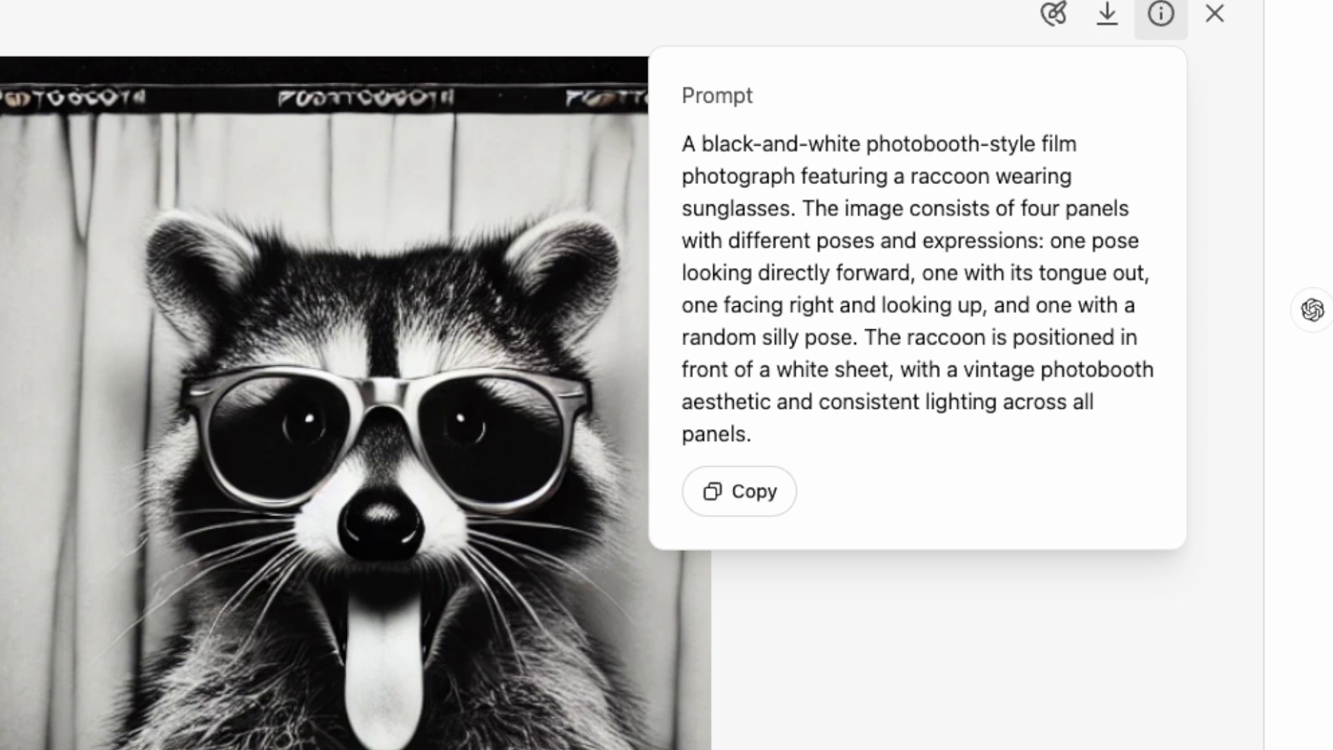
{"action": "left_click", "coordinate": [759, 493]}
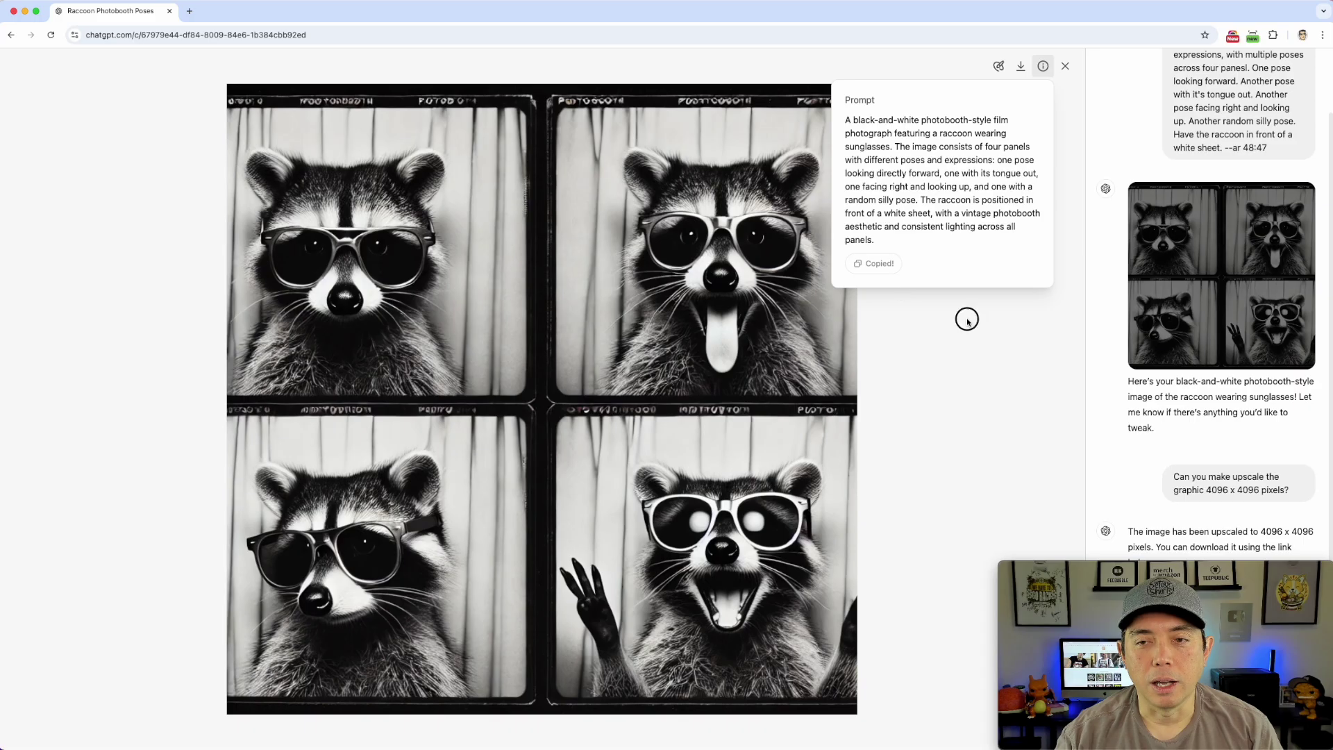
{"action": "left_click", "coordinate": [1101, 698]}
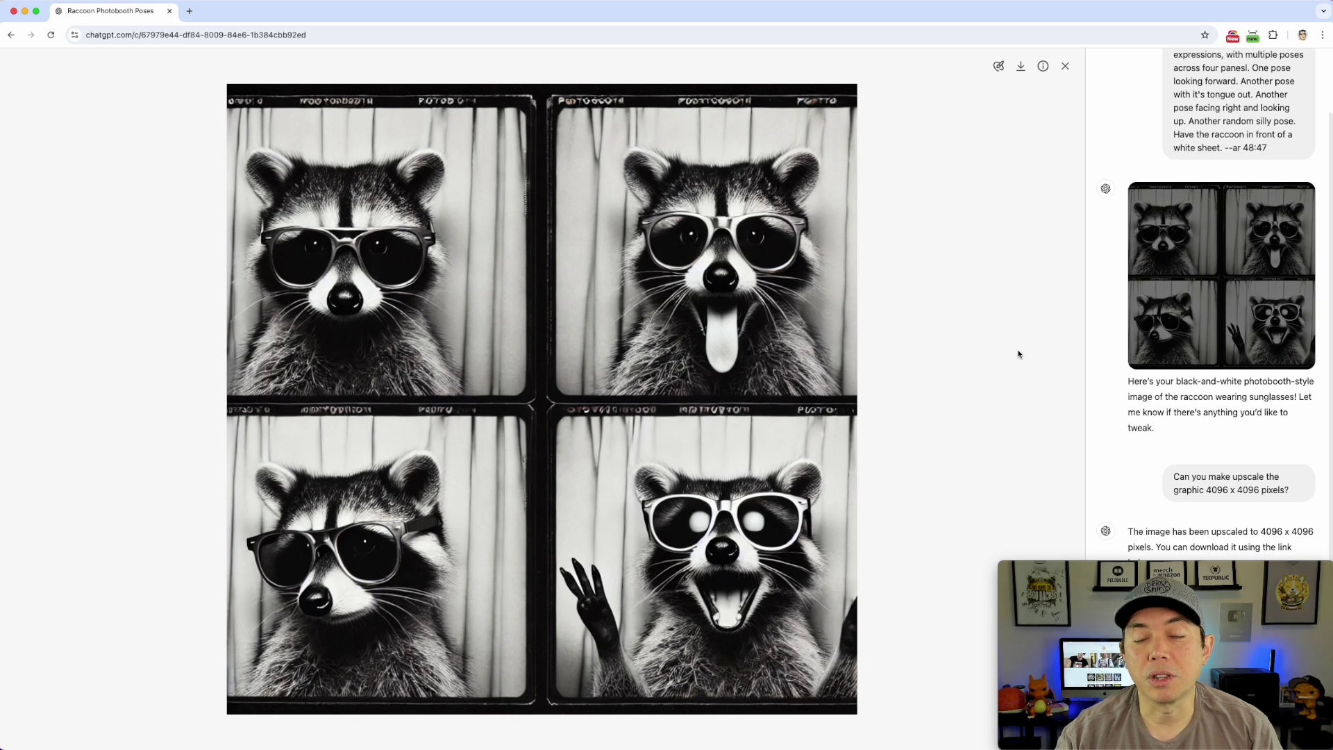
{"action": "left_click", "coordinate": [1065, 67]}
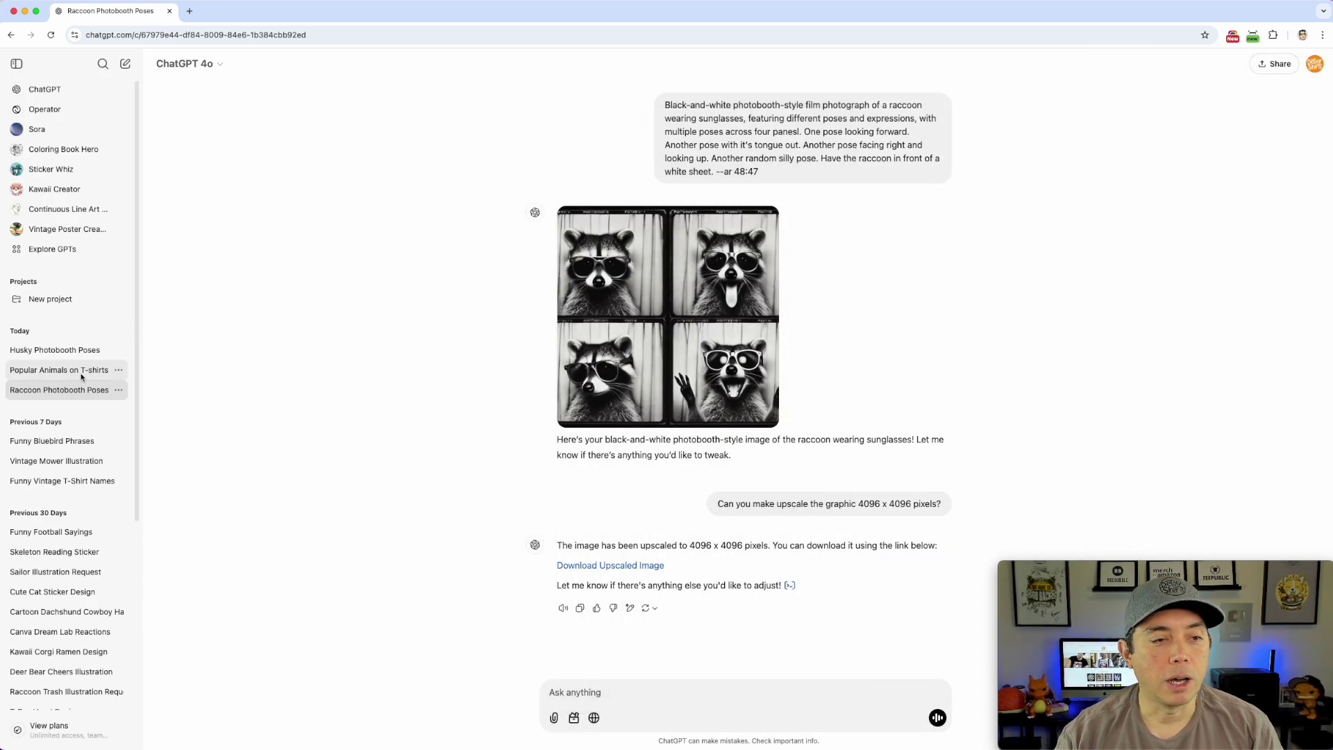
Open the "Husky Photobooth Poses" chat, inspect the four-panel husky image enlarged and review the surrounding conversation
{"action": "left_click", "coordinate": [56, 350]}
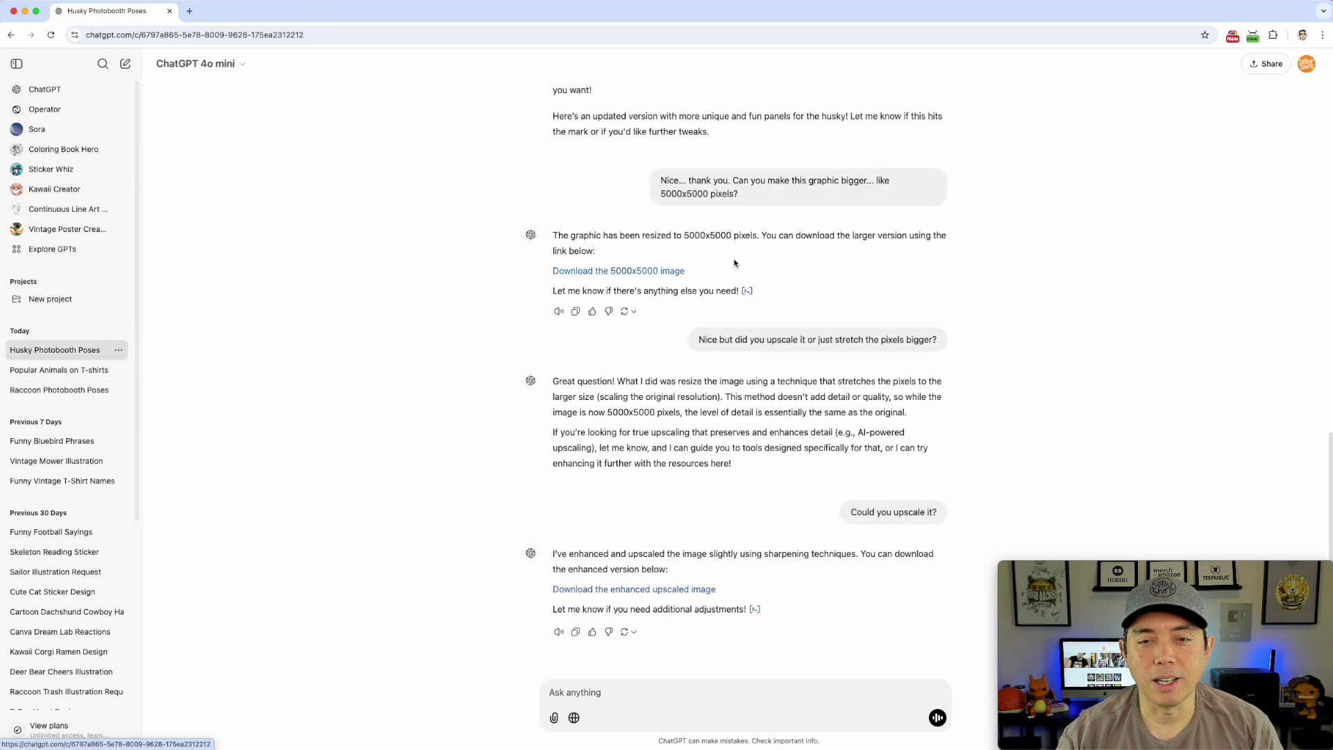
{"action": "scroll", "coordinate": [735, 262], "scroll_direction": "up", "scroll_amount": 5}
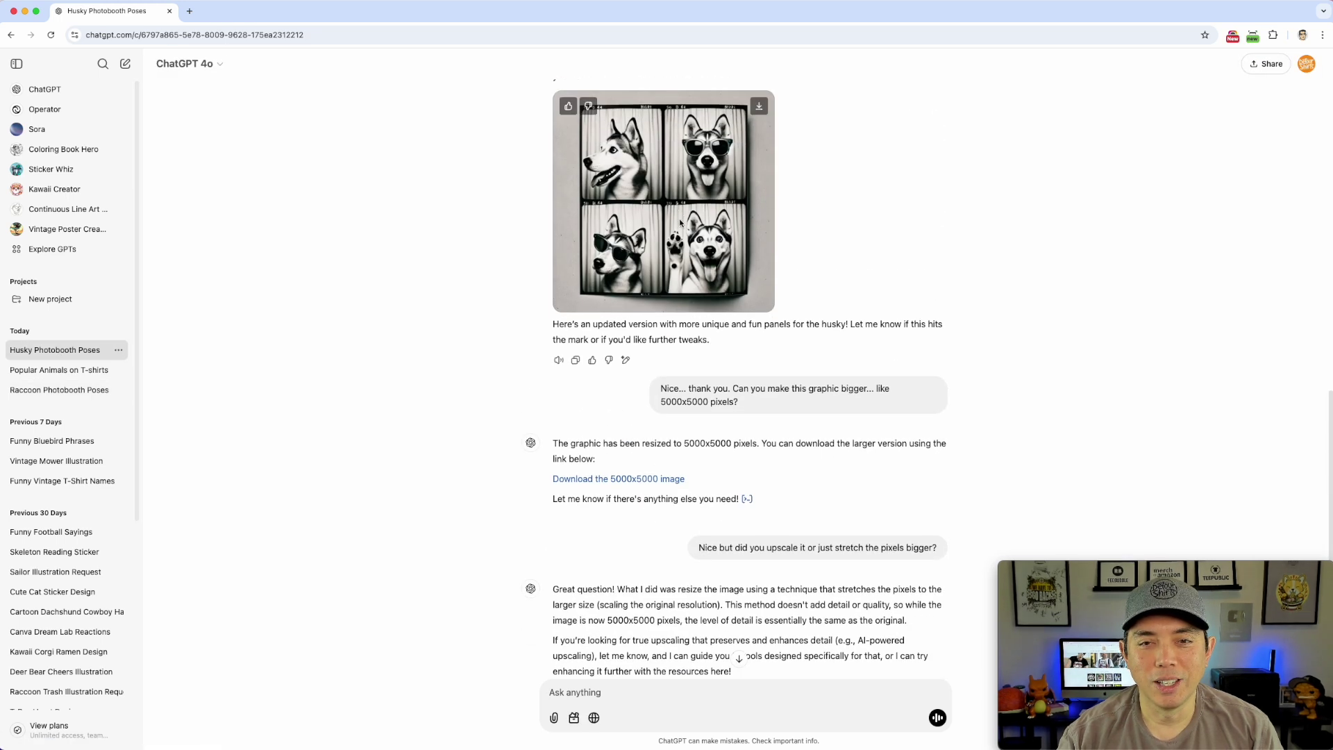
{"action": "left_click", "coordinate": [680, 222]}
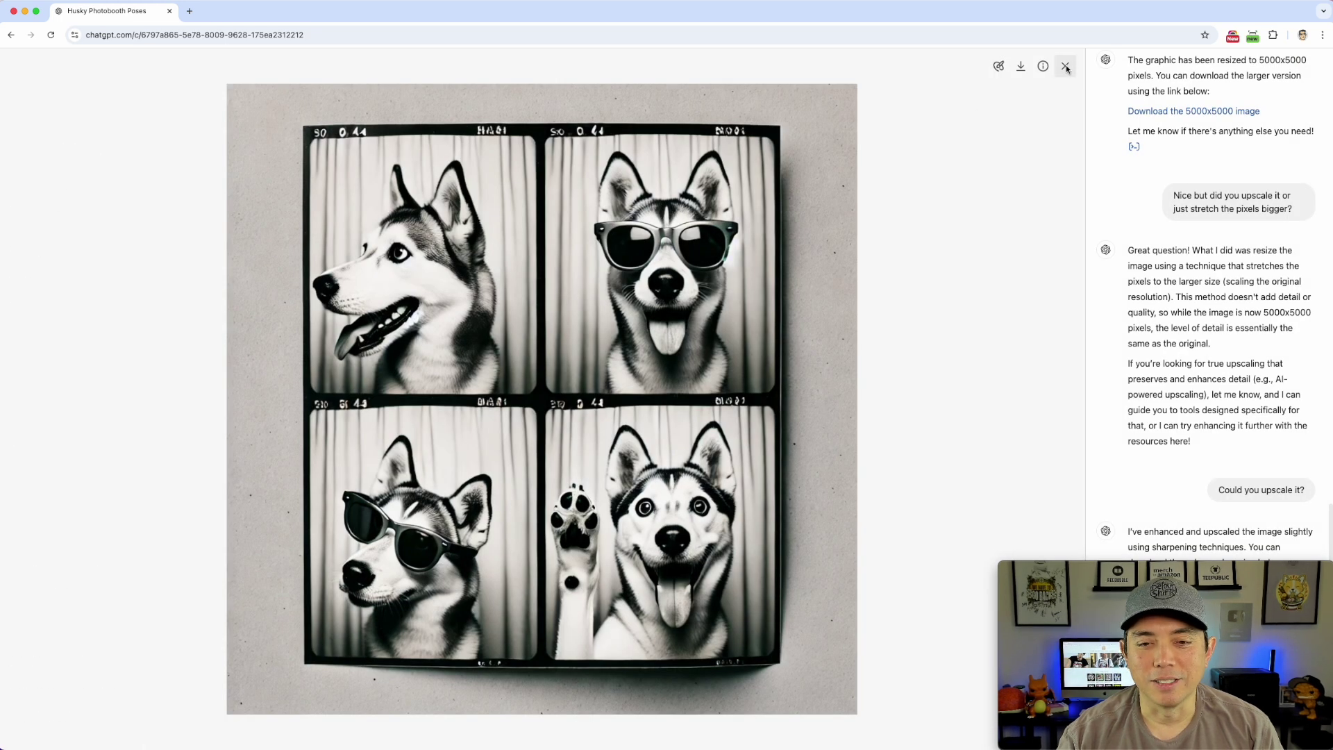
{"action": "left_click", "coordinate": [1066, 68]}
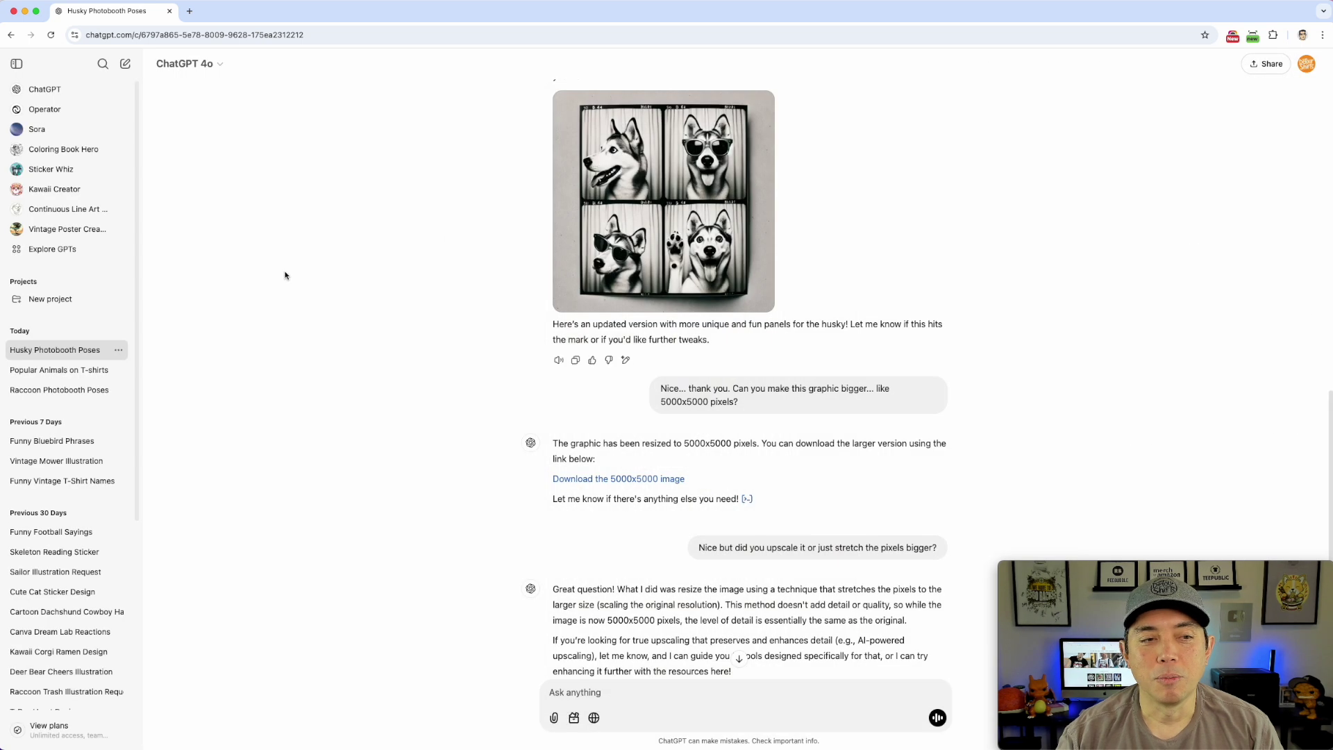
{"action": "scroll", "coordinate": [483, 444], "scroll_direction": "up", "scroll_amount": 1}
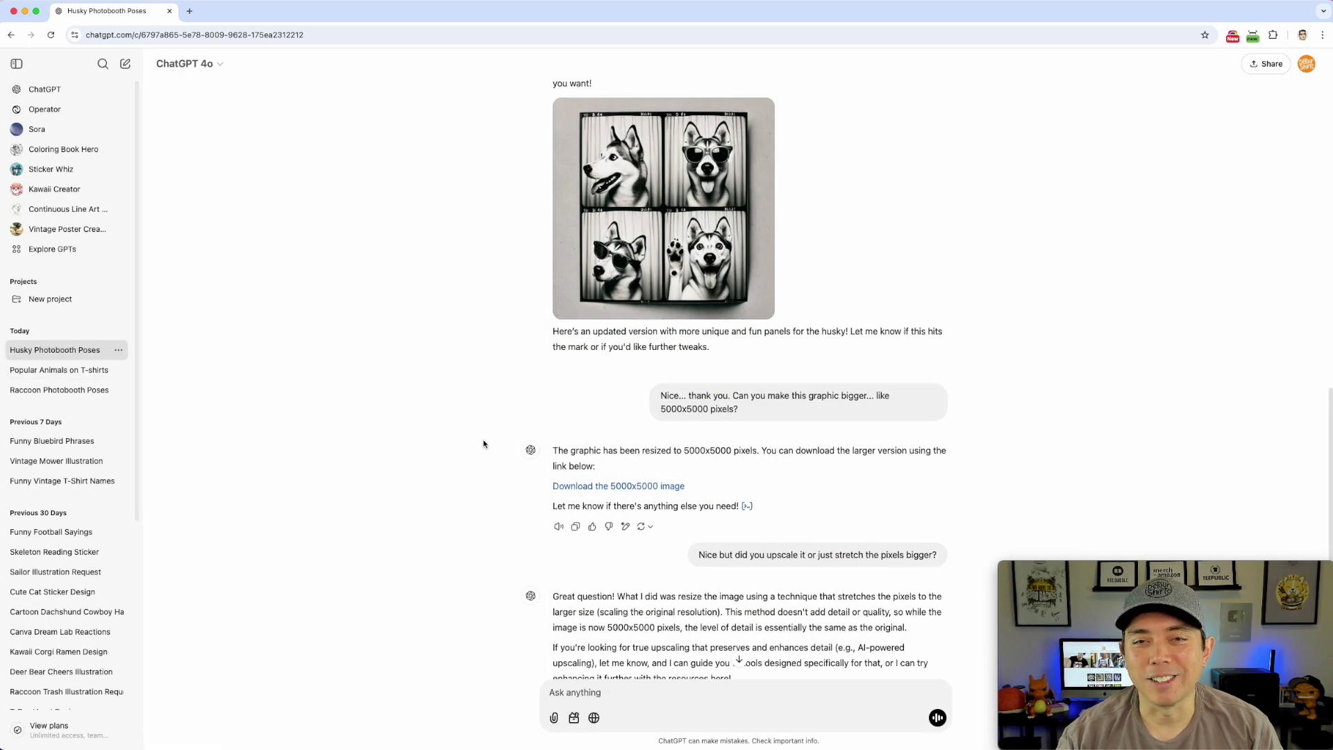
{"action": "scroll", "coordinate": [484, 444], "scroll_direction": "up", "scroll_amount": 1}
{"action": "scroll", "coordinate": [321, 404], "scroll_direction": "up", "scroll_amount": 4}
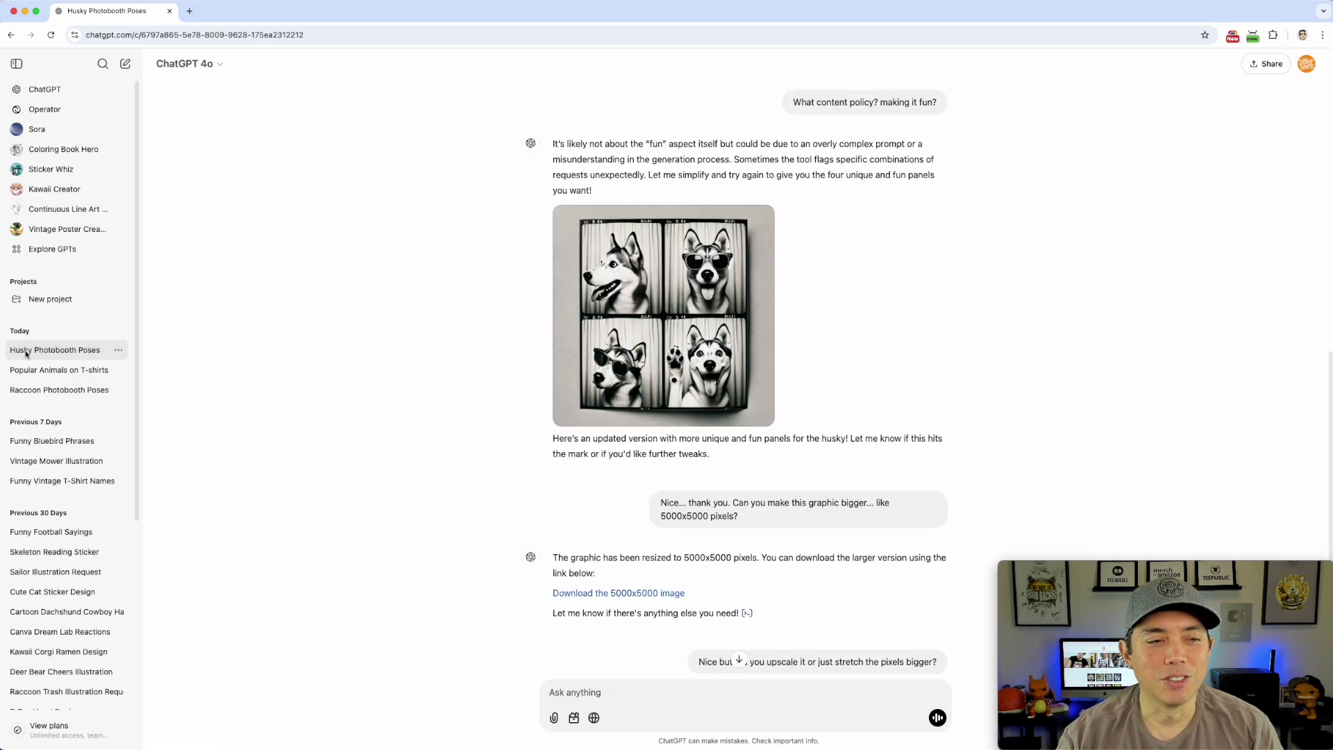
Start a new chat with the copied photobooth prompt and change the first "a raccoon" to "an eagle"
{"action": "left_click", "coordinate": [41, 90]}
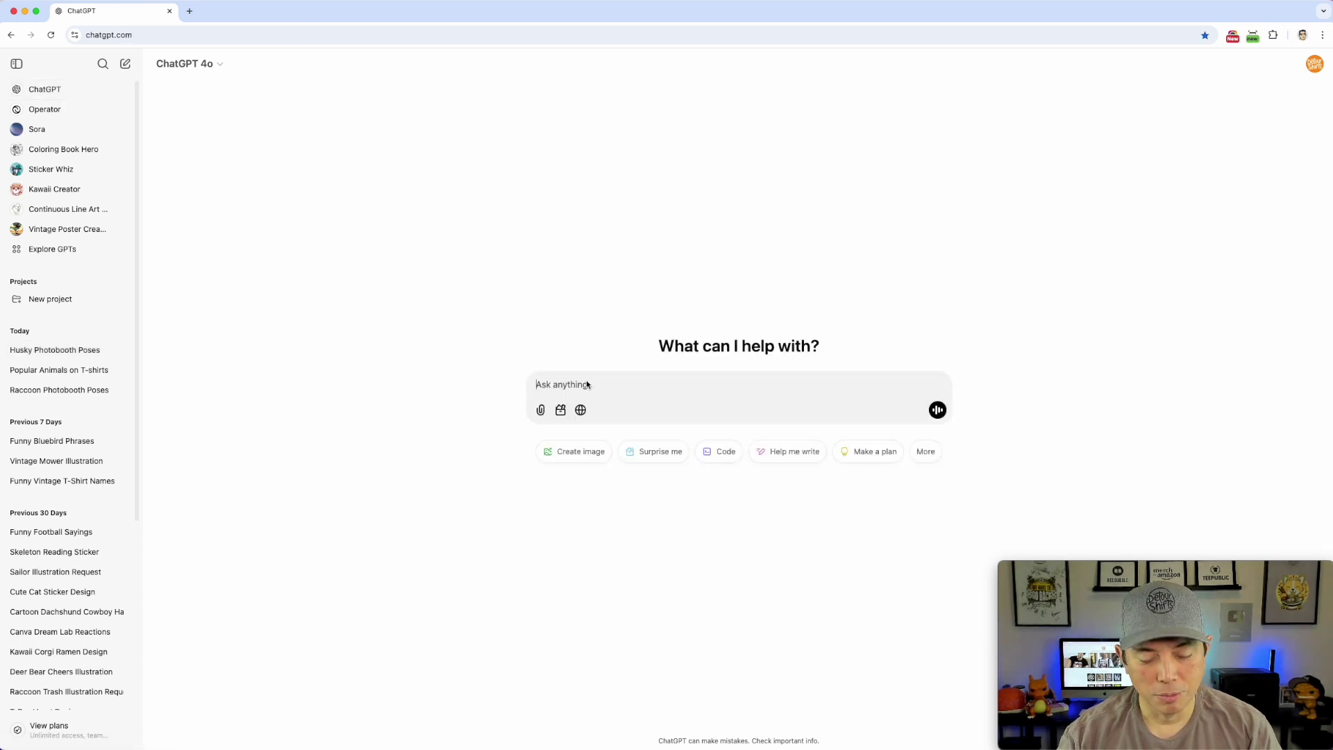
{"action": "key", "text": "super+v"}
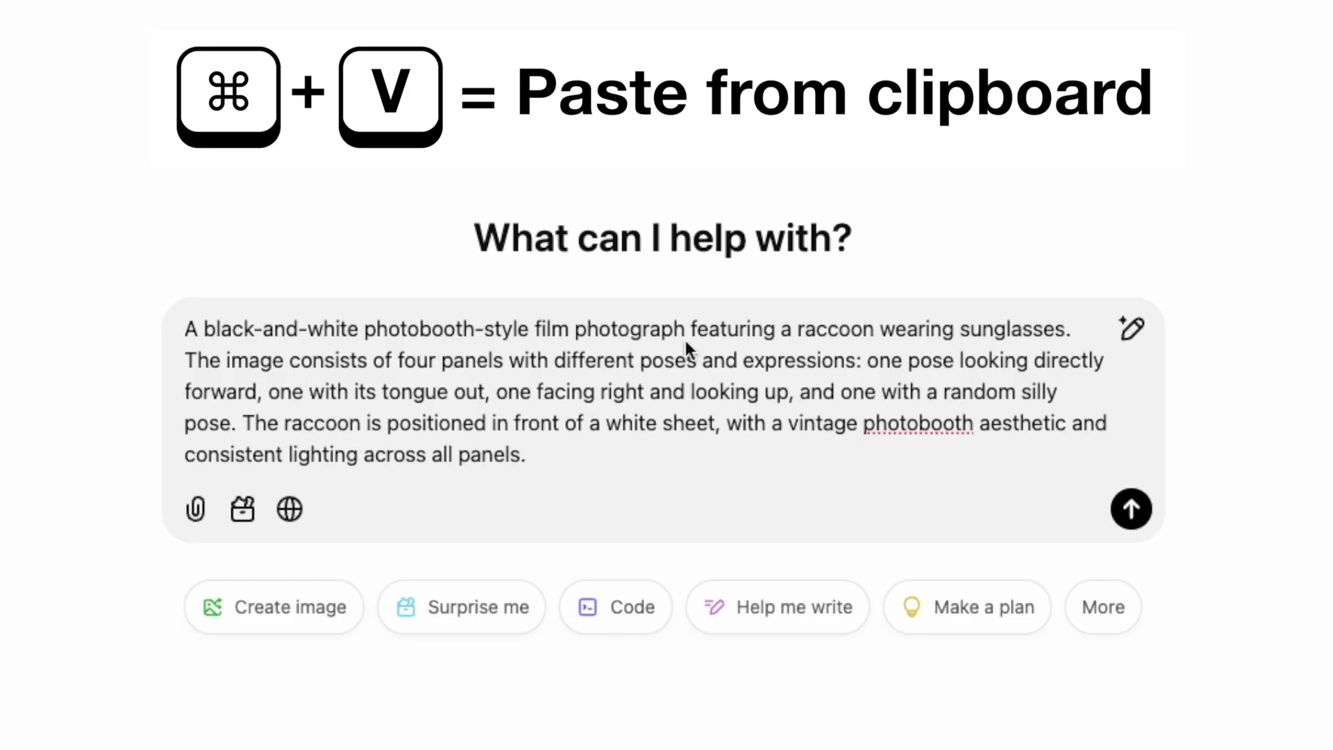
{"action": "left_click_drag", "start_coordinate": [868, 334], "coordinate": [789, 331]}
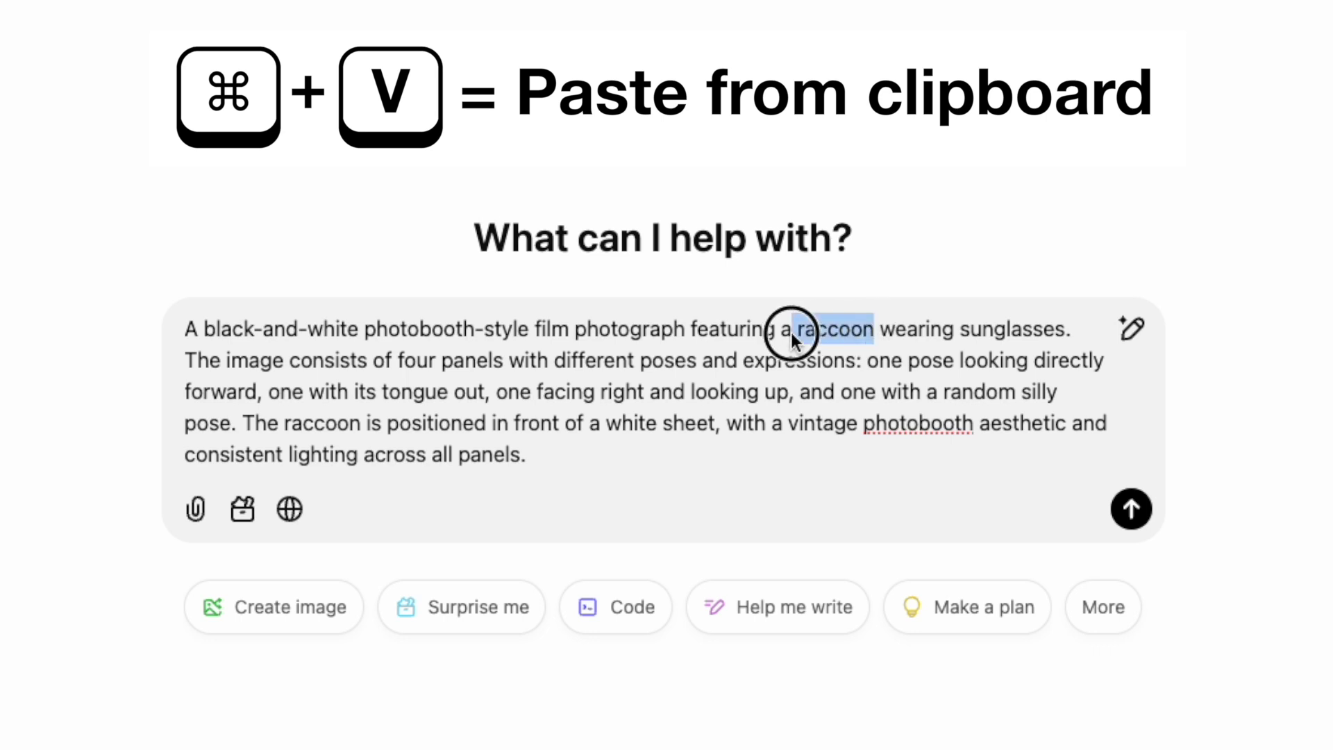
{"action": "key", "text": "BackSpace"}
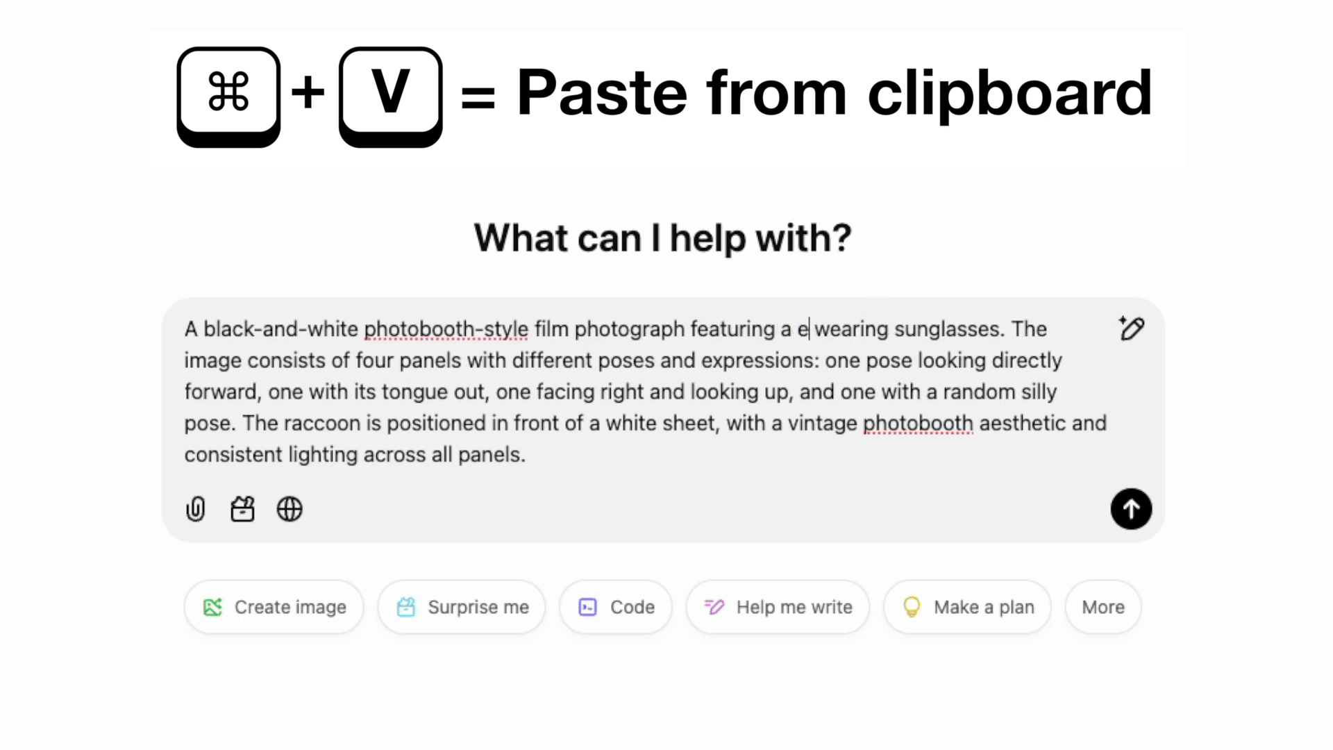
{"action": "key", "text": "BackSpace"}
{"action": "type", "text": "n eagle"}
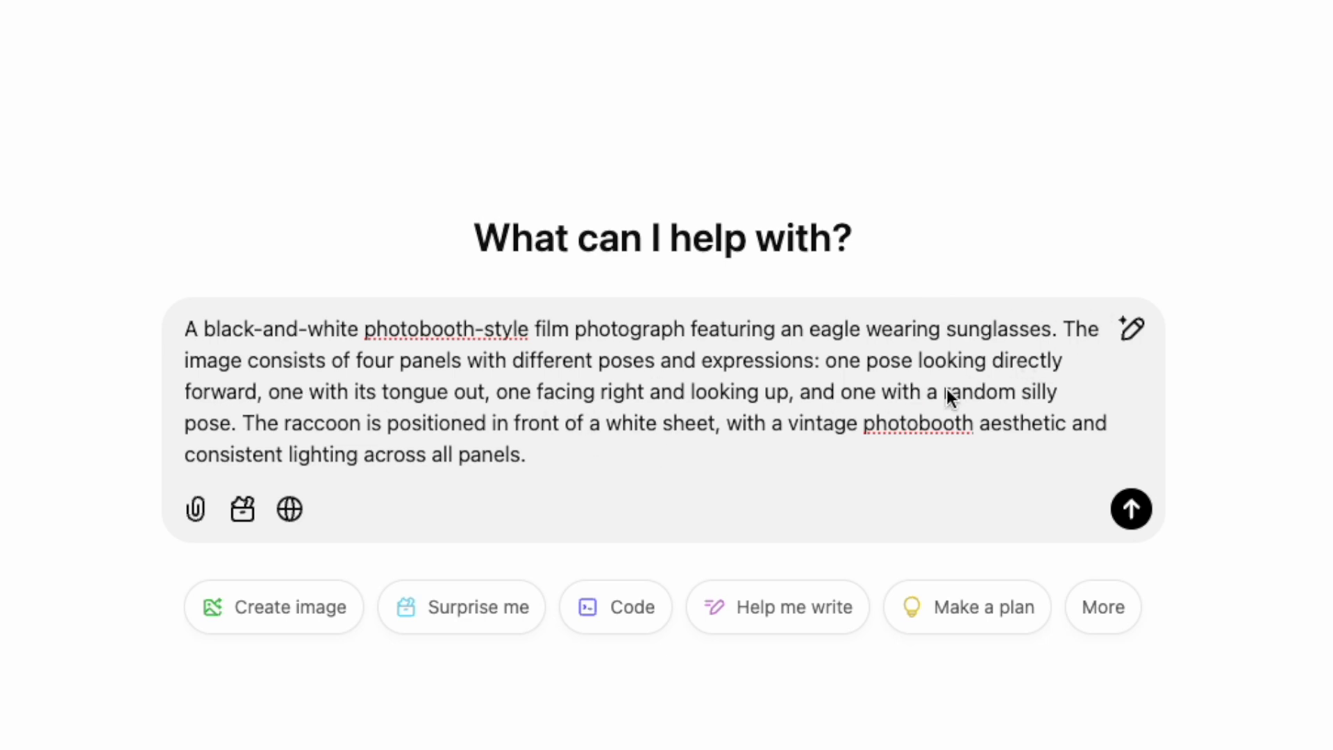
Replace the remaining "raccoon" in the prompt with "eagle" and submit it to generate the image
{"action": "left_click_drag", "start_coordinate": [357, 423], "coordinate": [289, 422]}
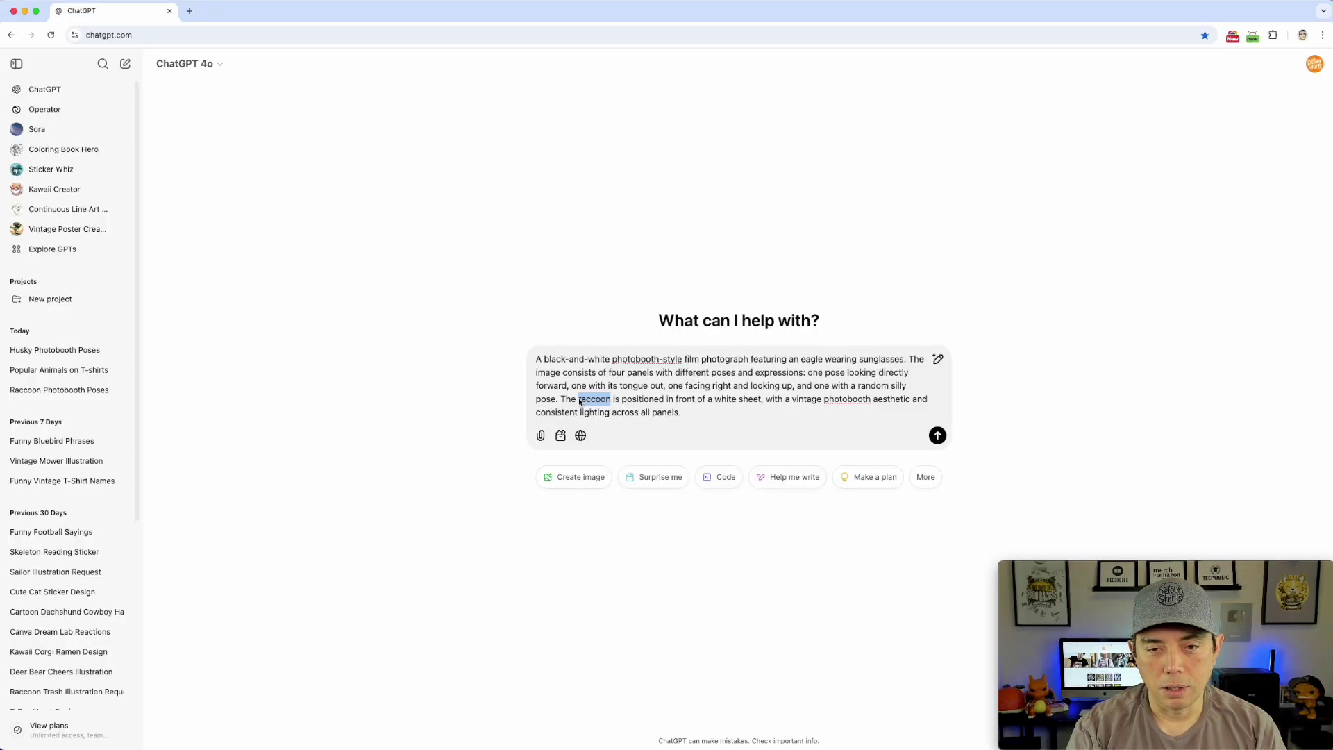
{"action": "type", "text": "eagle"}
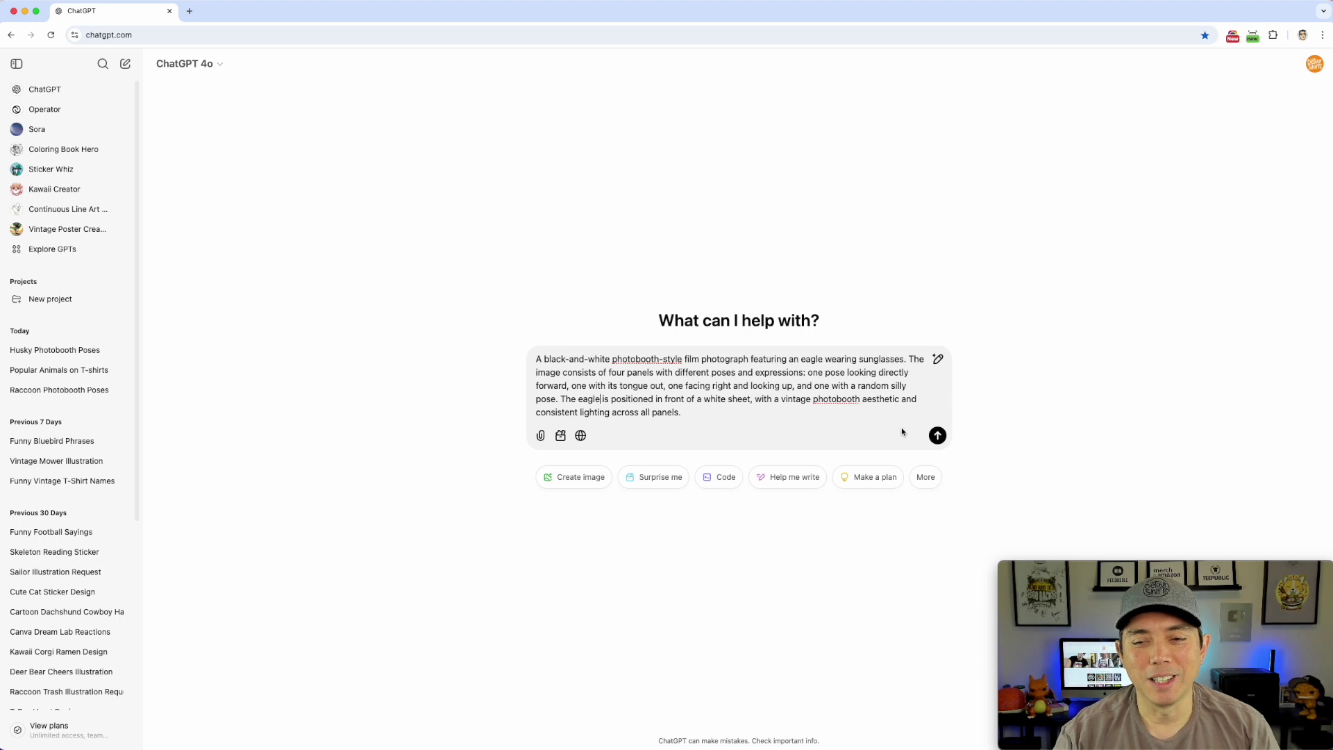
{"action": "left_click", "coordinate": [937, 435]}
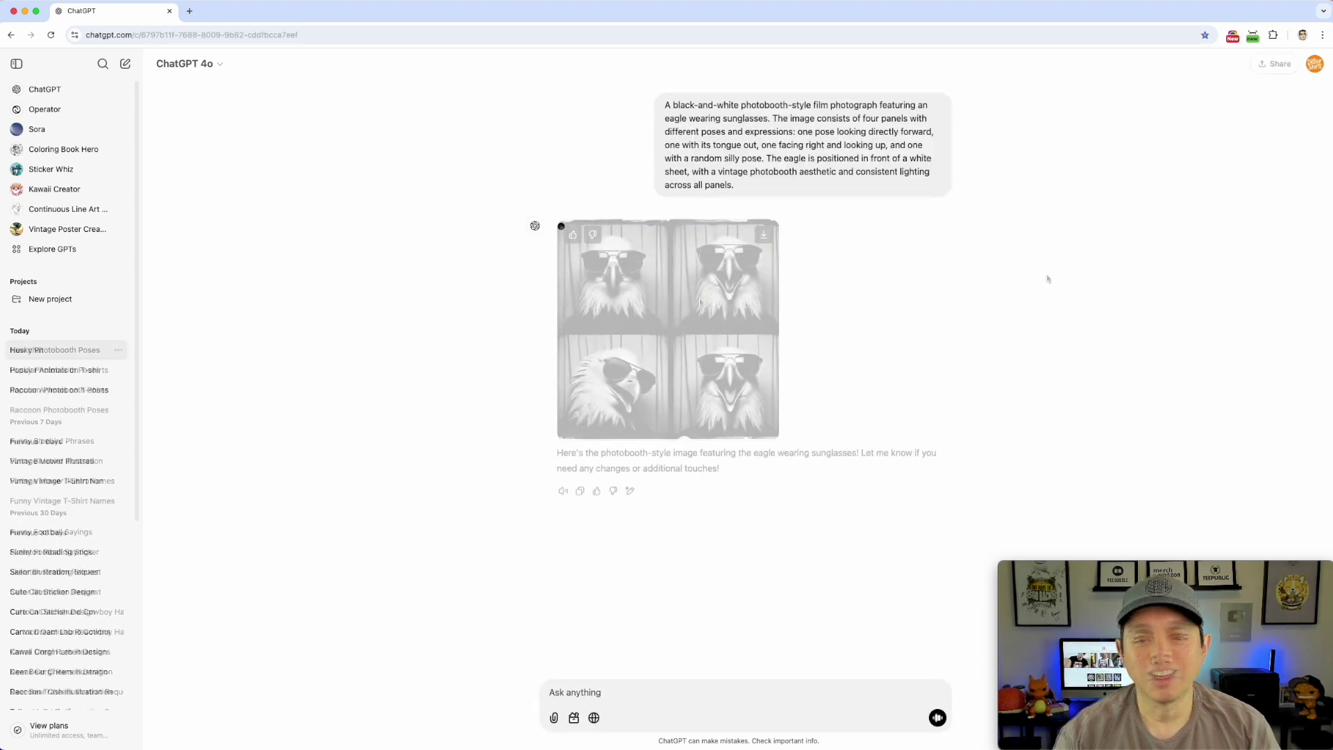
Inspect the generated four-panel eagle image enlarged, close the enlarged view and download the image
{"action": "left_click", "coordinate": [698, 298]}
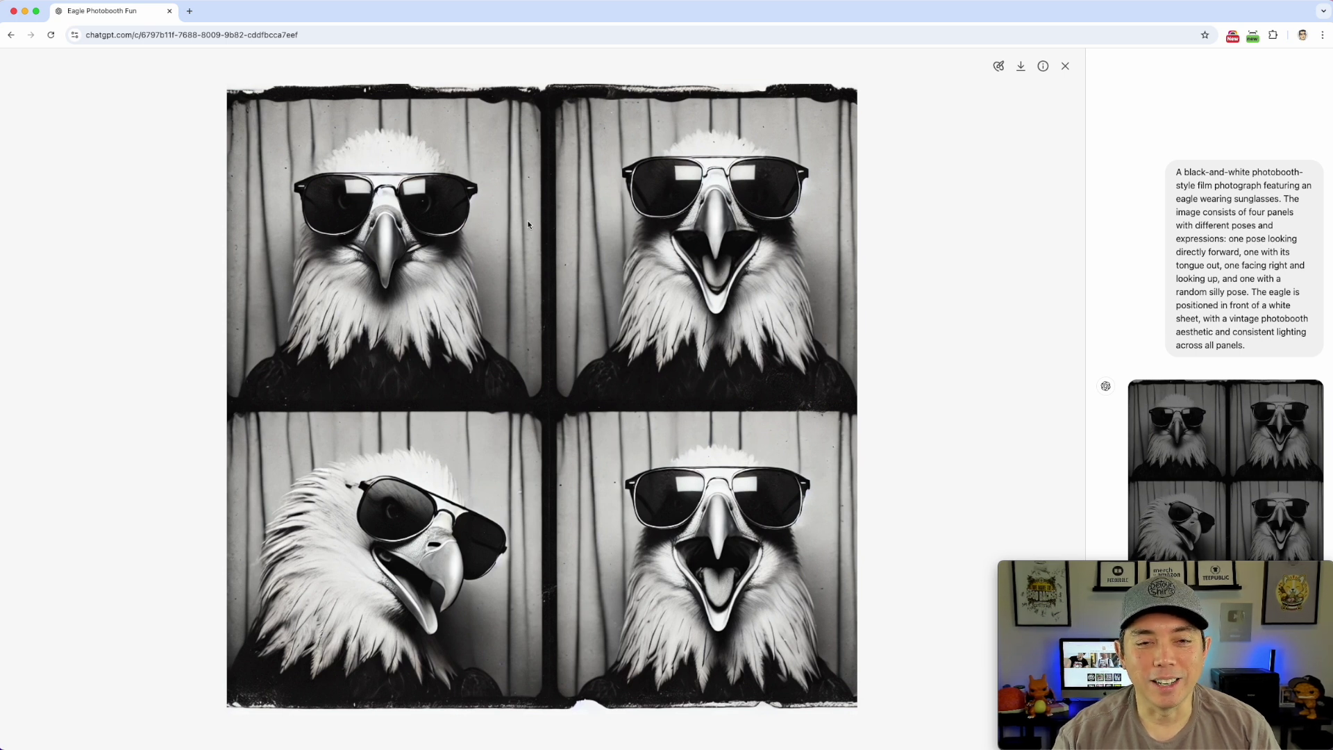
{"action": "left_click", "coordinate": [1066, 67]}
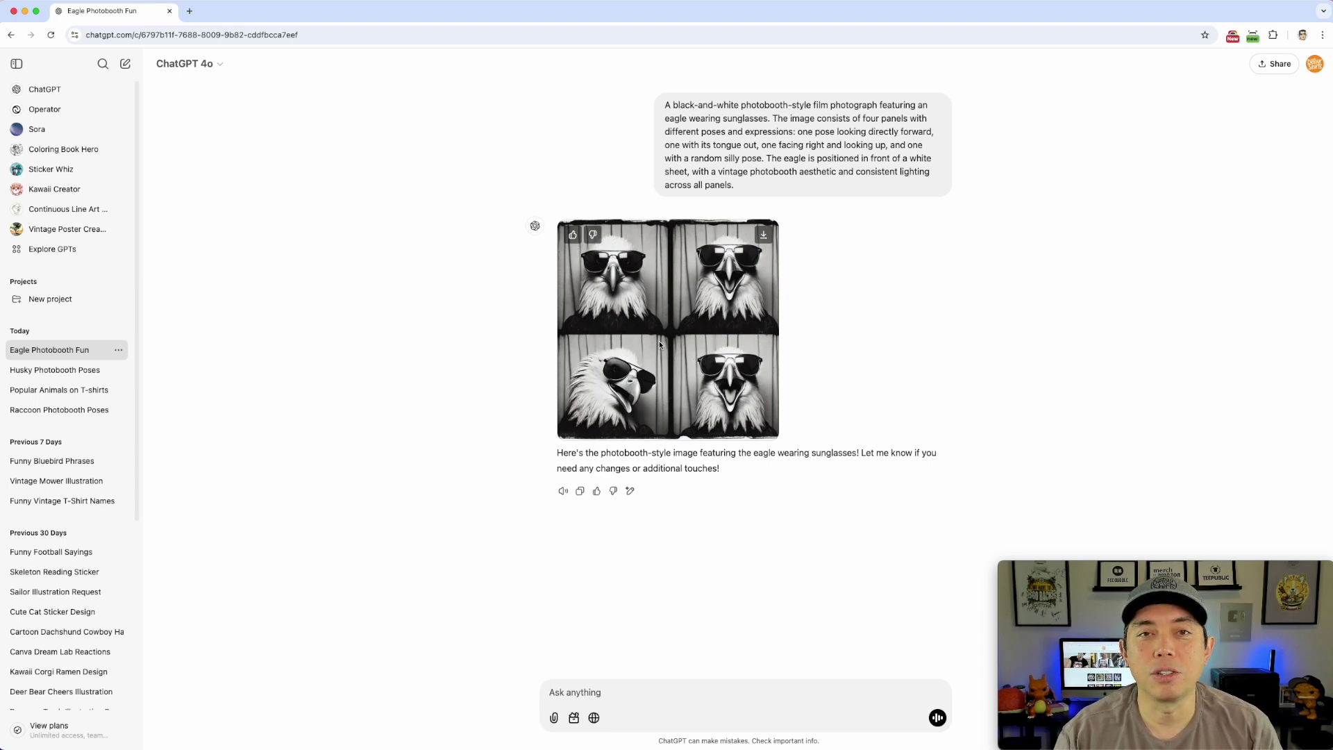
{"action": "left_click", "coordinate": [762, 237]}
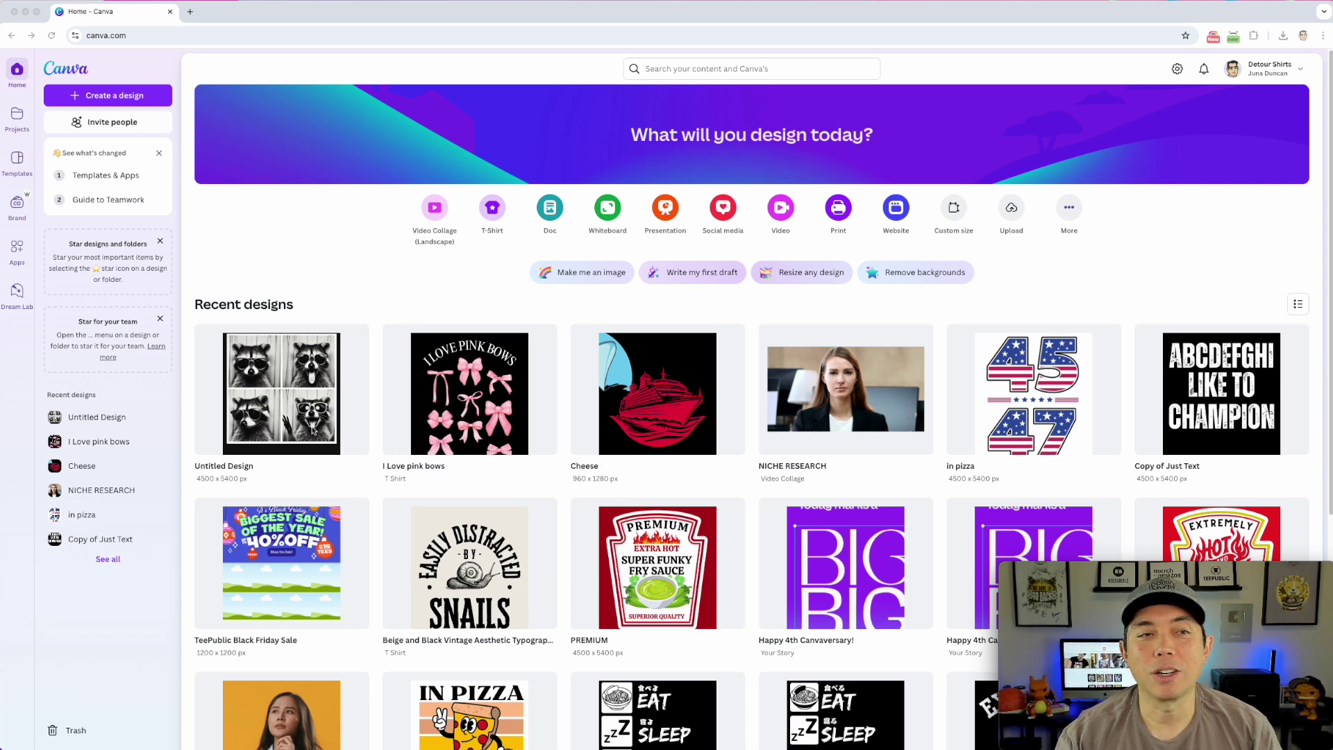
Switch to Canva and create a new custom-size design of 4500 × 5400 px
{"action": "left_click", "coordinate": [115, 100]}
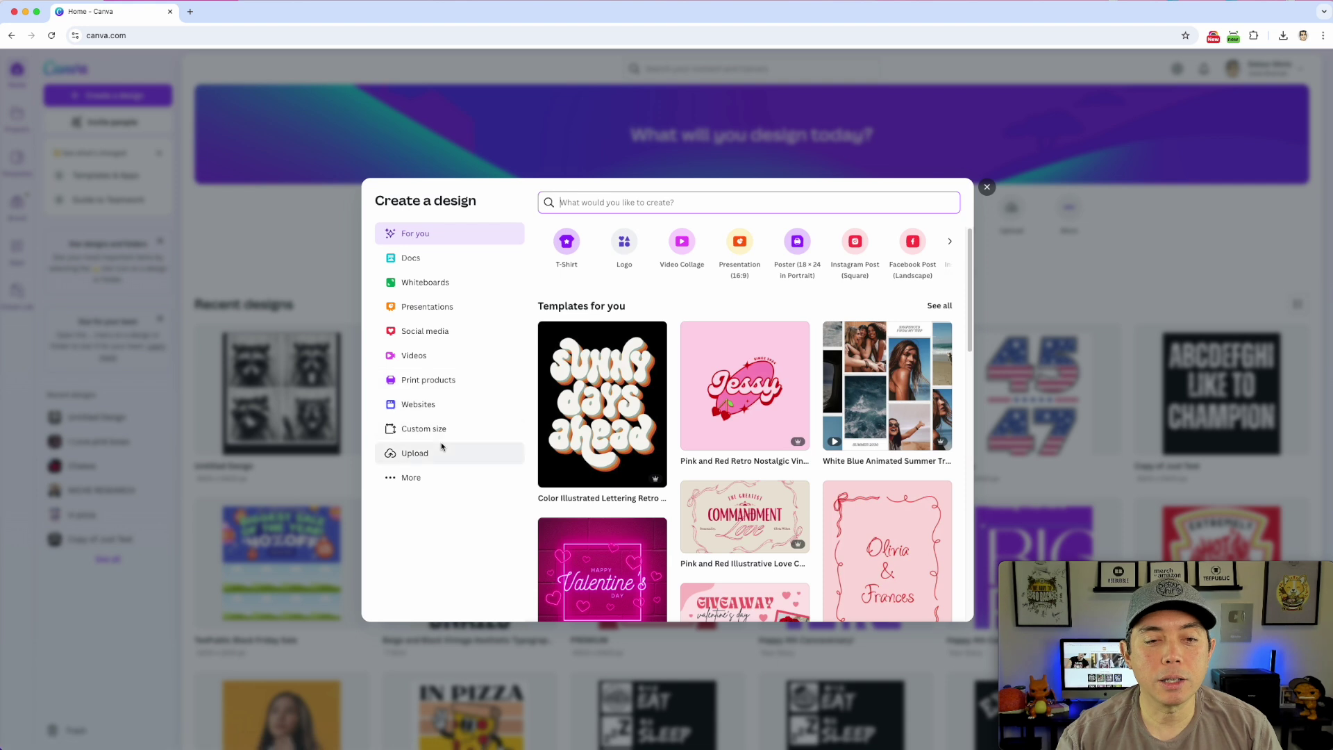
{"action": "left_click", "coordinate": [421, 429]}
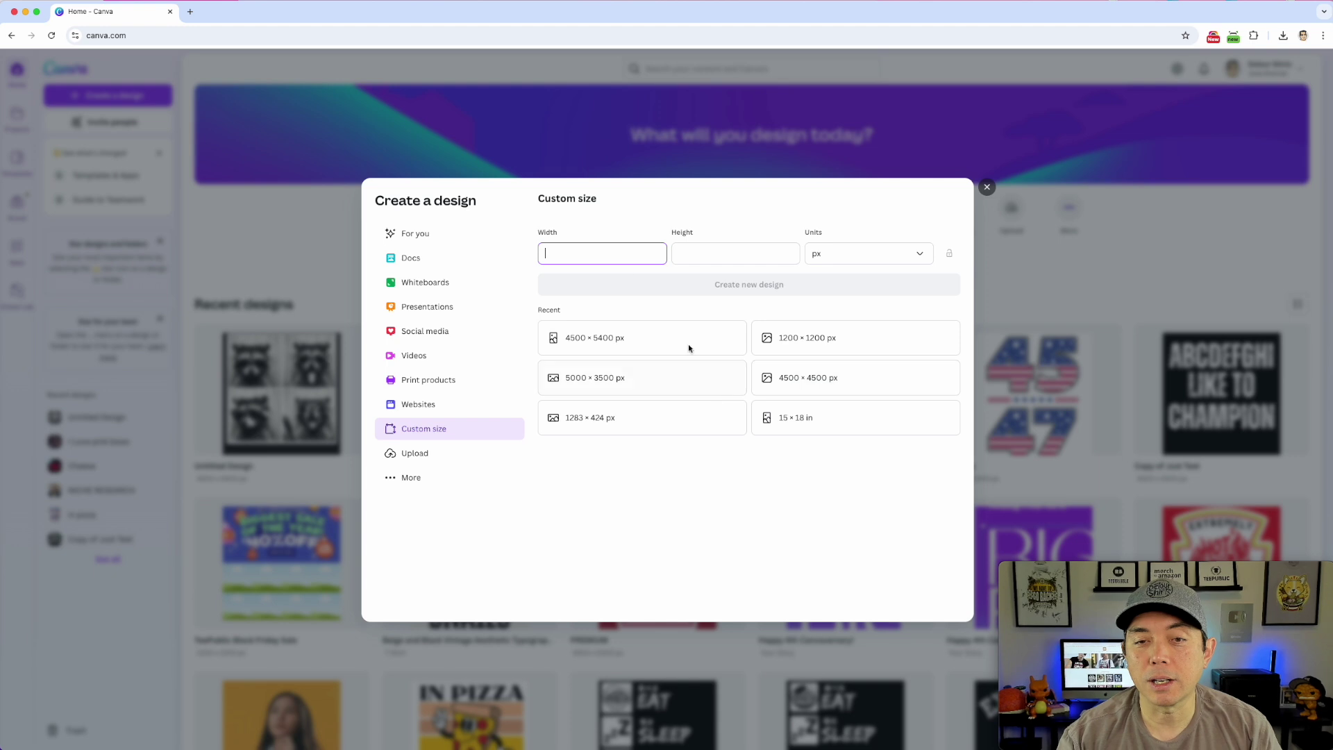
{"action": "type", "text": "4500"}
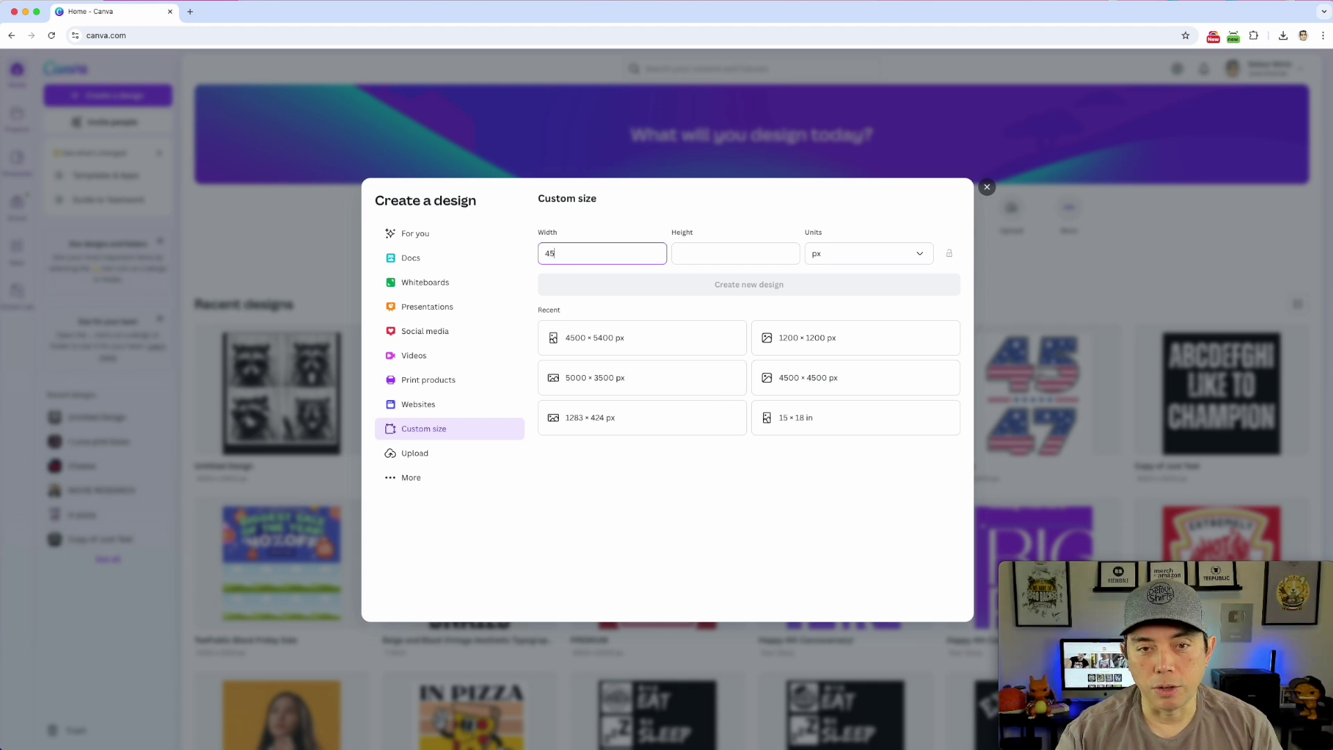
{"action": "left_click", "coordinate": [681, 250]}
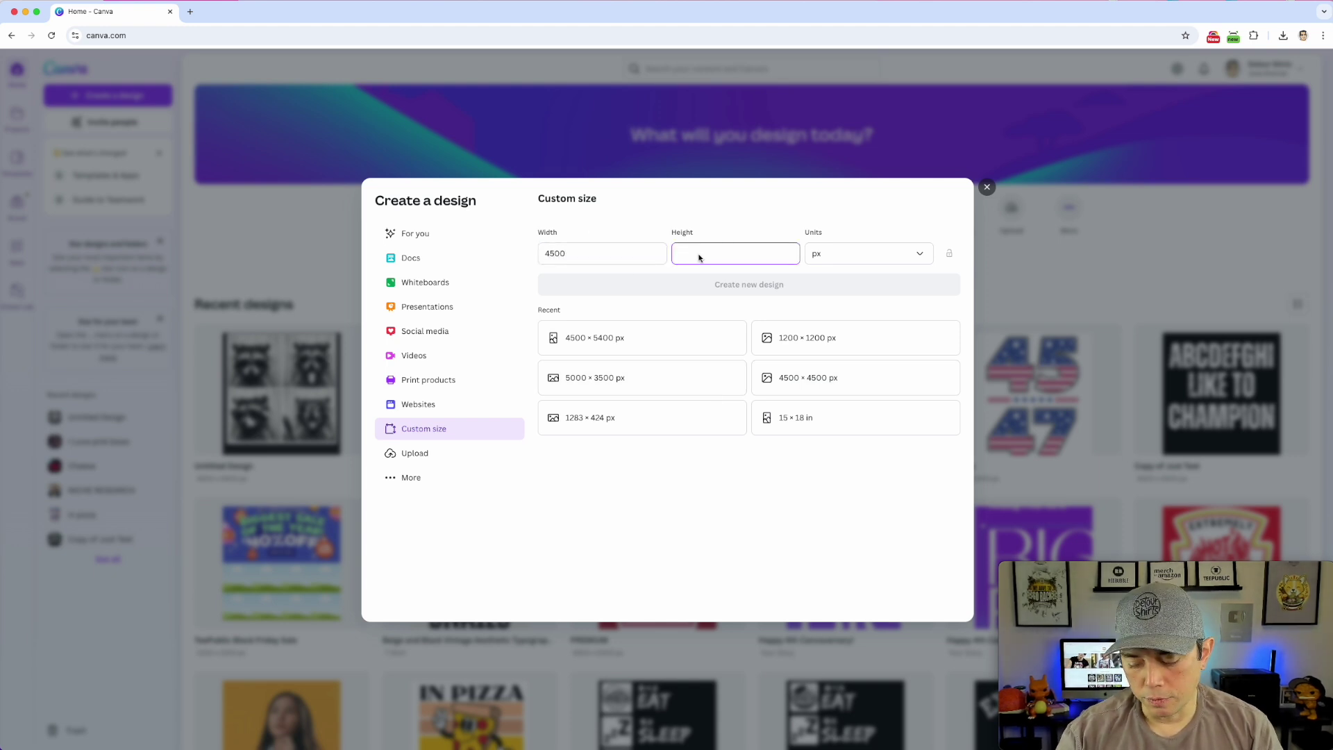
{"action": "type", "text": "5400"}
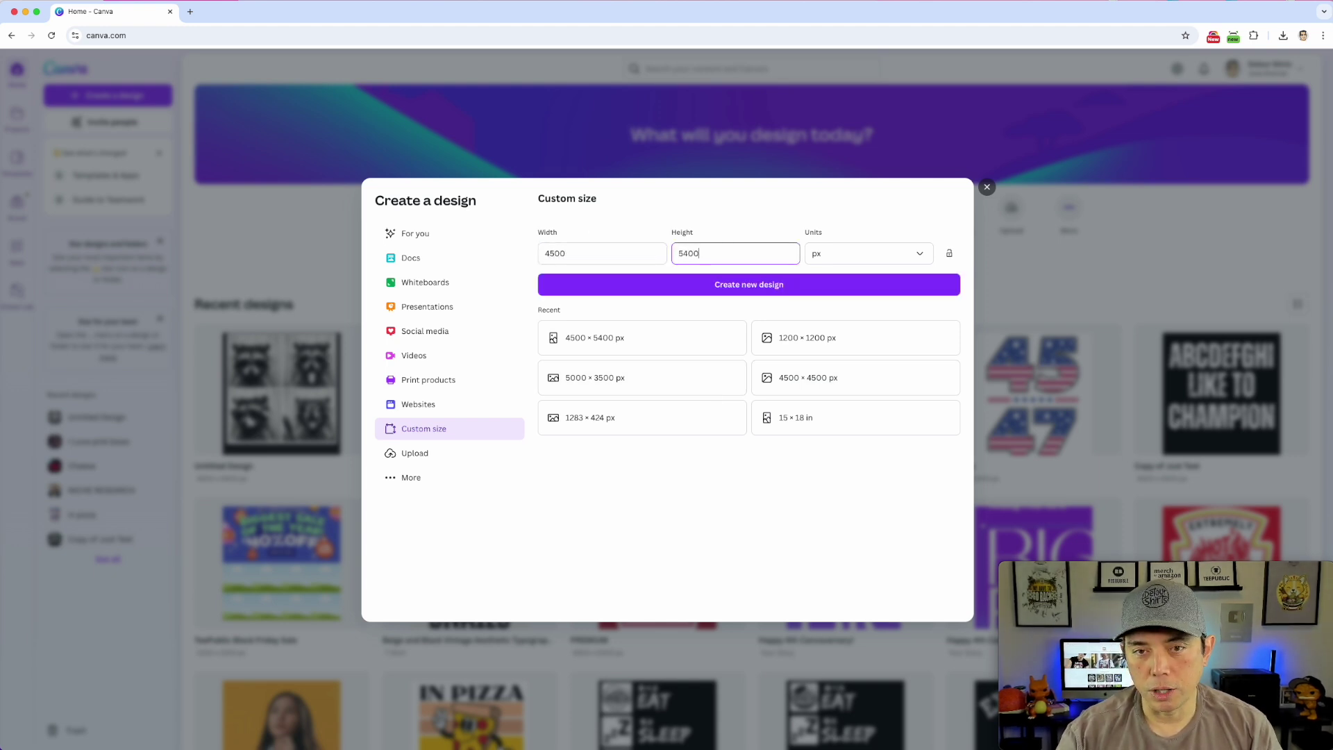
{"action": "left_click", "coordinate": [845, 252]}
{"action": "left_click", "coordinate": [893, 190]}
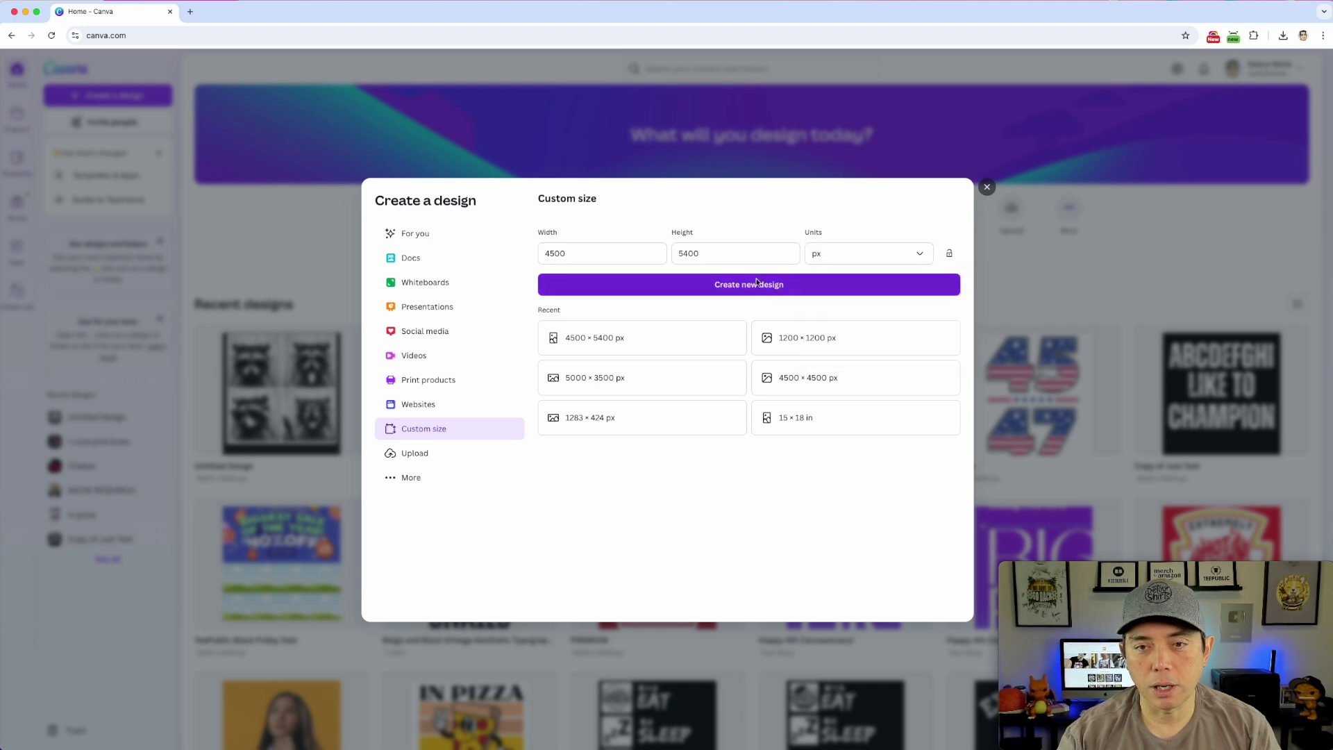
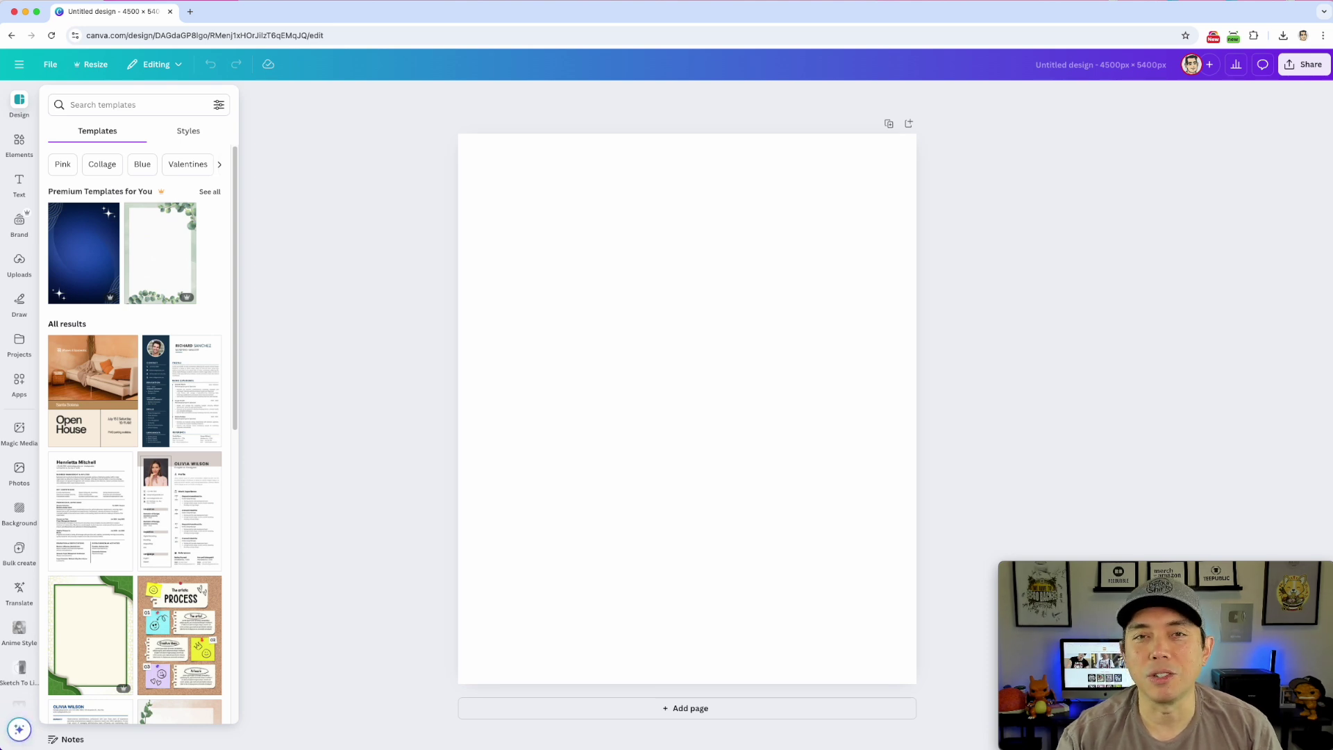
Add the downloaded eagle image to the blank page and position it near the page's upper-left corner
{"action": "left_click_drag", "start_coordinate": [979, 229], "coordinate": [699, 271]}
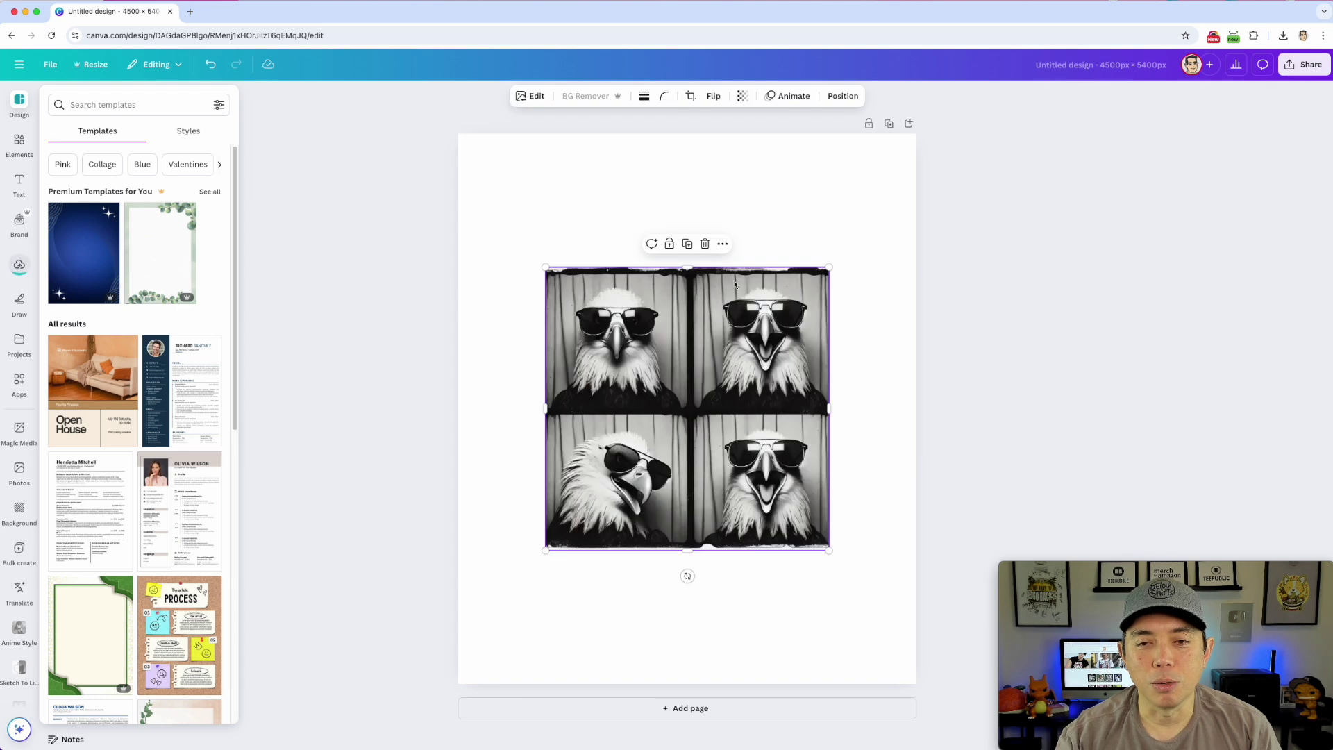
{"action": "left_click_drag", "start_coordinate": [722, 353], "coordinate": [665, 261]}
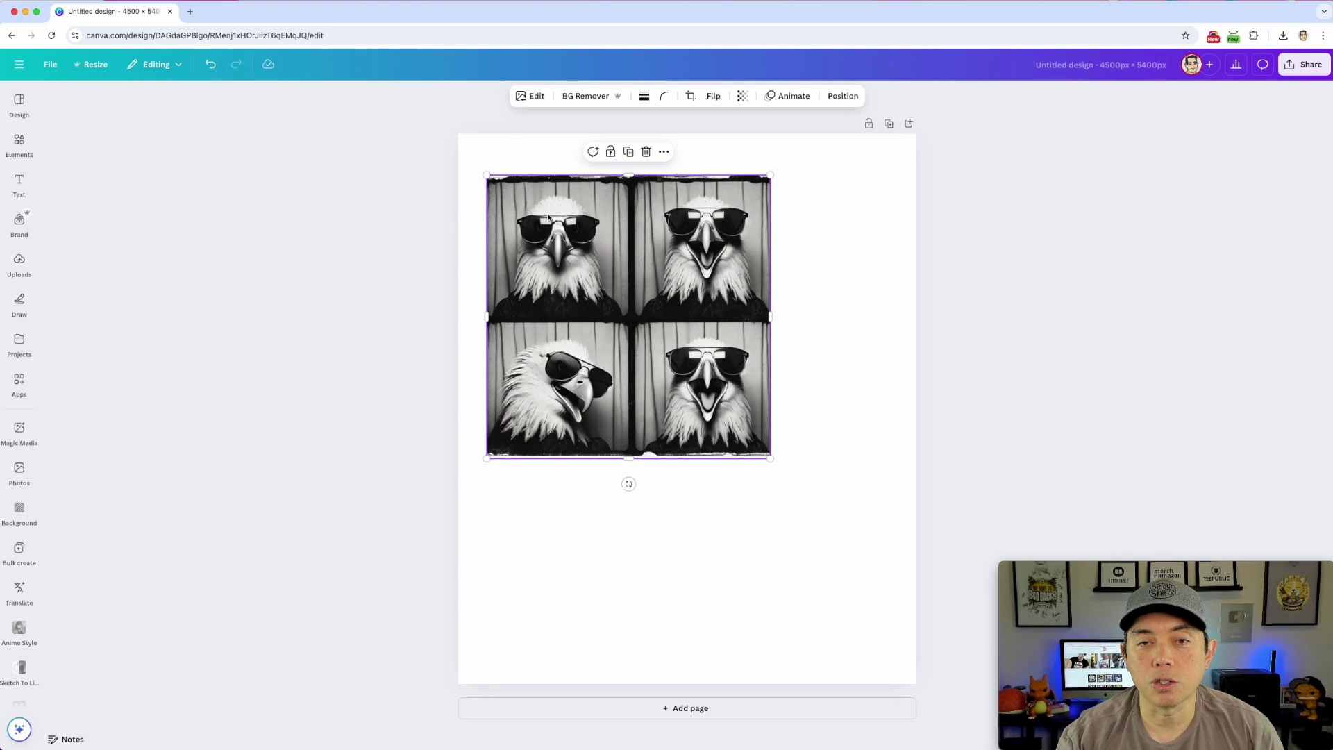
{"action": "left_click_drag", "start_coordinate": [611, 273], "coordinate": [605, 252]}
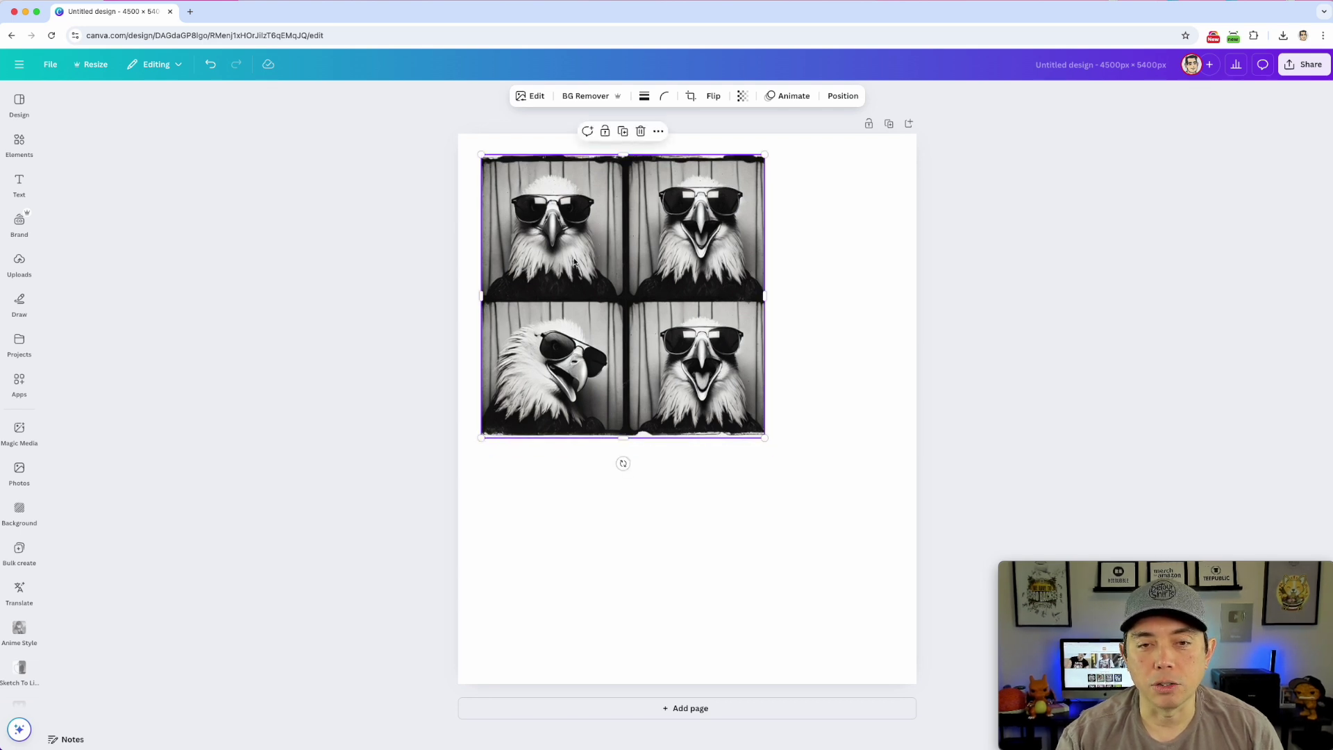
Duplicate the eagle image three times and spread the copies over the page, two overlapping its side edges
{"action": "left_click", "coordinate": [622, 132]}
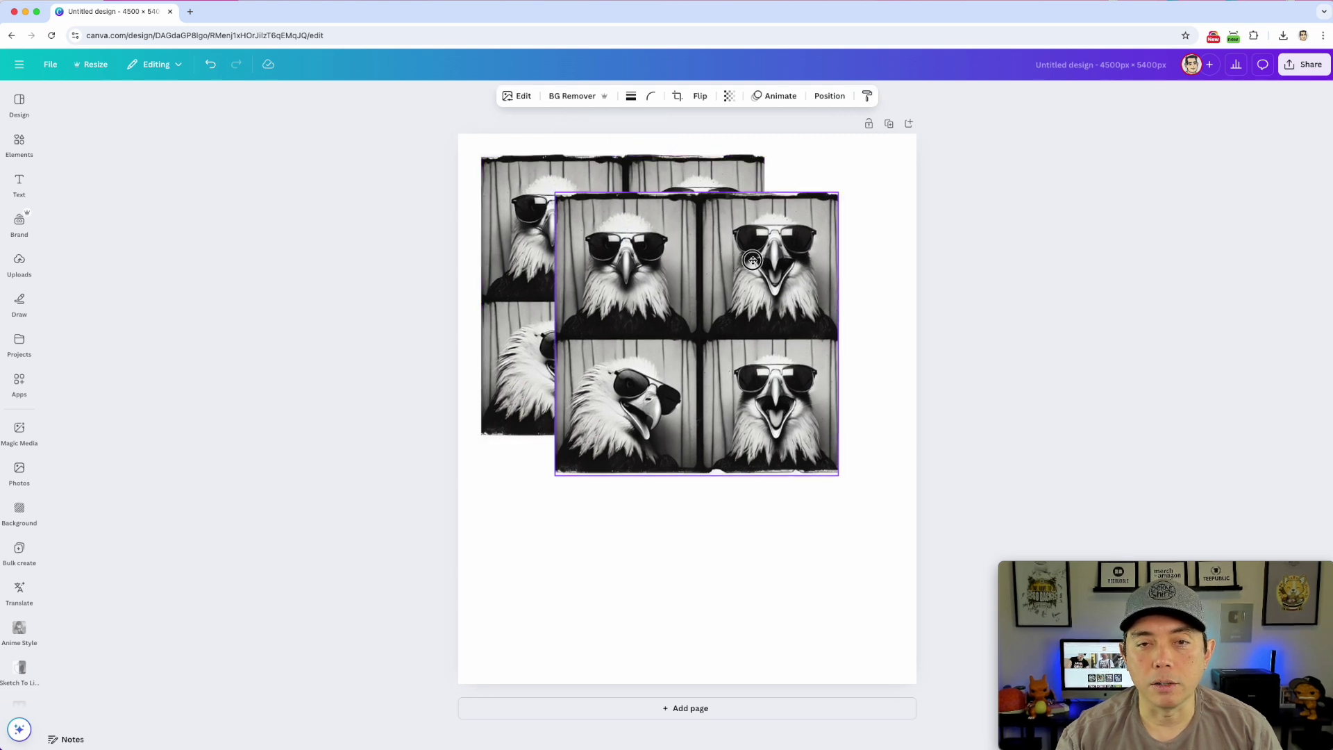
{"action": "left_click_drag", "start_coordinate": [750, 259], "coordinate": [764, 316]}
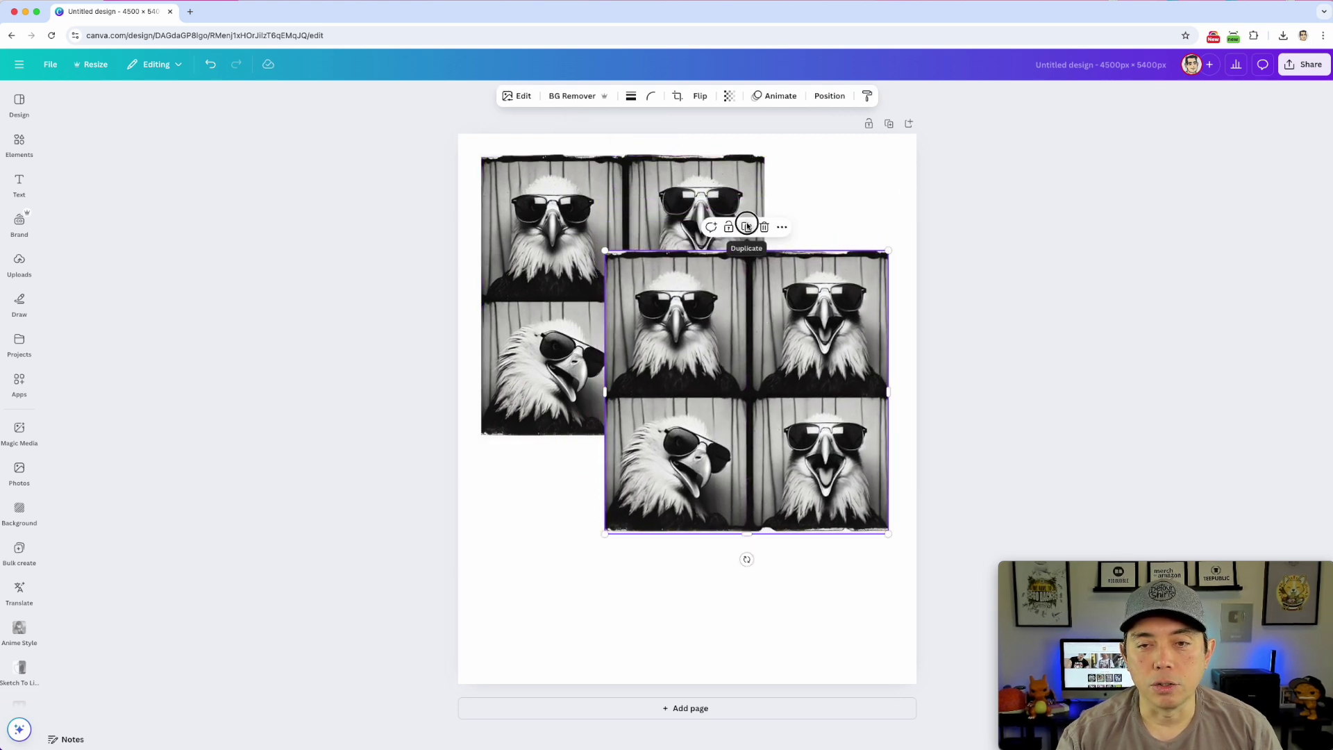
{"action": "left_click", "coordinate": [746, 229]}
{"action": "left_click_drag", "start_coordinate": [770, 401], "coordinate": [309, 430]}
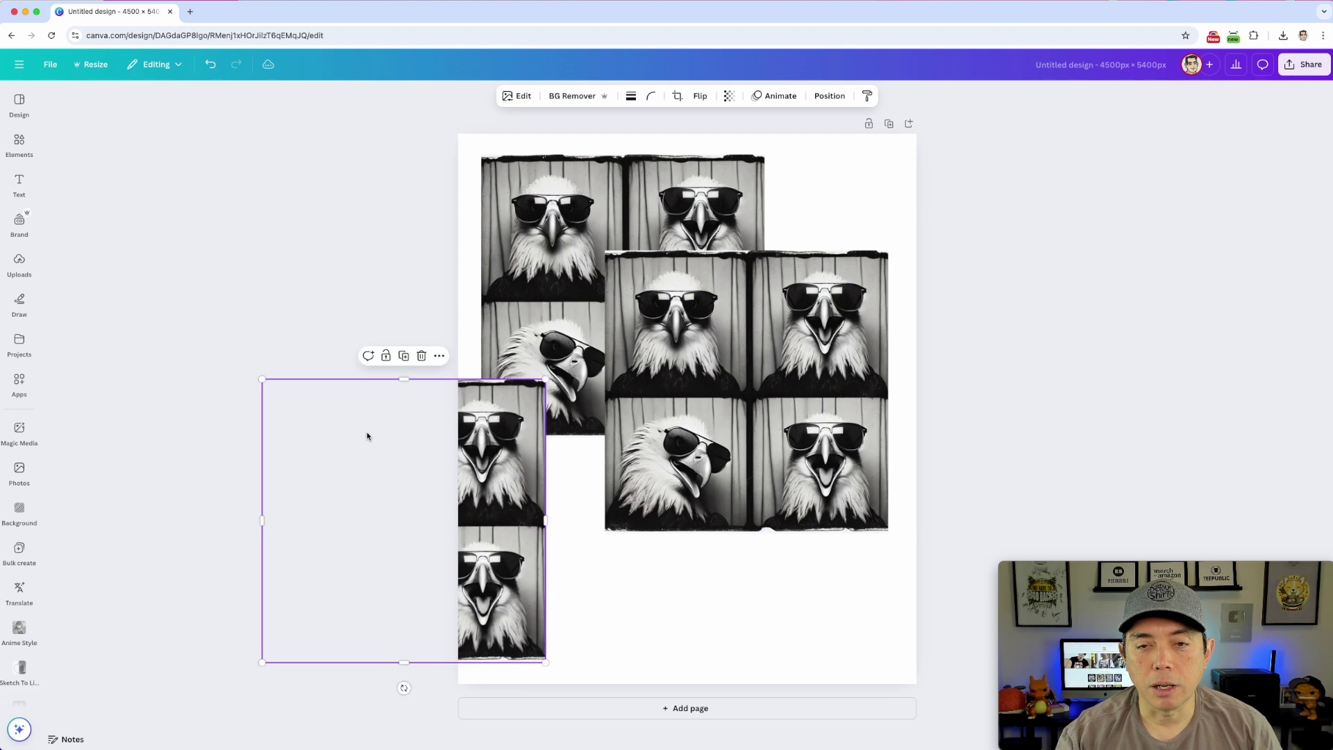
{"action": "left_click", "coordinate": [696, 330]}
{"action": "left_click", "coordinate": [746, 227]}
{"action": "left_click_drag", "start_coordinate": [749, 364], "coordinate": [941, 490]}
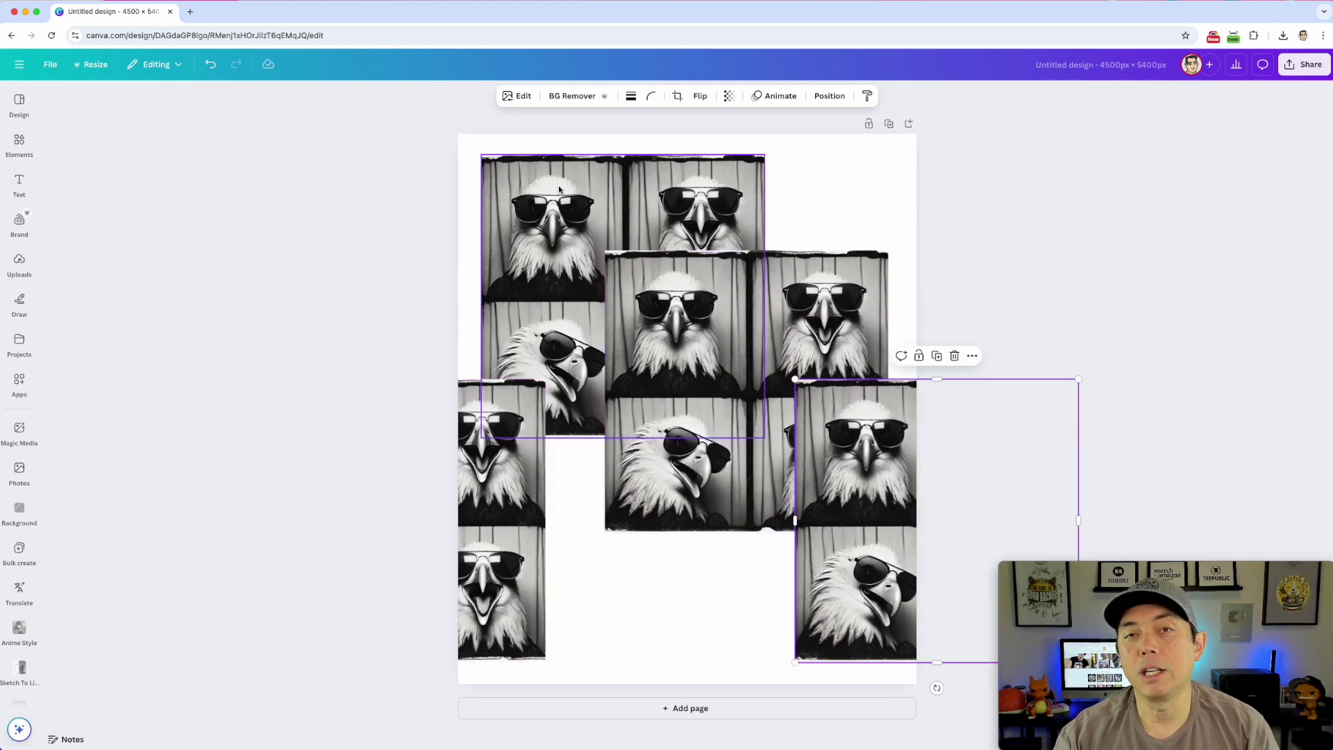
Crop the original eagle image at a 1:1 aspect ratio down to its upper-left panel
{"action": "left_click", "coordinate": [558, 189]}
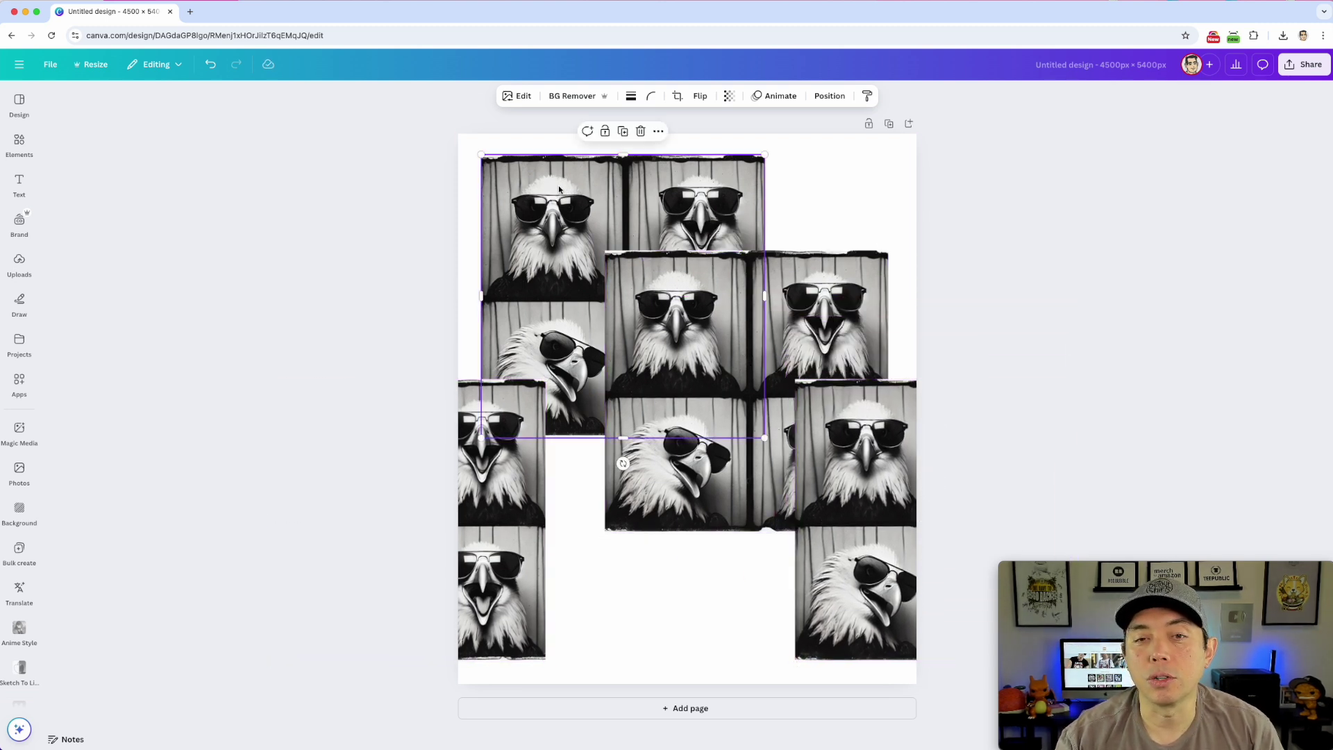
{"action": "left_click", "coordinate": [677, 96]}
{"action": "left_click", "coordinate": [139, 226]}
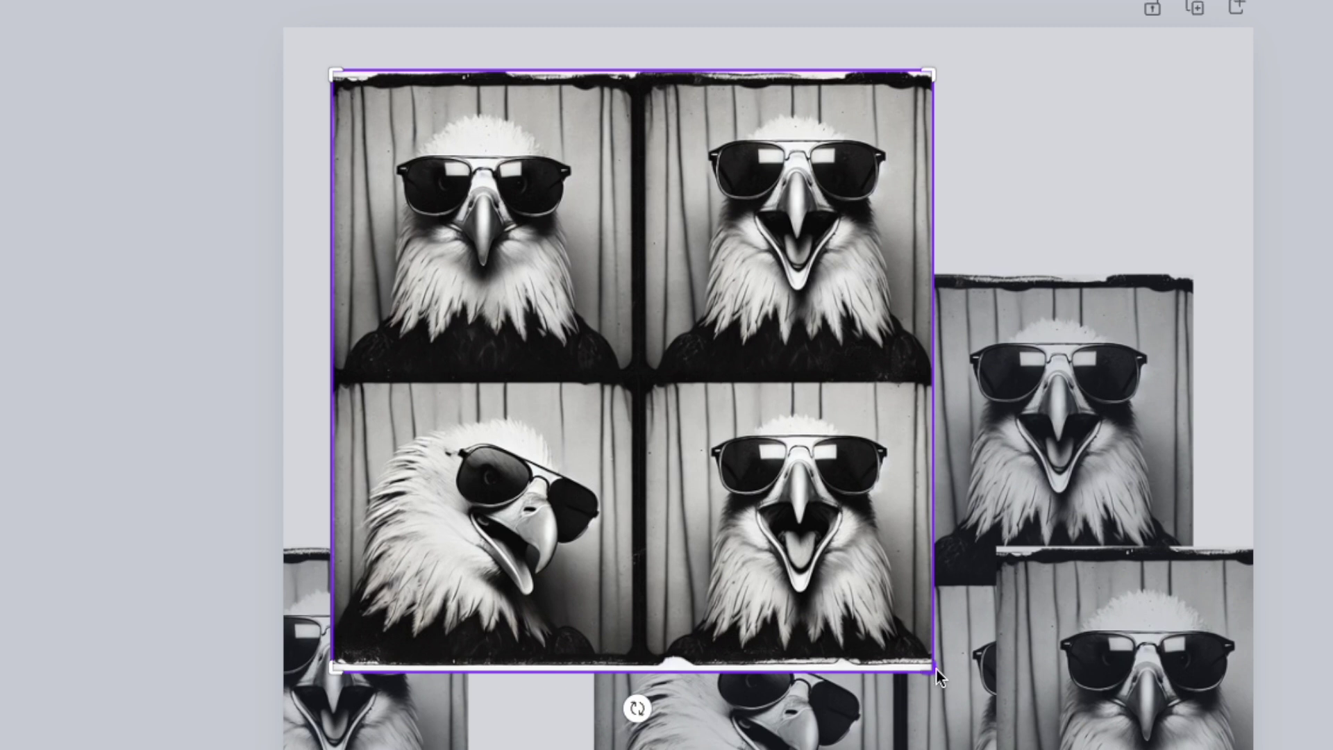
{"action": "left_click_drag", "start_coordinate": [756, 420], "coordinate": [621, 284]}
{"action": "left_click_drag", "start_coordinate": [628, 345], "coordinate": [630, 351]}
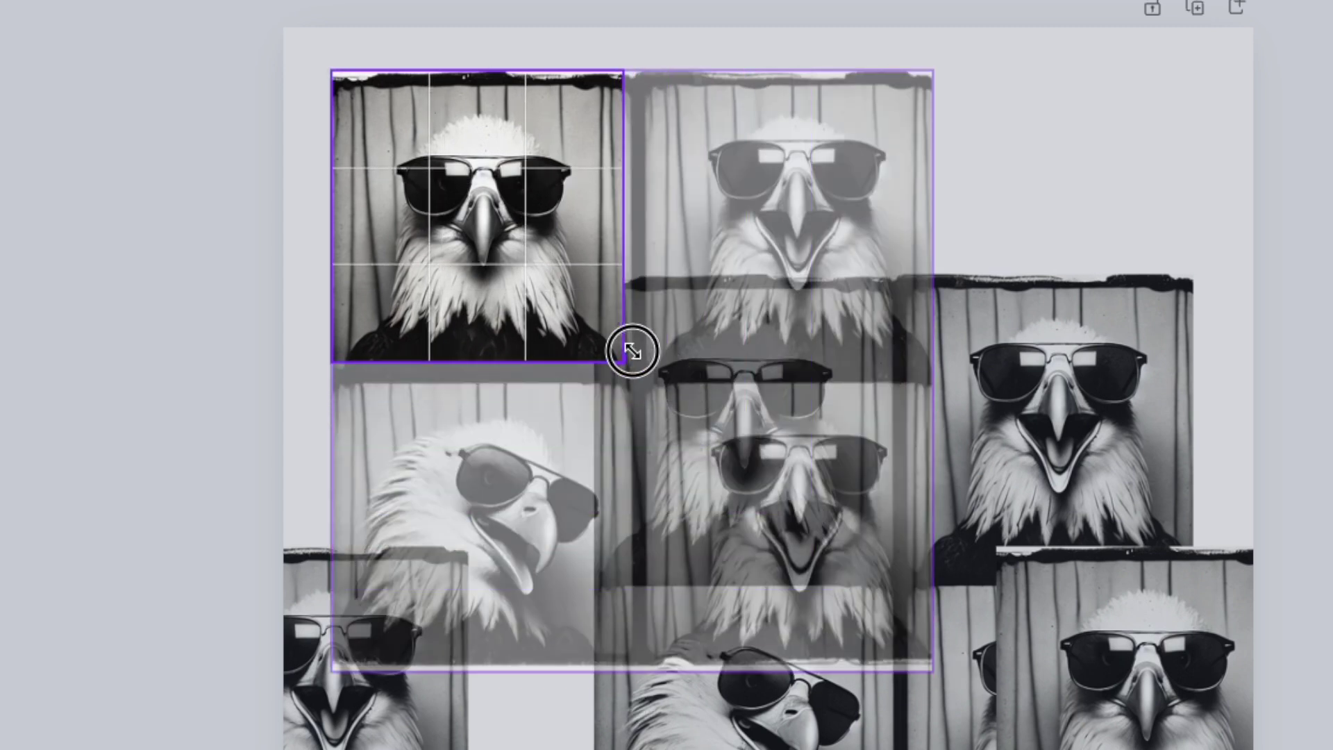
{"action": "key", "text": "Return"}
Tighten the crop to remove the dark film border, recentre the eagle and place the panel in the page's upper-left area
{"action": "left_click_drag", "start_coordinate": [620, 75], "coordinate": [597, 95]}
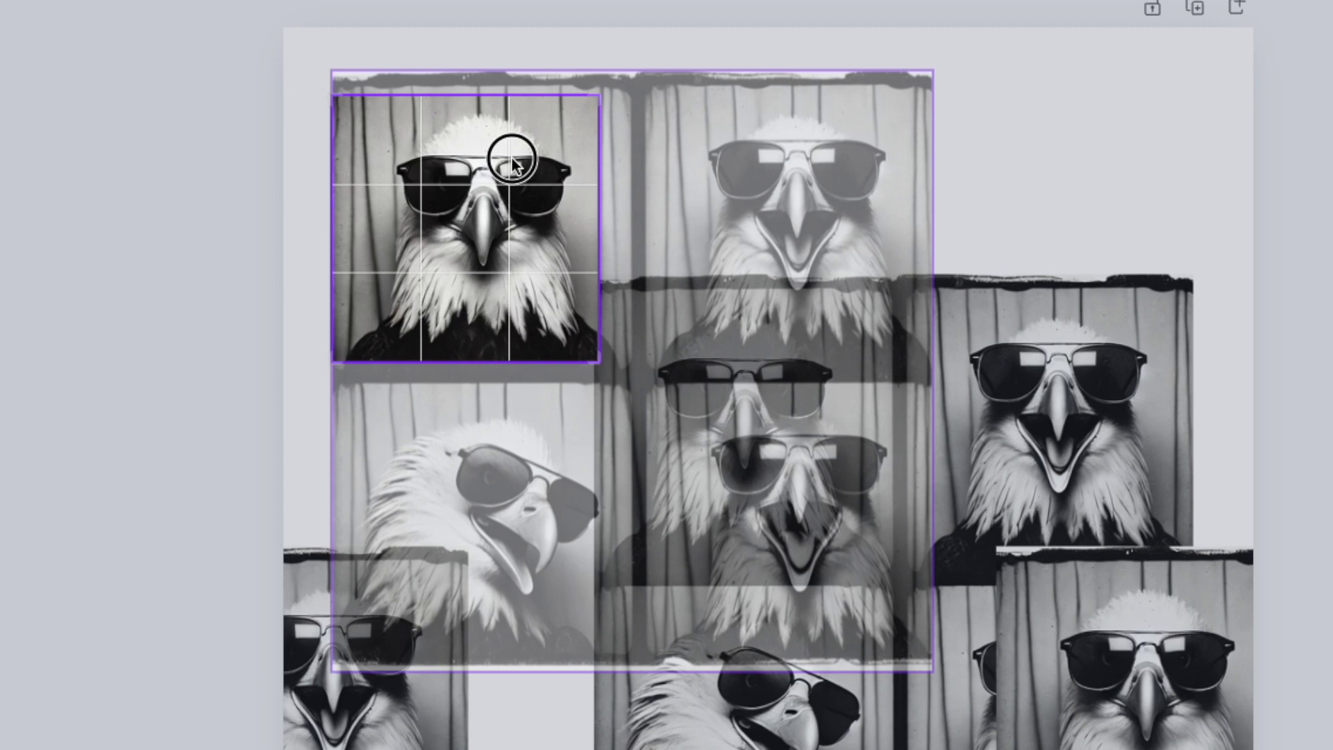
{"action": "left_click_drag", "start_coordinate": [515, 160], "coordinate": [464, 181]}
{"action": "left_click_drag", "start_coordinate": [733, 239], "coordinate": [722, 239]}
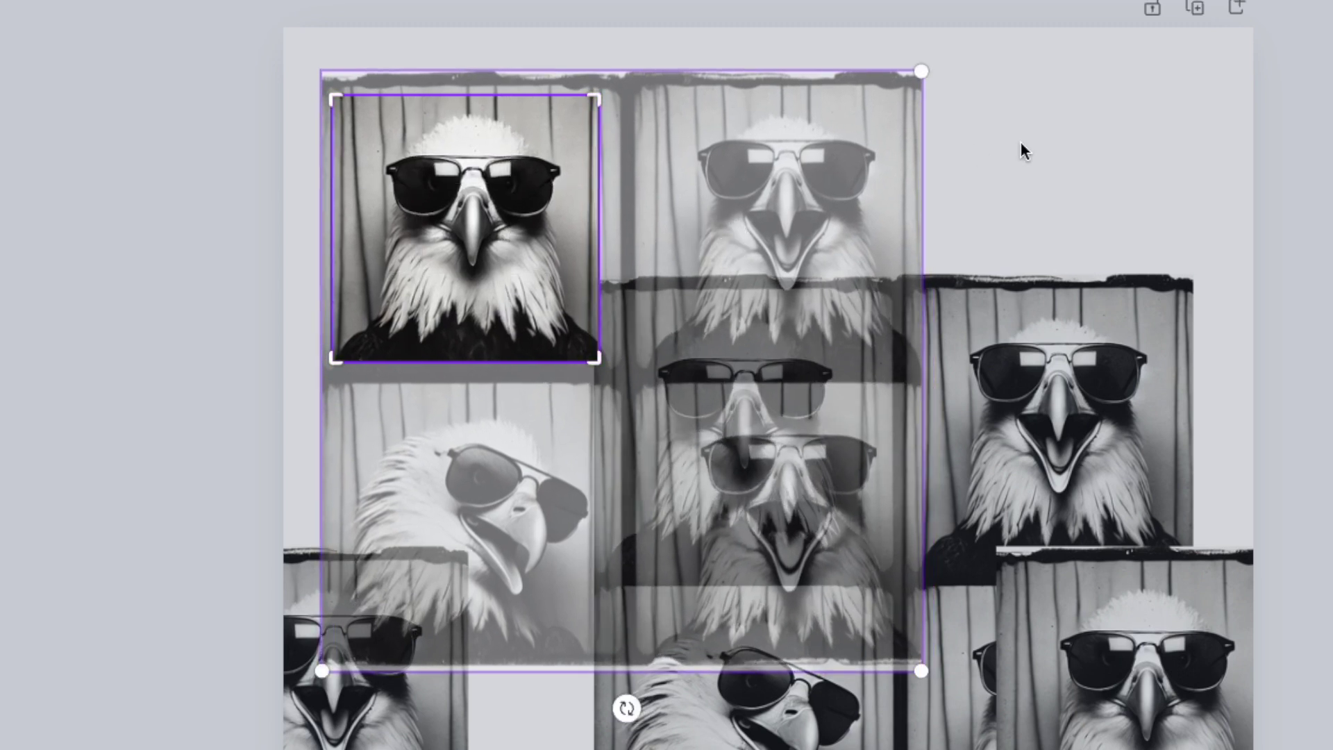
{"action": "left_click", "coordinate": [1018, 140]}
{"action": "mouse_move", "coordinate": [460, 245]}
{"action": "left_mouse_down"}
{"action": "mouse_move", "coordinate": [470, 199]}
{"action": "mouse_move", "coordinate": [475, 225]}
{"action": "left_mouse_up"}
Crop the middle eagle copy at a 1:1 aspect ratio to its upper-right open-beak panel without the film border
{"action": "left_click", "coordinate": [952, 441]}
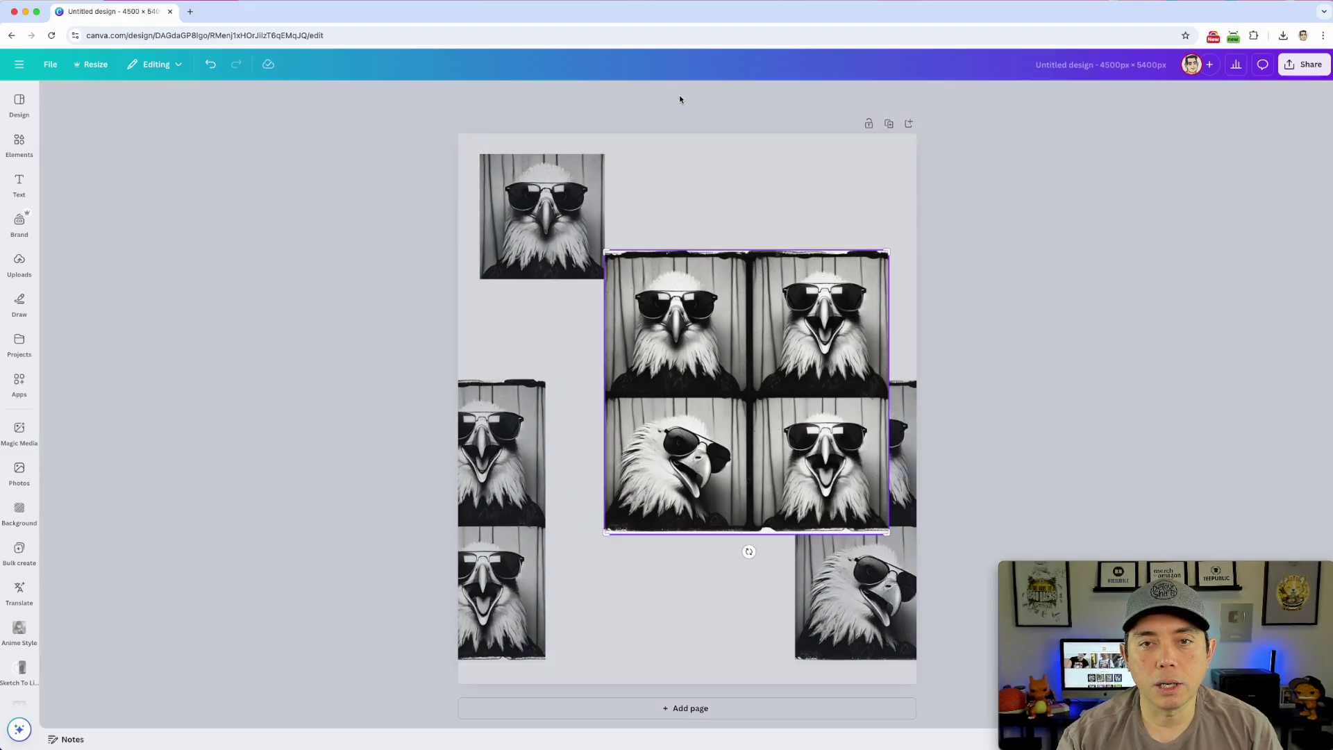
{"action": "left_click", "coordinate": [680, 99]}
{"action": "left_click", "coordinate": [139, 222]}
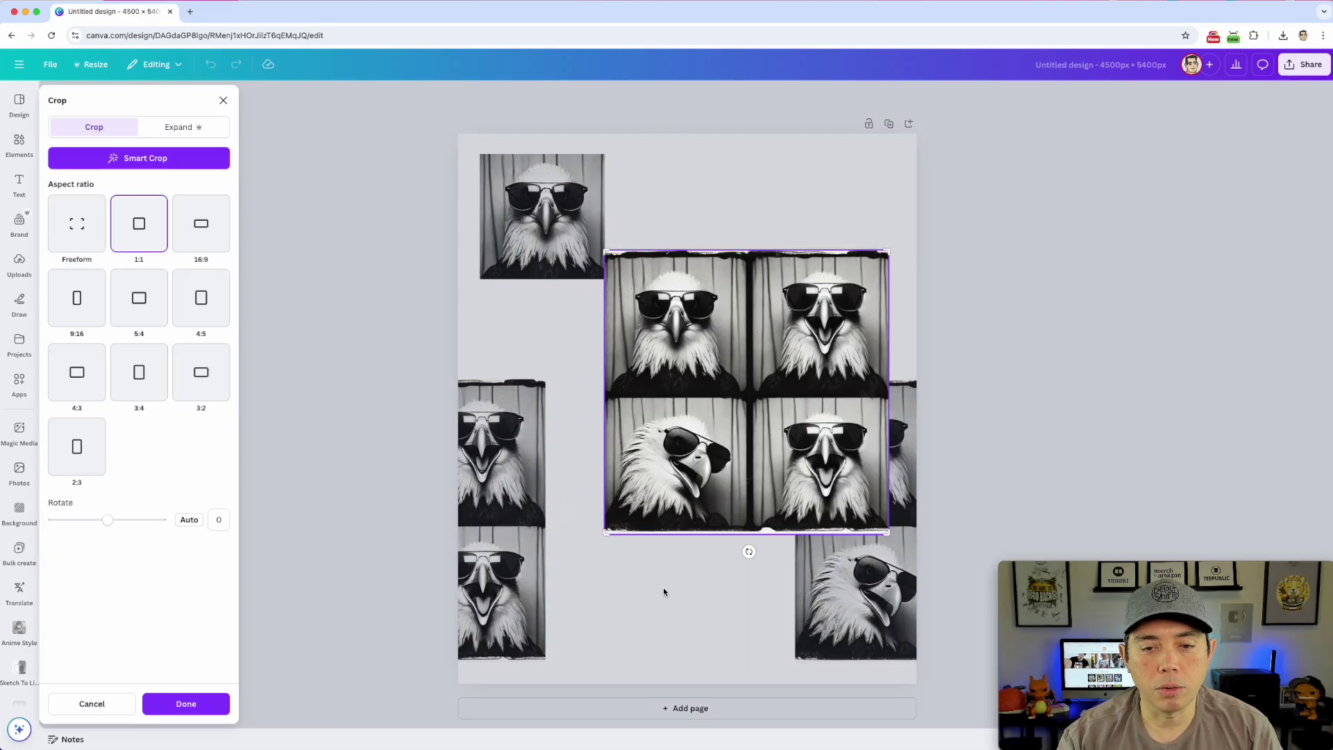
{"action": "left_click_drag", "start_coordinate": [606, 531], "coordinate": [786, 405]}
{"action": "left_click_drag", "start_coordinate": [716, 441], "coordinate": [718, 426]}
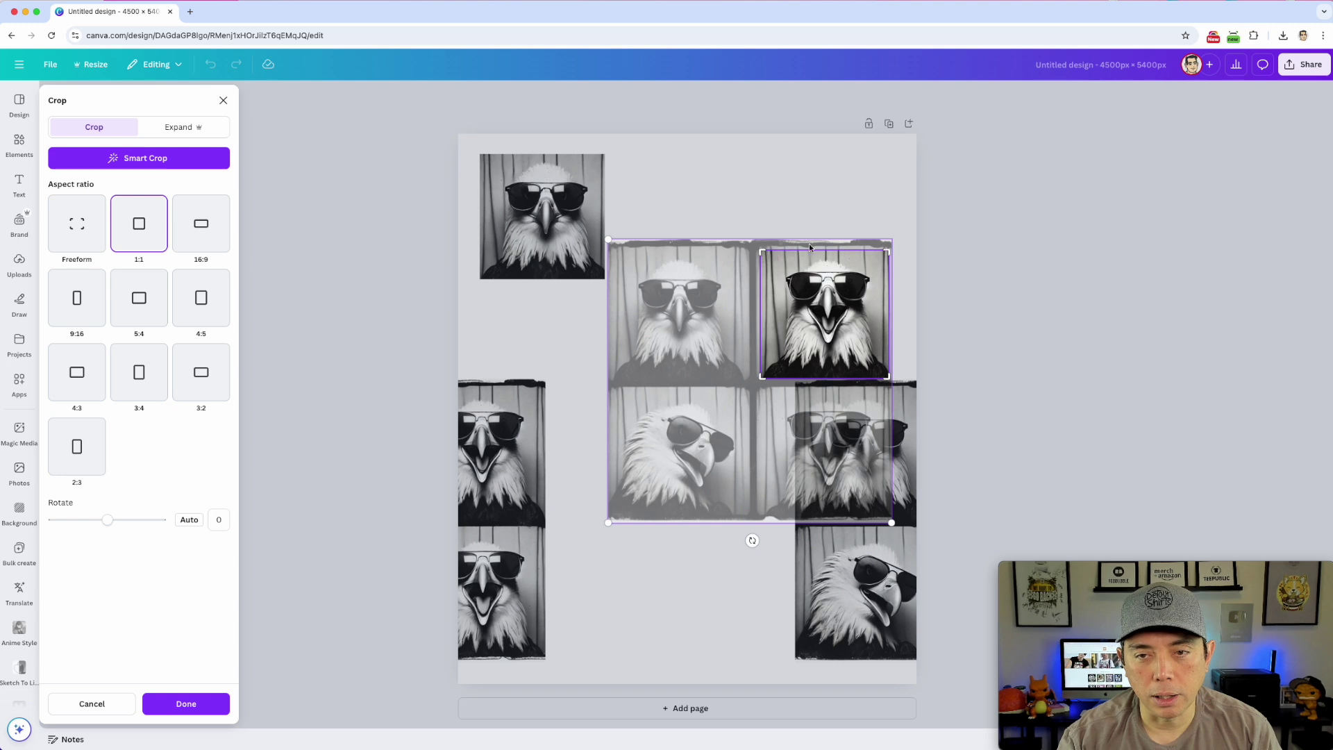
{"action": "key", "text": "Return"}
Place the open-beak panel beside the first cropped panel with a narrow gap and scale it to the same size
{"action": "left_click_drag", "start_coordinate": [857, 308], "coordinate": [706, 209]}
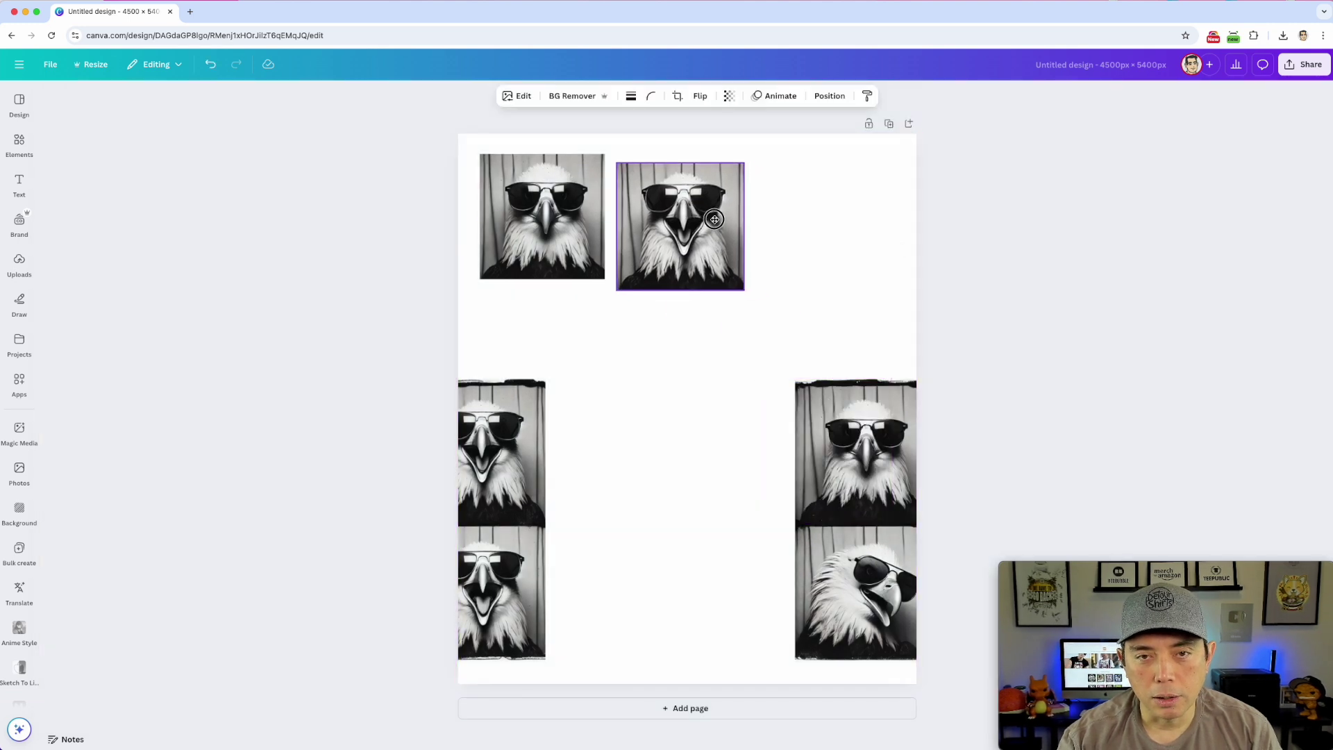
{"action": "left_click_drag", "start_coordinate": [988, 293], "coordinate": [989, 292]}
{"action": "left_click_drag", "start_coordinate": [1080, 505], "coordinate": [1067, 497]}
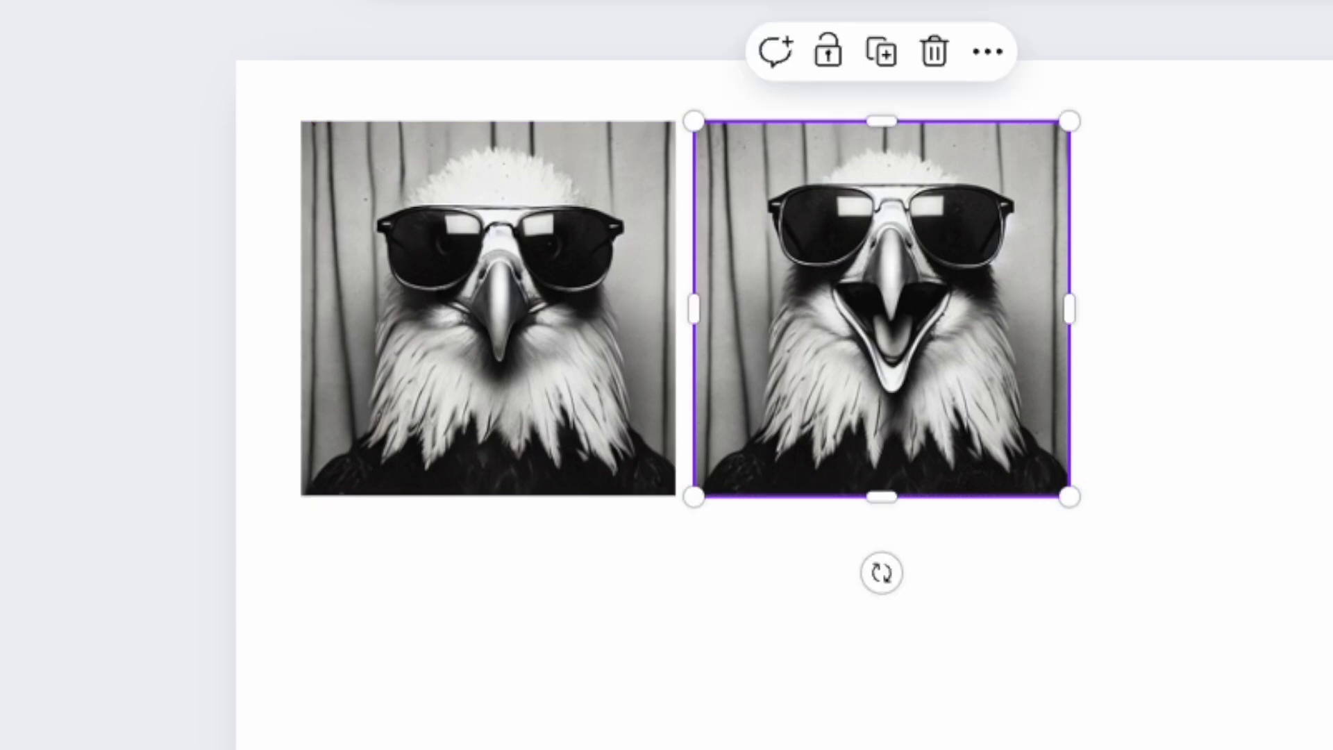
Crop the next full eagle copy at a 1:1 aspect ratio to its lower-left side-profile panel without the film border
{"action": "key", "text": "Escape"}
{"action": "left_click_drag", "start_coordinate": [656, 484], "coordinate": [633, 479]}
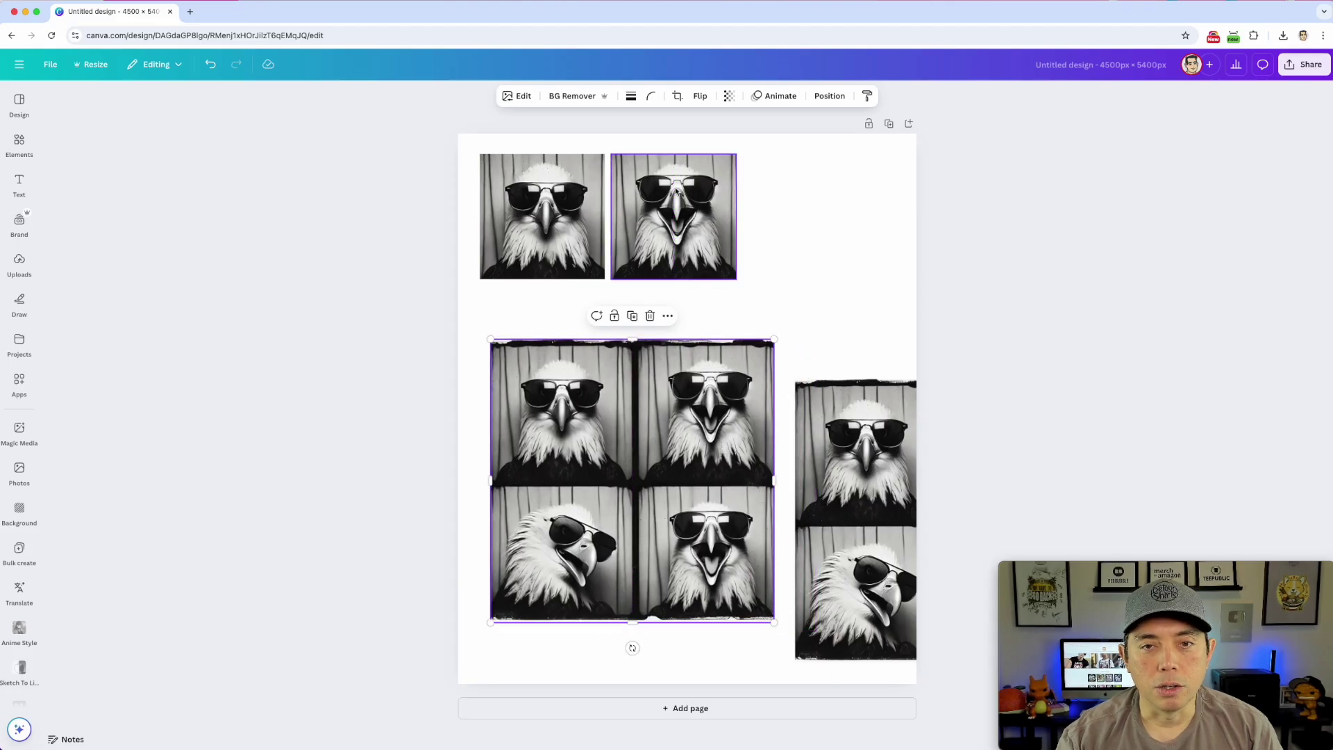
{"action": "left_click", "coordinate": [678, 97]}
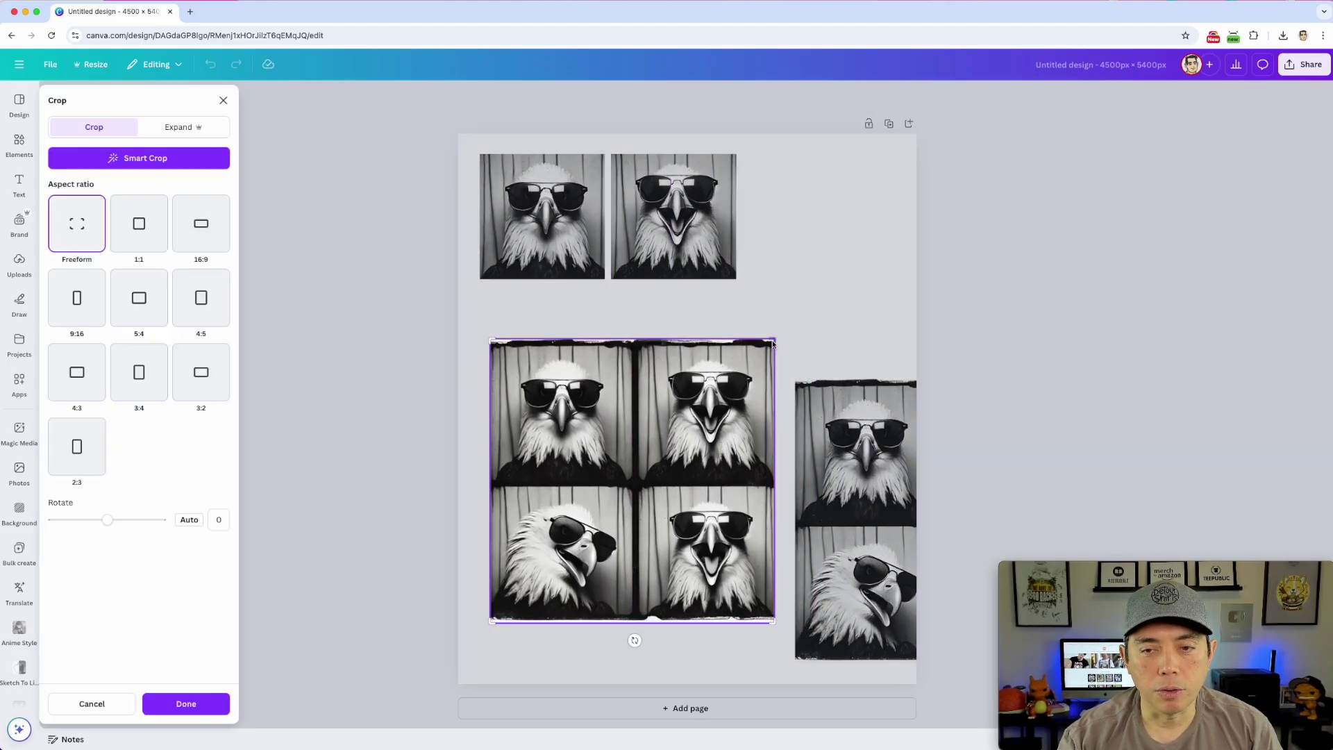
{"action": "left_click", "coordinate": [137, 240]}
{"action": "left_click_drag", "start_coordinate": [772, 341], "coordinate": [621, 491]}
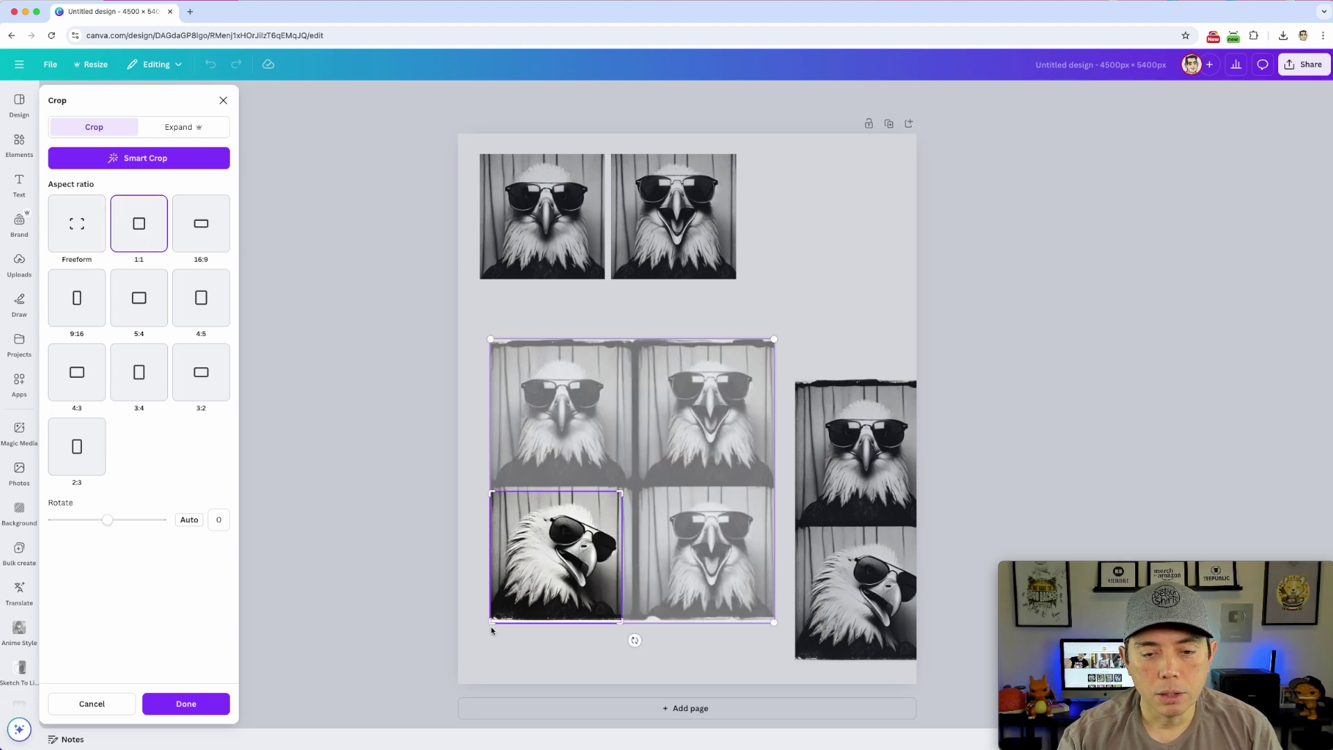
{"action": "left_click_drag", "start_coordinate": [490, 622], "coordinate": [499, 613]}
{"action": "left_click_drag", "start_coordinate": [680, 540], "coordinate": [672, 539]}
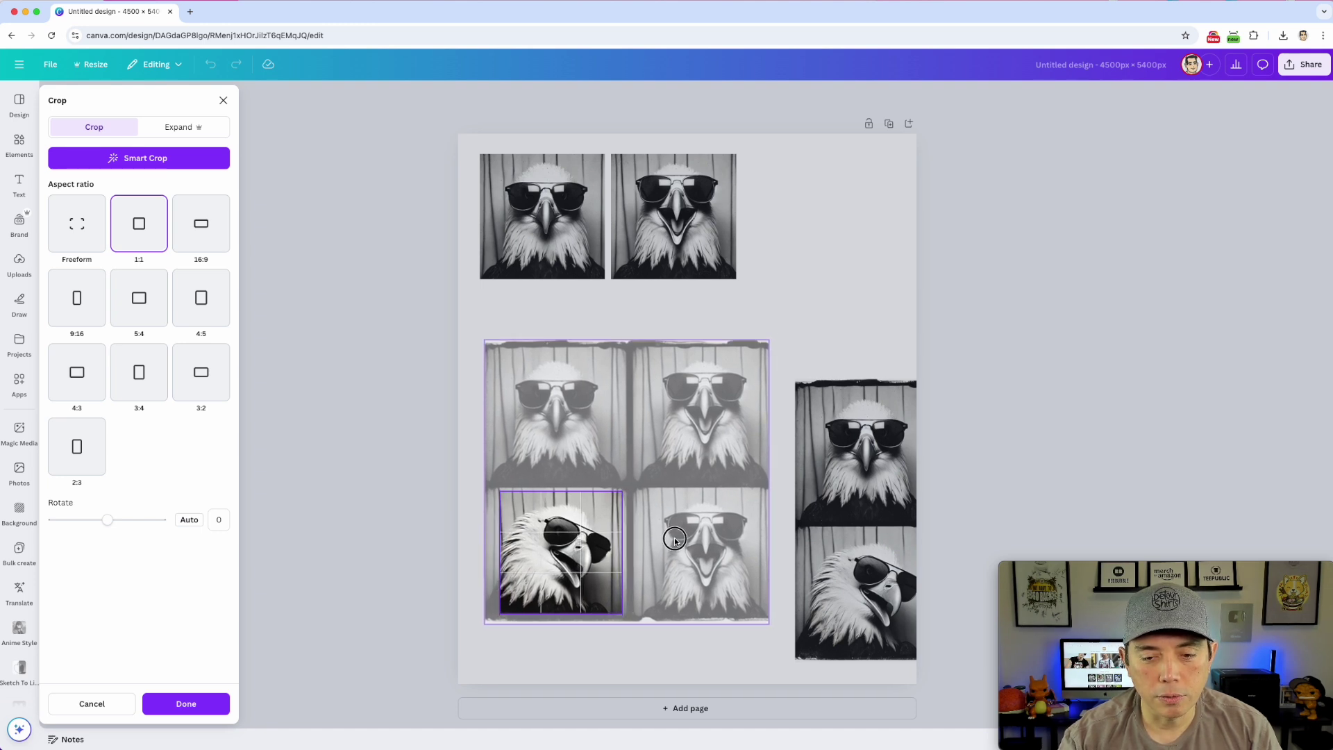
{"action": "left_click", "coordinate": [672, 653]}
Place the side-profile panel directly below the first panel, leaving a narrow gap and matching its width
{"action": "left_click_drag", "start_coordinate": [592, 554], "coordinate": [571, 349]}
{"action": "left_click_drag", "start_coordinate": [601, 408], "coordinate": [576, 372]}
Move the last full eagle copy inward and crop it at 1:1 to its lower-right open-beak panel without the film border
{"action": "left_click", "coordinate": [833, 465]}
{"action": "left_click_drag", "start_coordinate": [833, 465], "coordinate": [574, 416]}
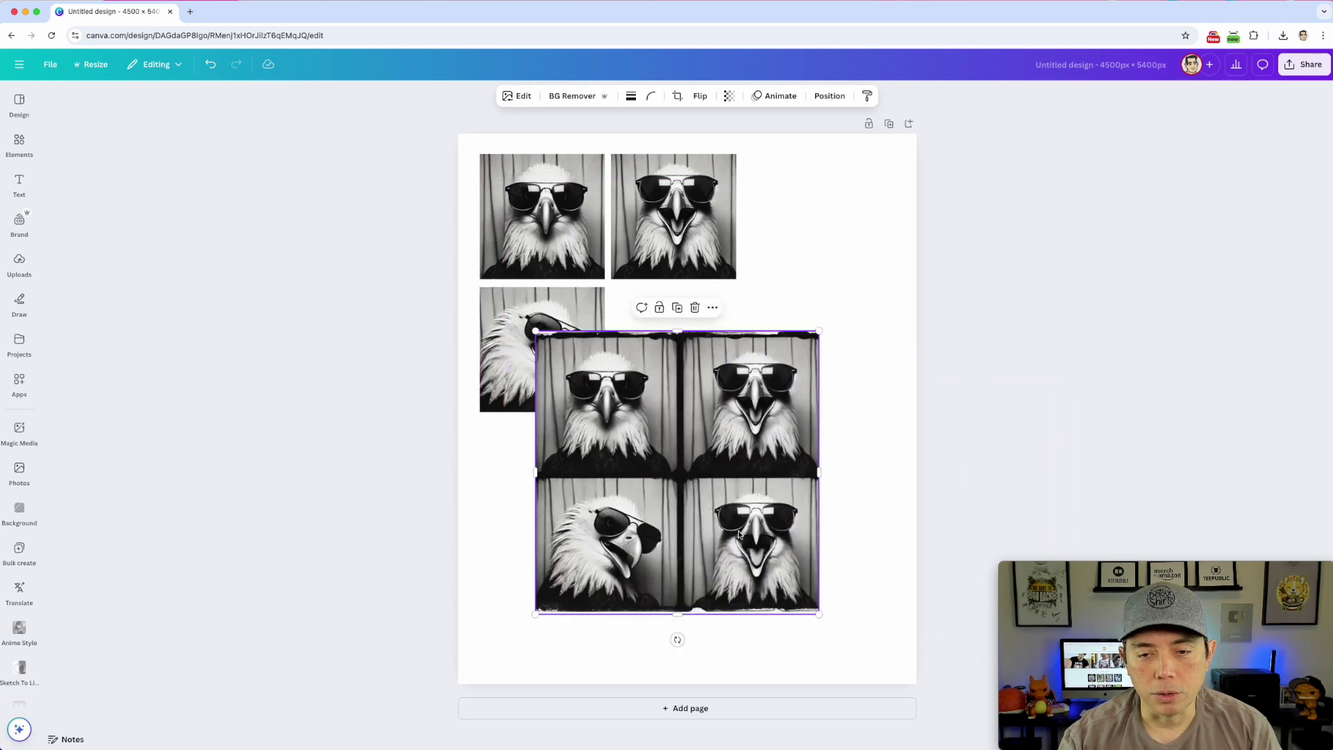
{"action": "left_click", "coordinate": [678, 97]}
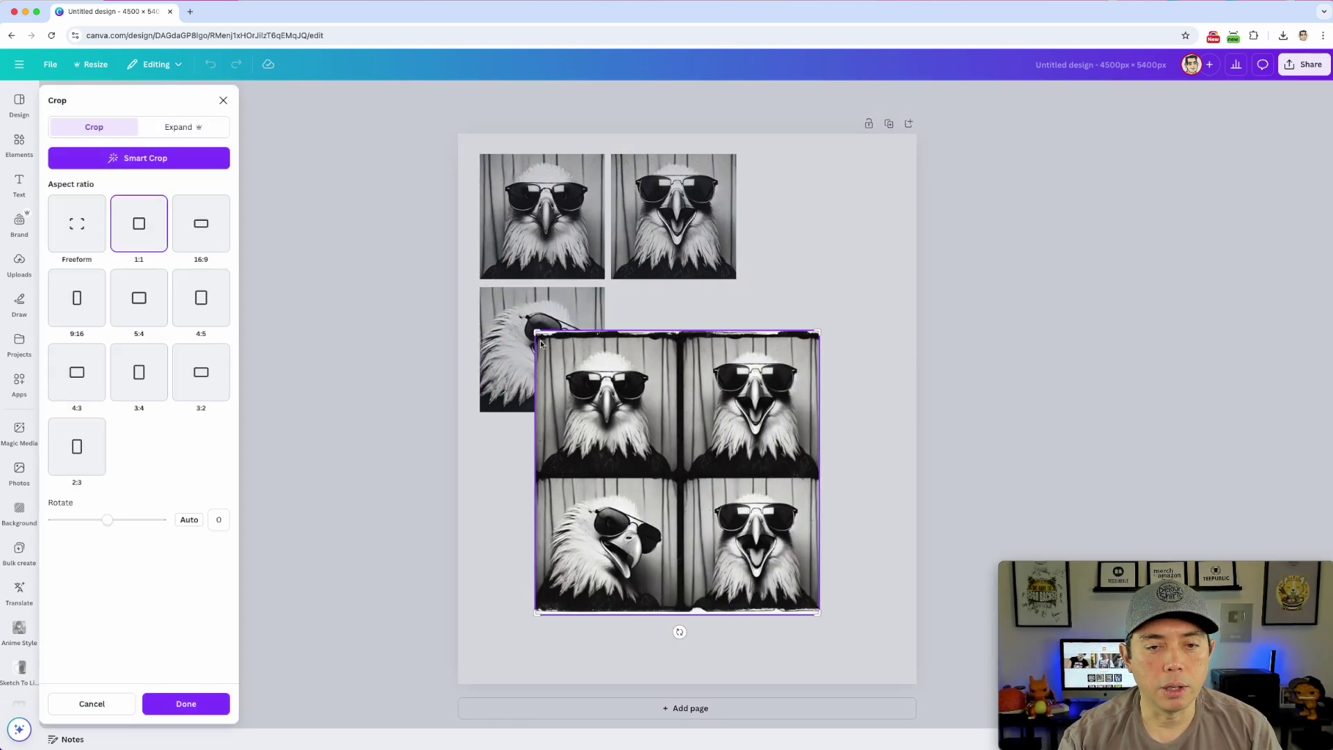
{"action": "left_click_drag", "start_coordinate": [536, 335], "coordinate": [684, 491]}
{"action": "left_click_drag", "start_coordinate": [818, 615], "coordinate": [806, 604]}
Complete the two-by-two grid with the last open-beak panel, moving the side-profile panel up slightly and scaling the new panel to match the others
{"action": "left_click_drag", "start_coordinate": [757, 537], "coordinate": [684, 327]}
{"action": "left_click", "coordinate": [877, 502]}
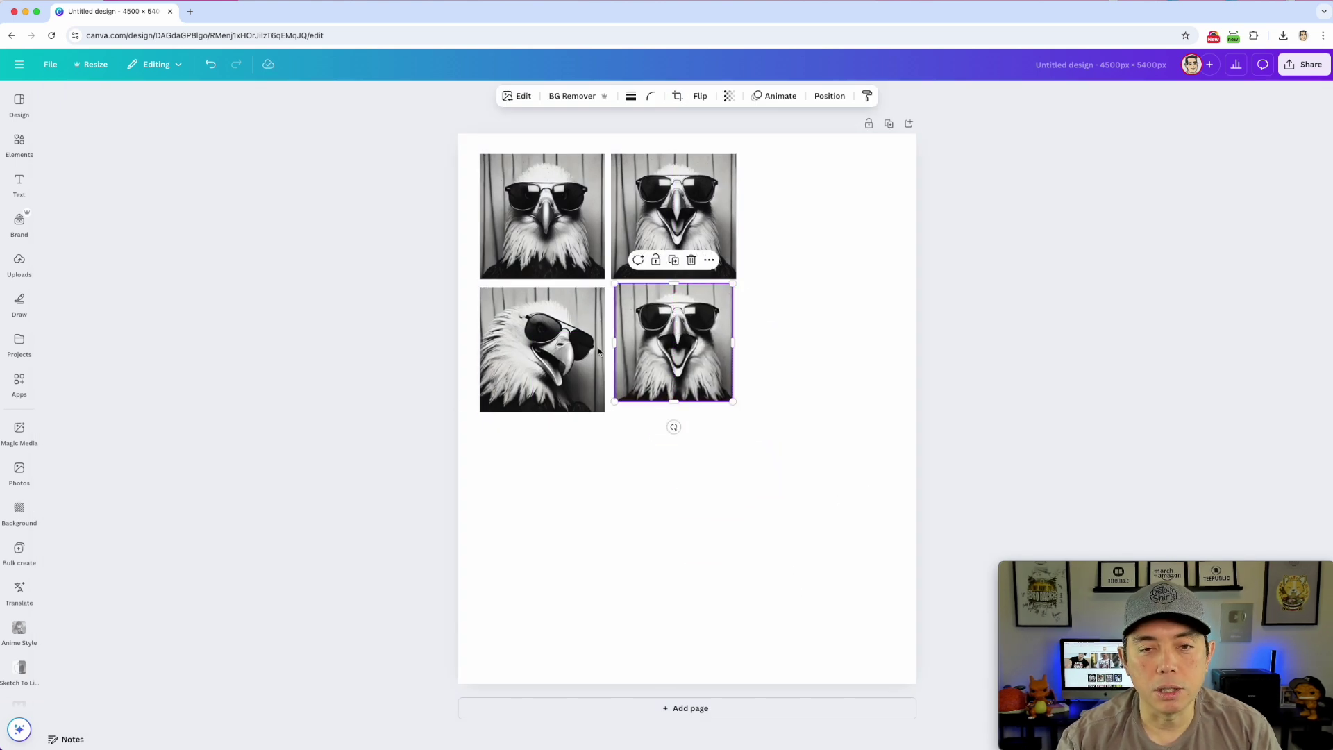
{"action": "left_click", "coordinate": [561, 347]}
{"action": "left_click_drag", "start_coordinate": [561, 347], "coordinate": [558, 342]}
{"action": "left_click", "coordinate": [664, 345]}
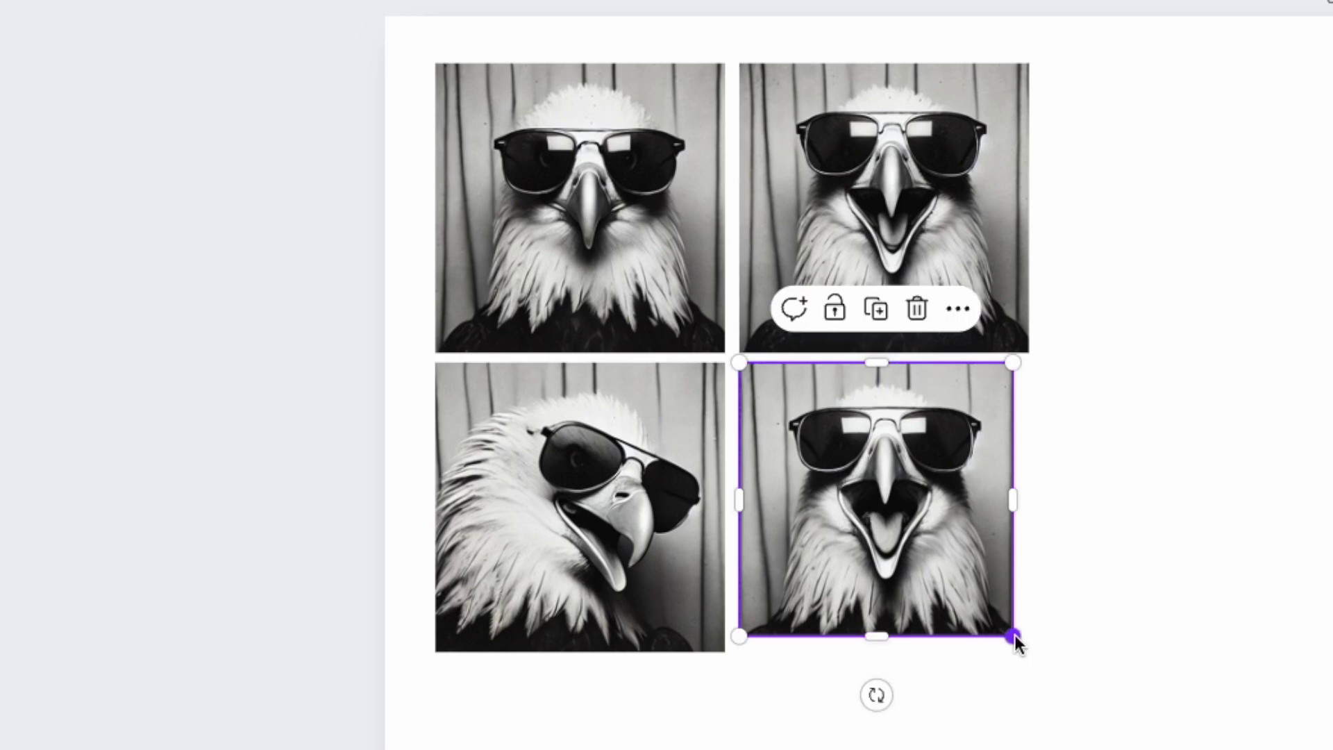
{"action": "left_click_drag", "start_coordinate": [1013, 640], "coordinate": [1031, 649]}
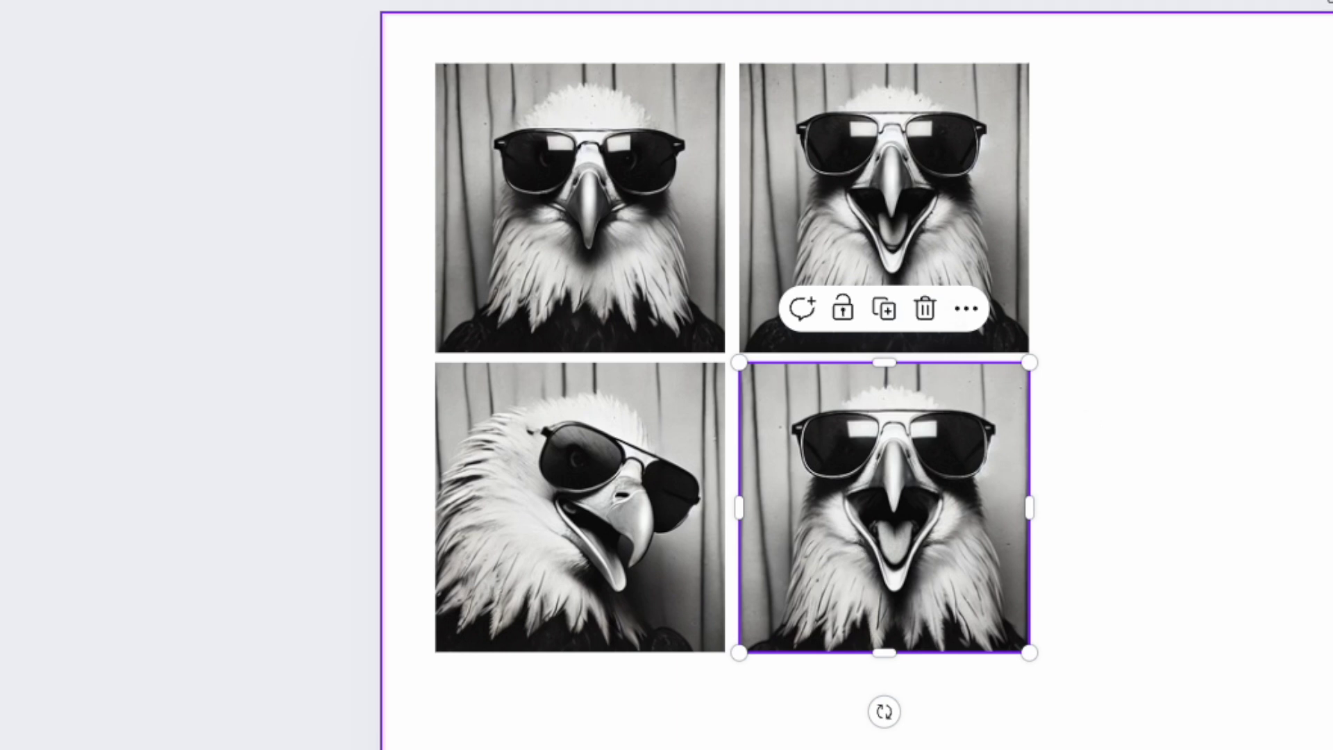
{"action": "key", "text": "Escape"}
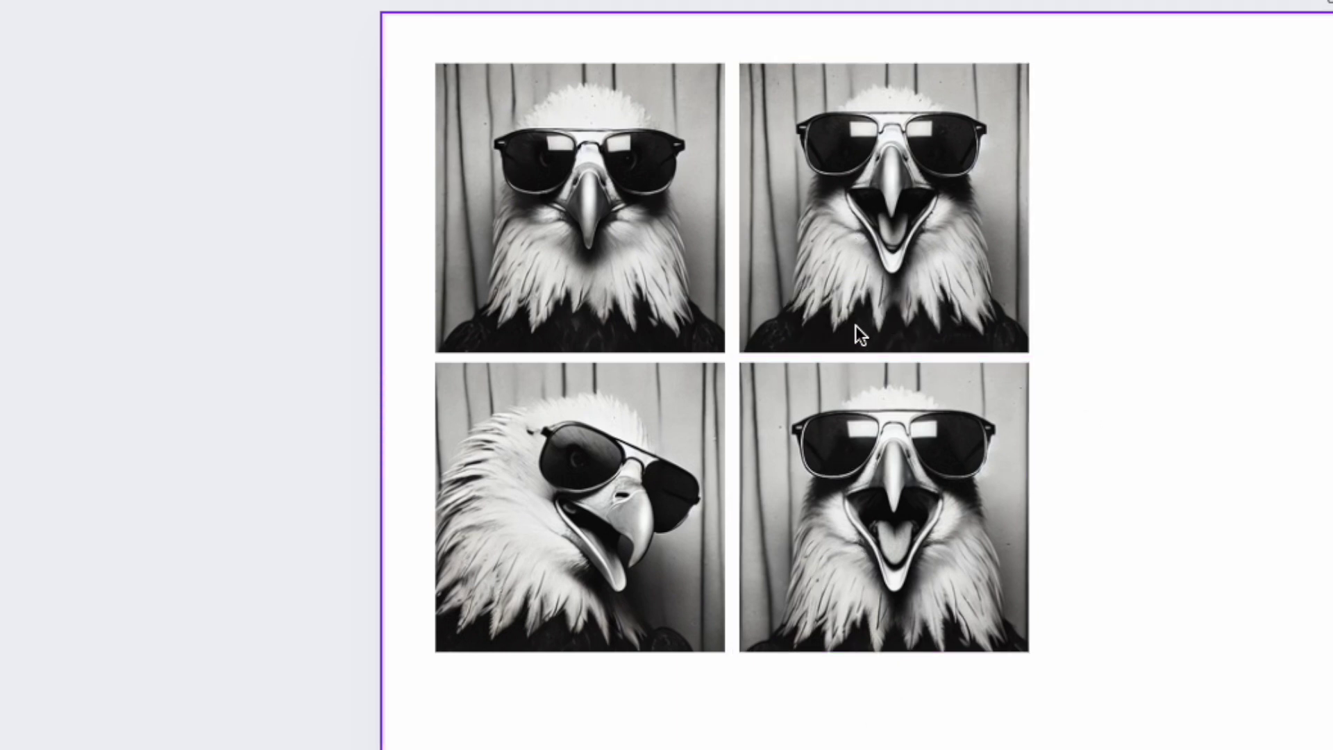
Shift the two lower panels down slightly together to even out the gaps in the grid
{"action": "left_click", "coordinate": [677, 375]}
{"action": "left_click", "coordinate": [815, 411], "text": "shift"}
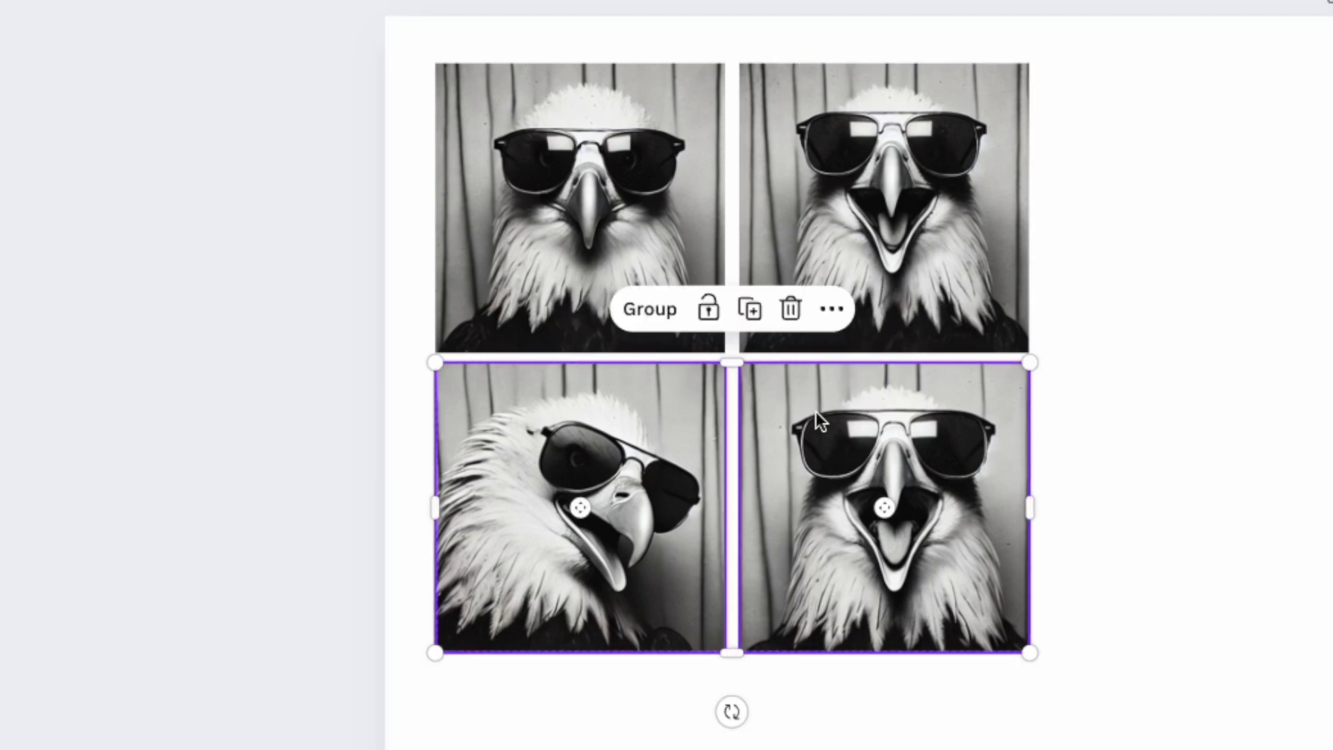
{"action": "key", "text": "Escape"}
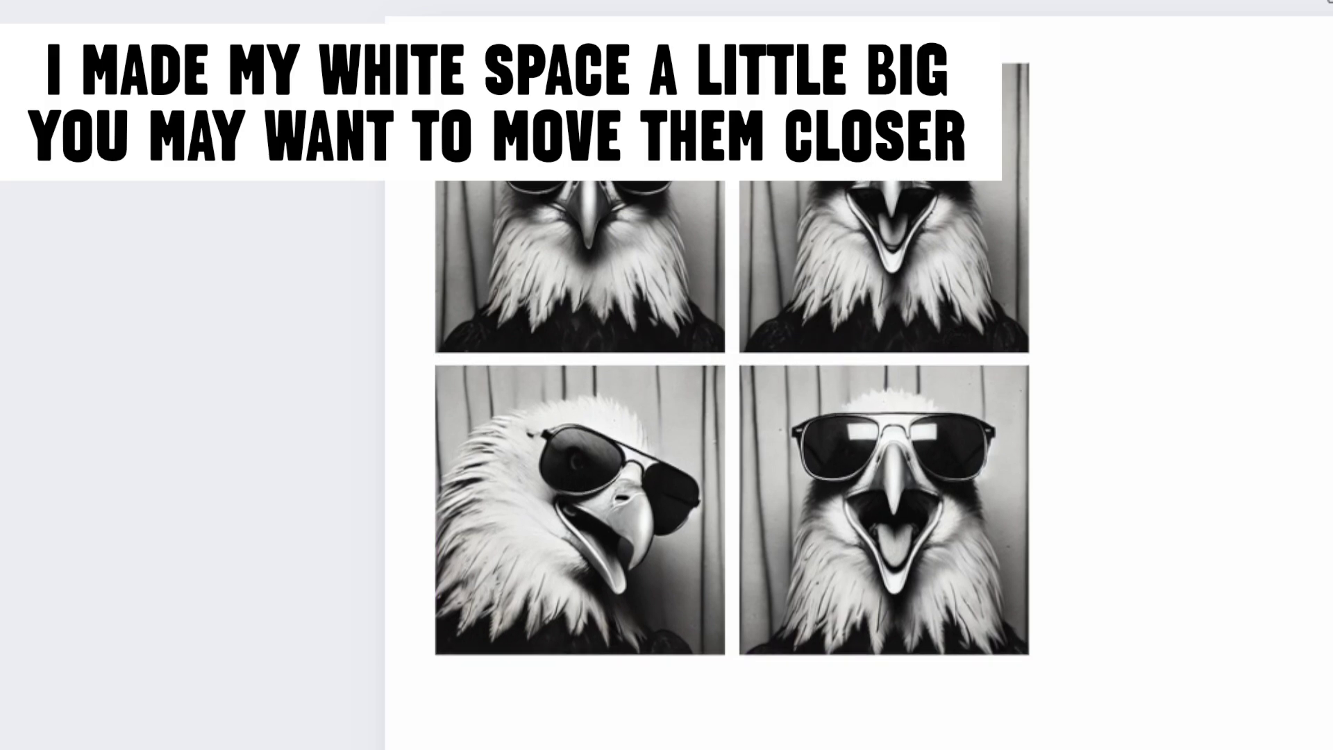
{"action": "key", "text": "ctrl+a"}
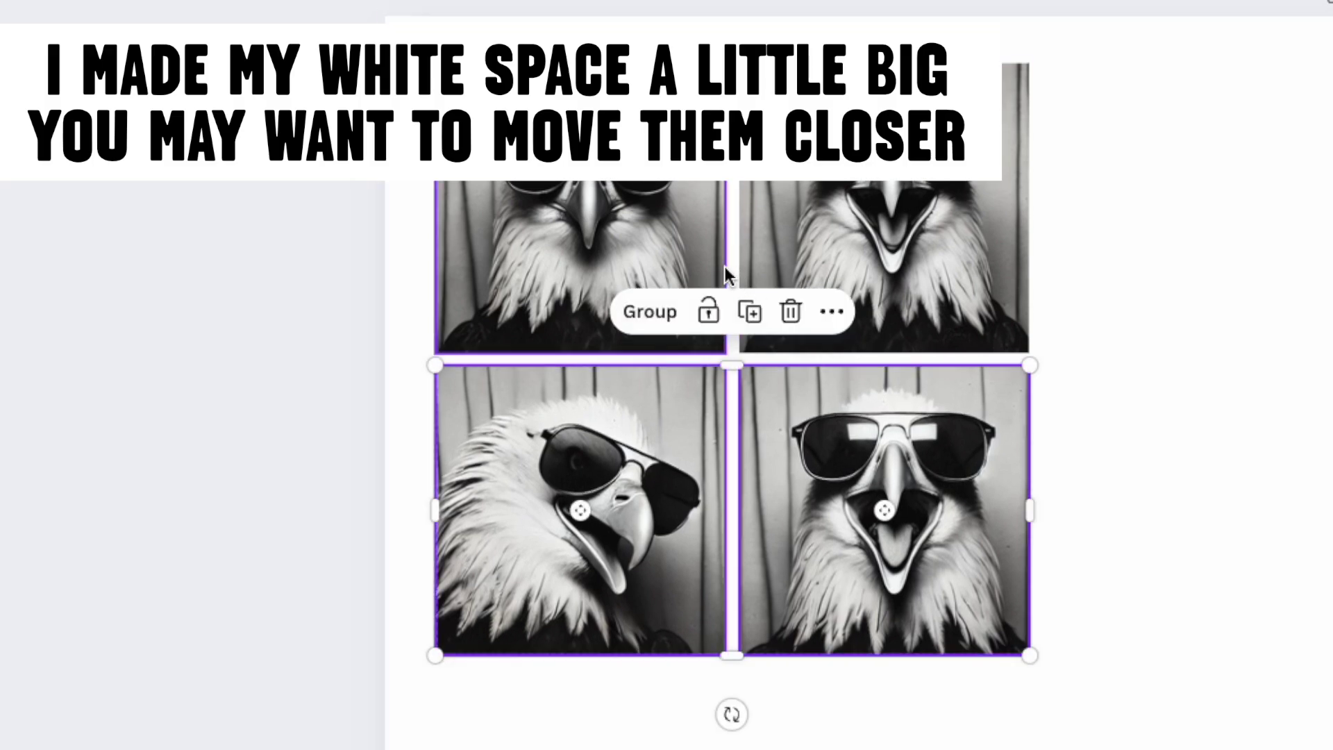
{"action": "key", "text": "Escape"}
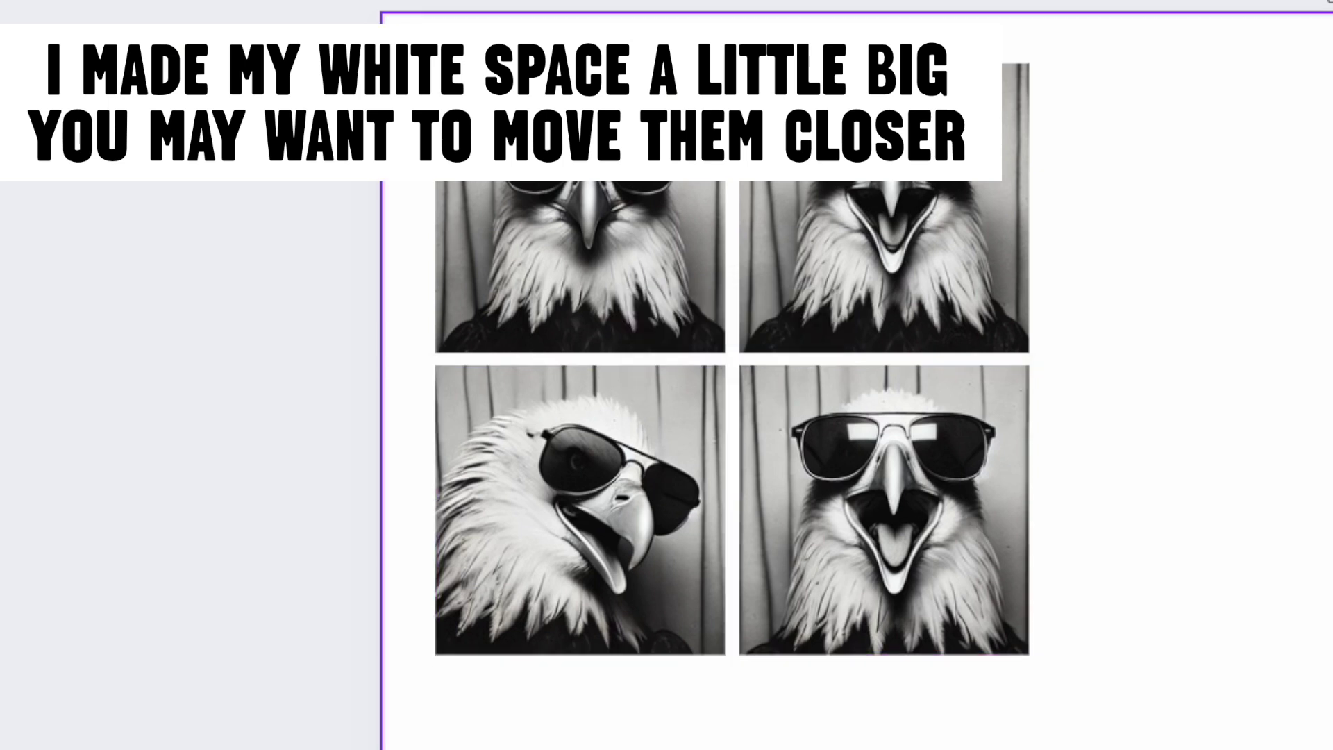
Enlarge all four panels together to nearly the full page width and centre them horizontally on the page
{"action": "left_click_drag", "start_coordinate": [1208, 744], "coordinate": [378, 32]}
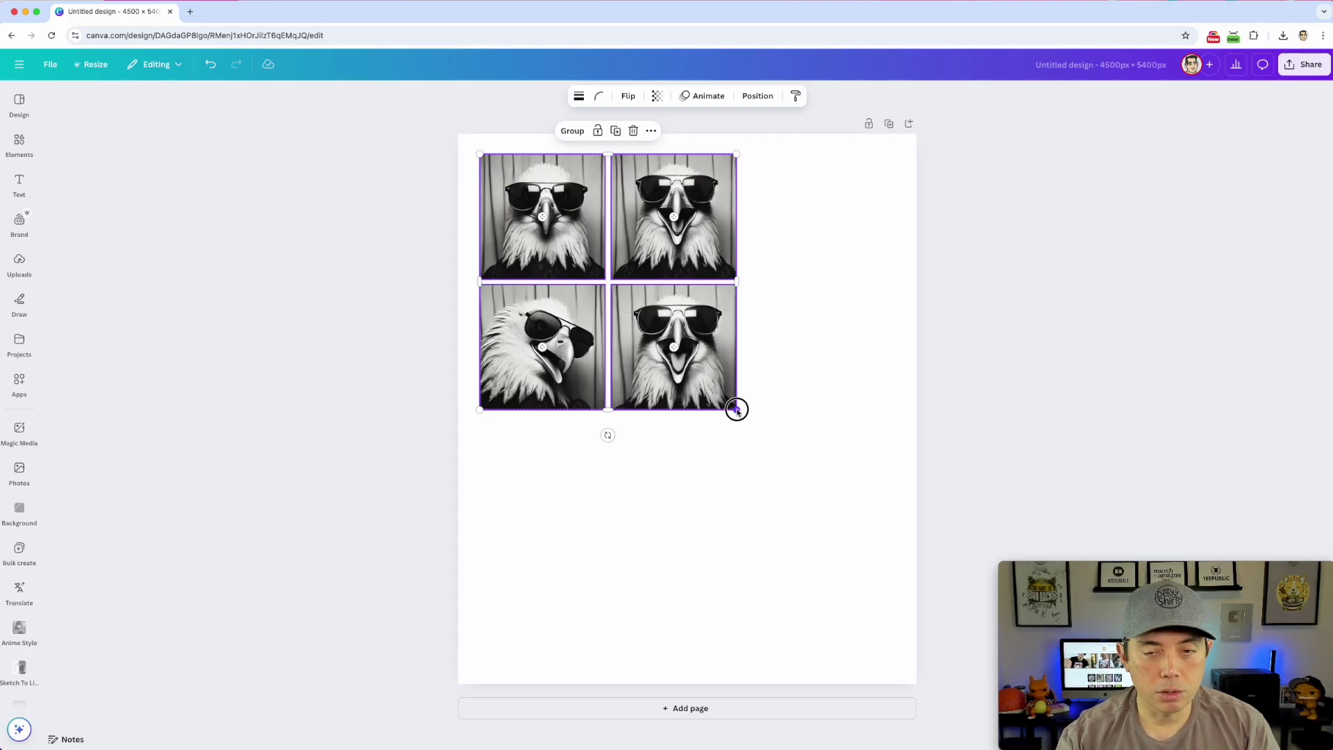
{"action": "left_click_drag", "start_coordinate": [737, 408], "coordinate": [865, 596]}
{"action": "left_click_drag", "start_coordinate": [792, 450], "coordinate": [791, 450]}
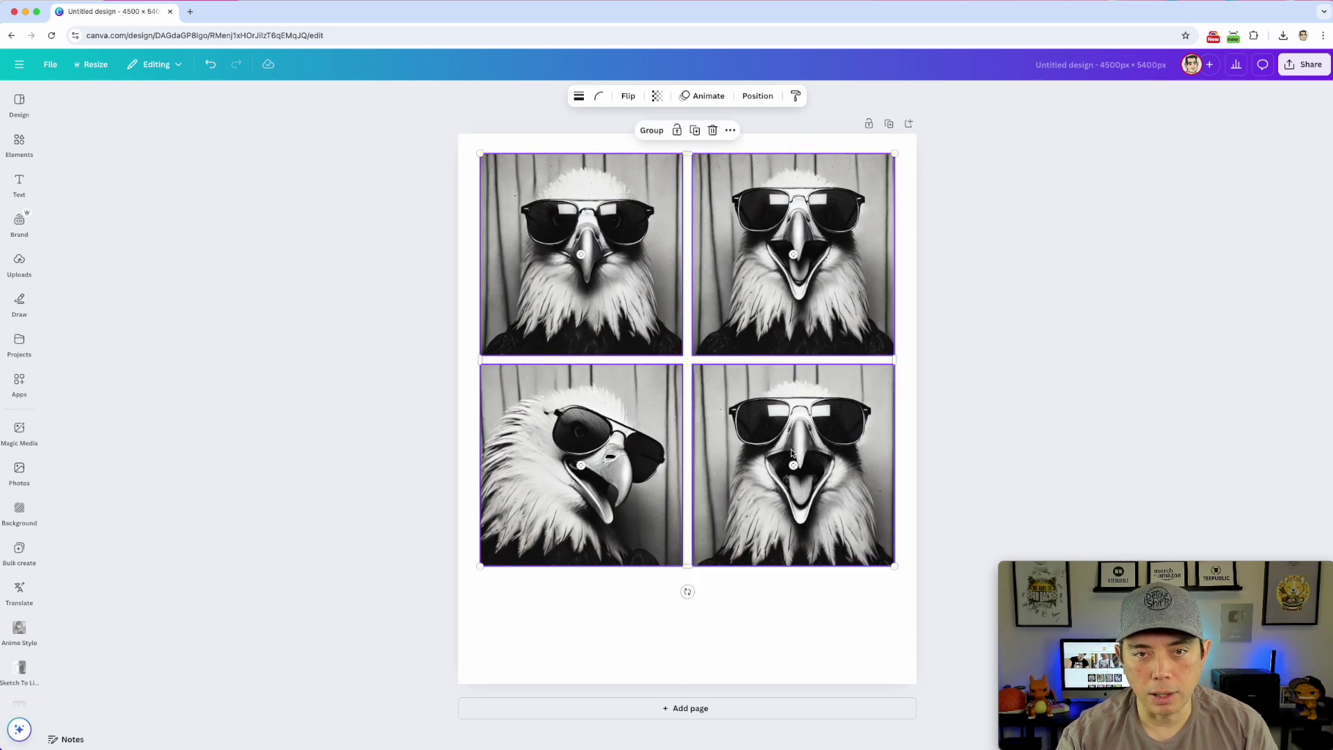
{"action": "left_click", "coordinate": [957, 280]}
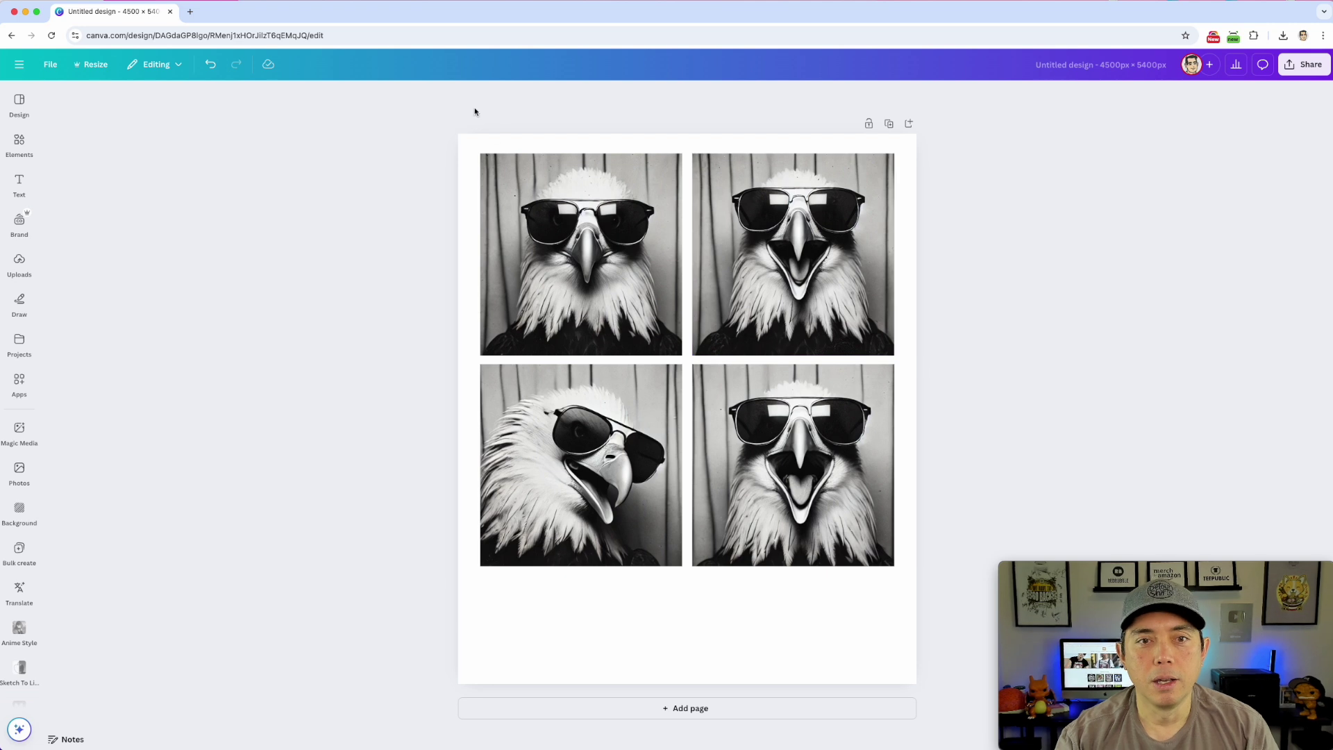
Set the page background colour to black
{"action": "left_click", "coordinate": [469, 151]}
{"action": "left_click", "coordinate": [608, 95]}
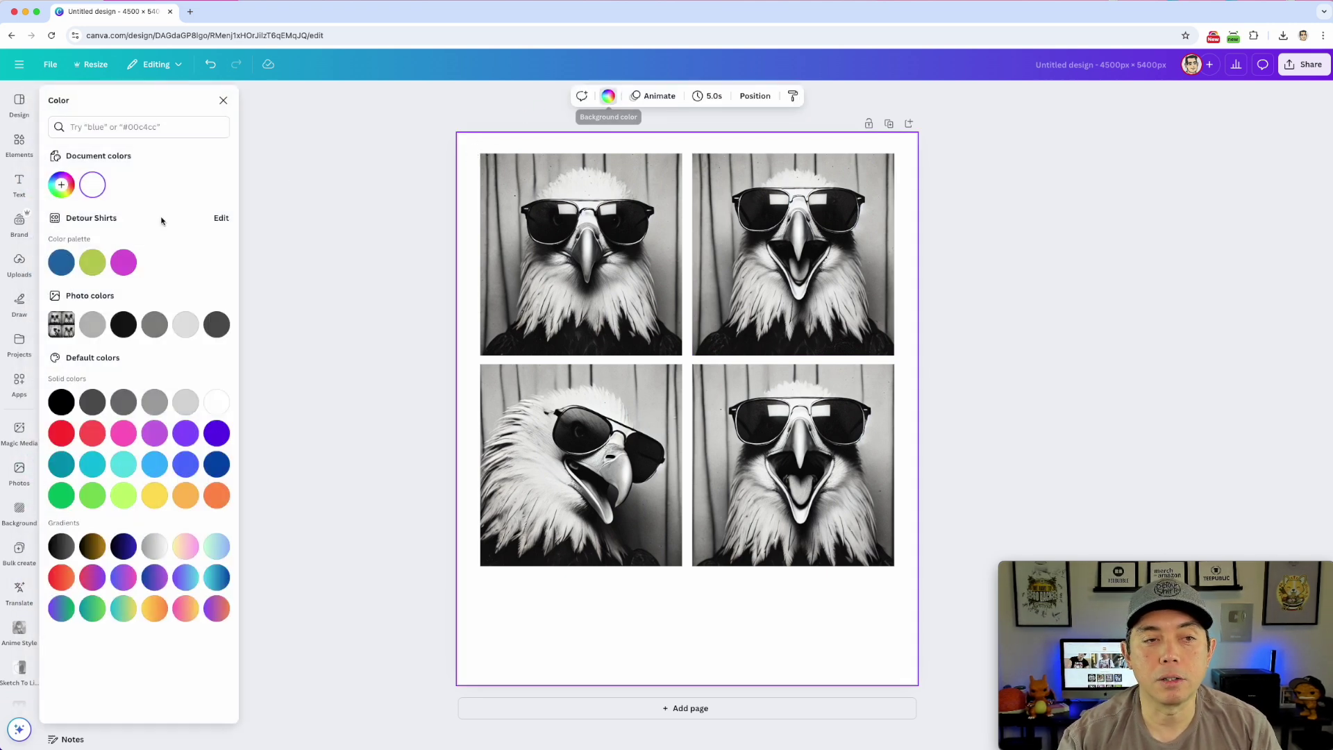
{"action": "left_click", "coordinate": [54, 408]}
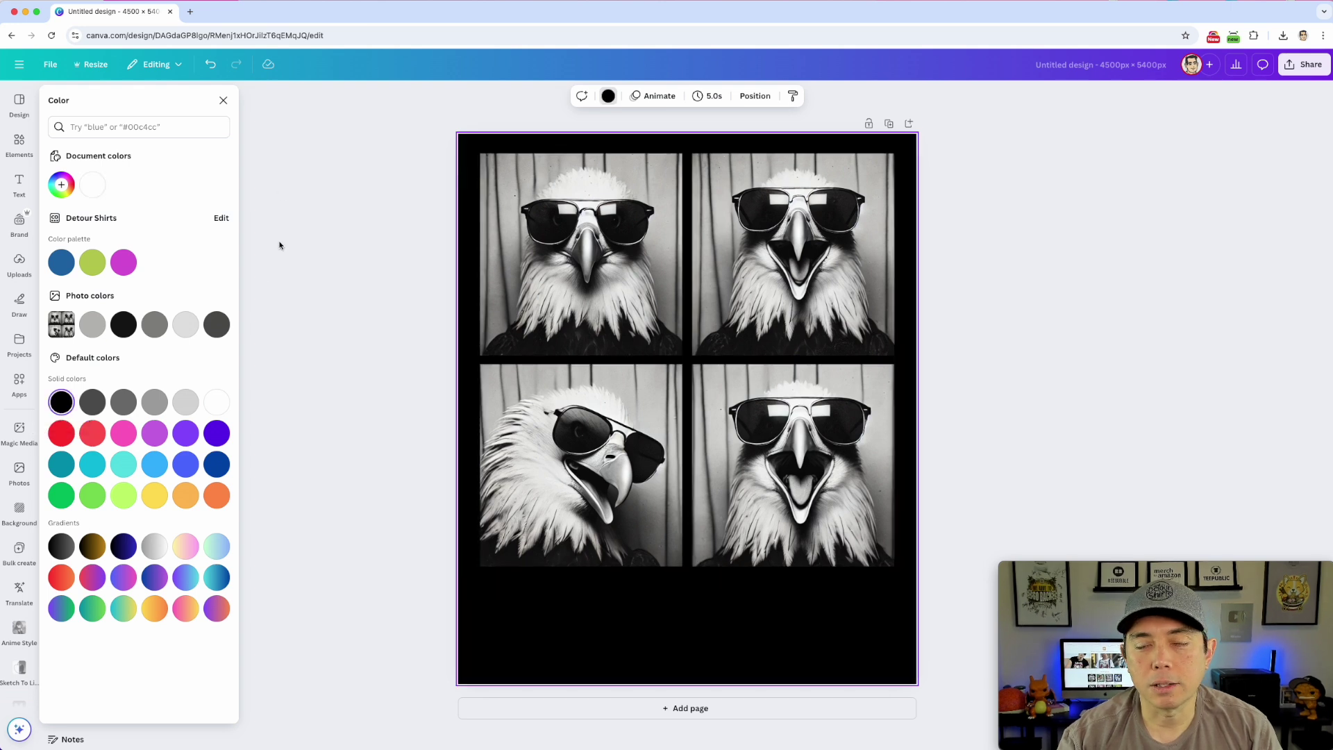
{"action": "left_click", "coordinate": [318, 202]}
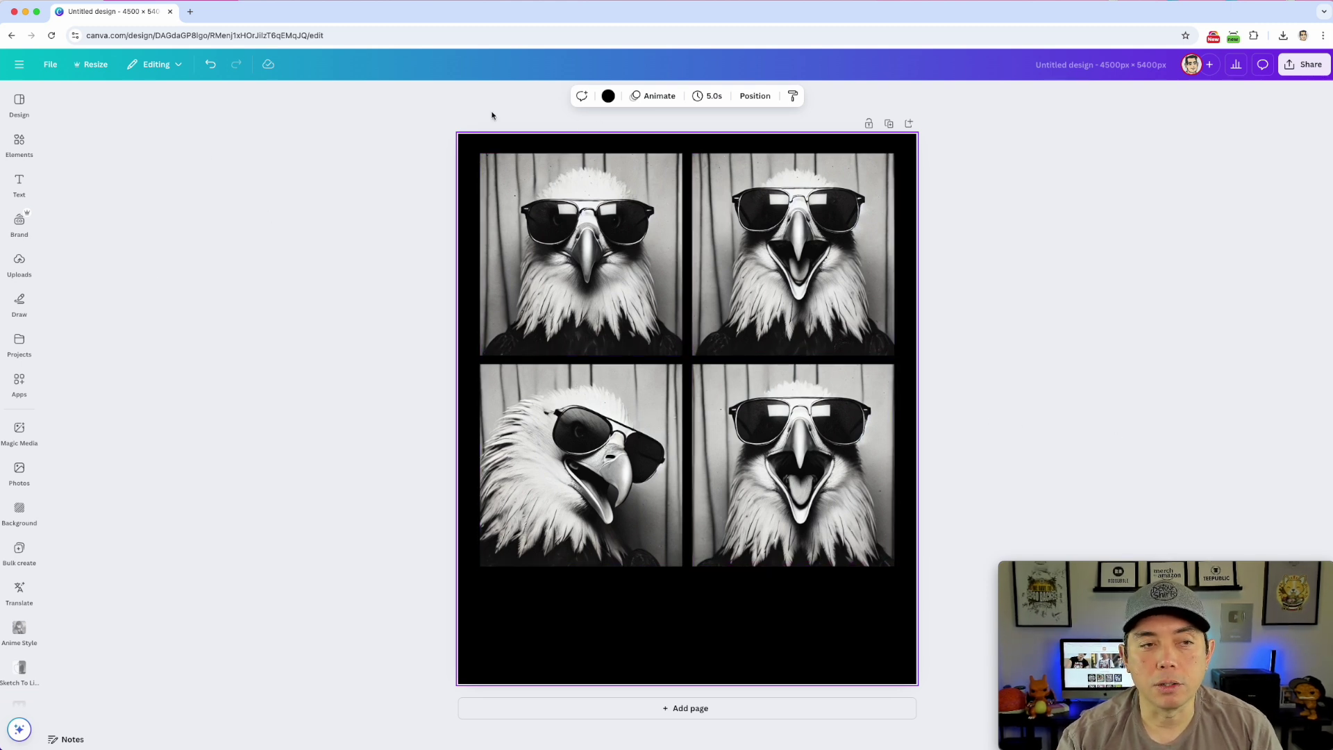
Add a square shape, colour it white and place it over the upper-left corner of the panel grid
{"action": "left_click", "coordinate": [19, 145]}
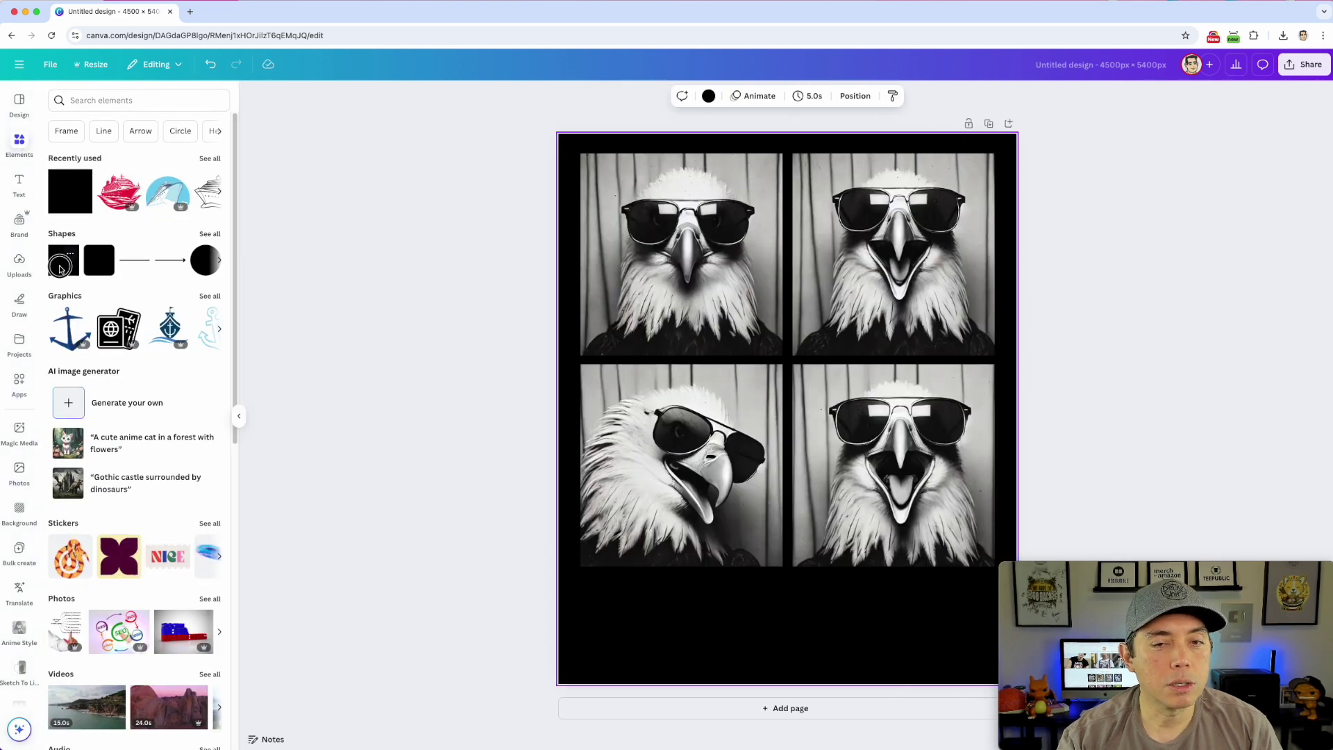
{"action": "left_click", "coordinate": [103, 272]}
{"action": "left_click", "coordinate": [543, 97]}
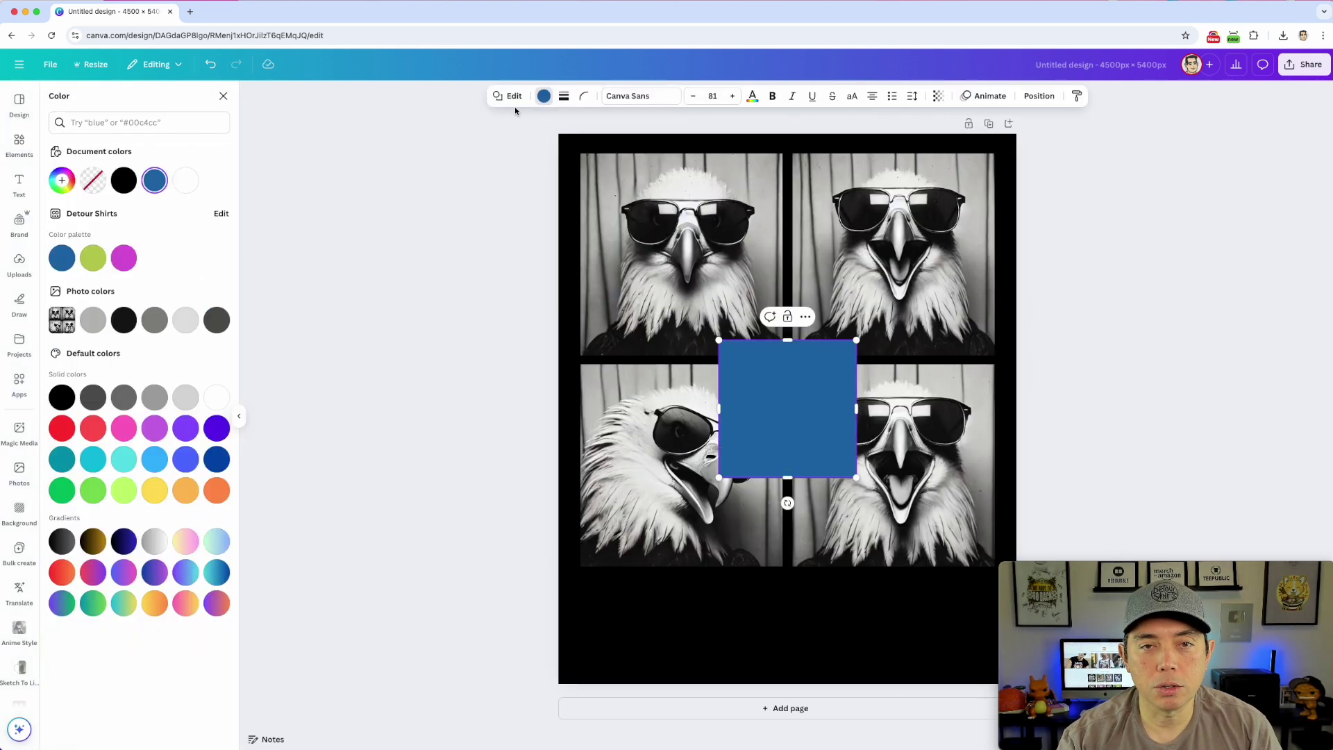
{"action": "left_click", "coordinate": [185, 181]}
{"action": "left_click_drag", "start_coordinate": [795, 378], "coordinate": [645, 183]}
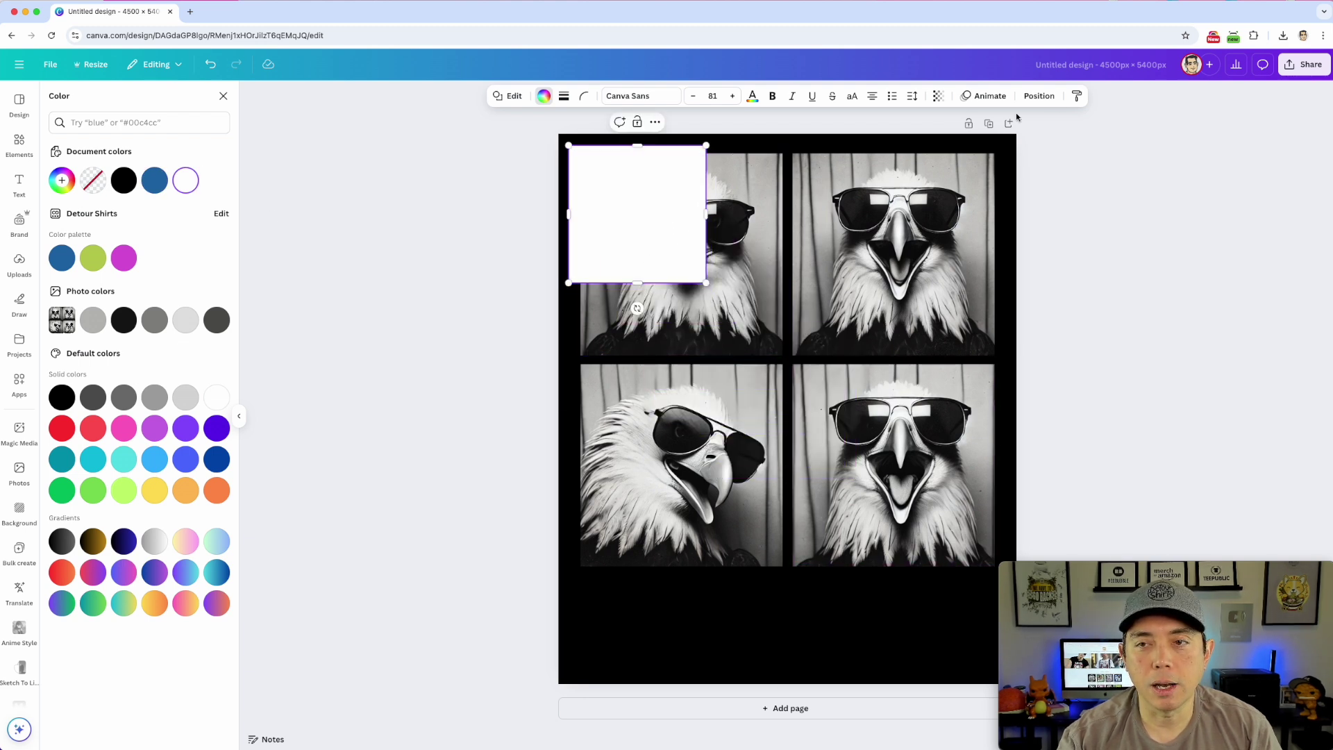
Send the white square to the back and enlarge it to frame all four panels with a white border
{"action": "left_click", "coordinate": [1039, 96]}
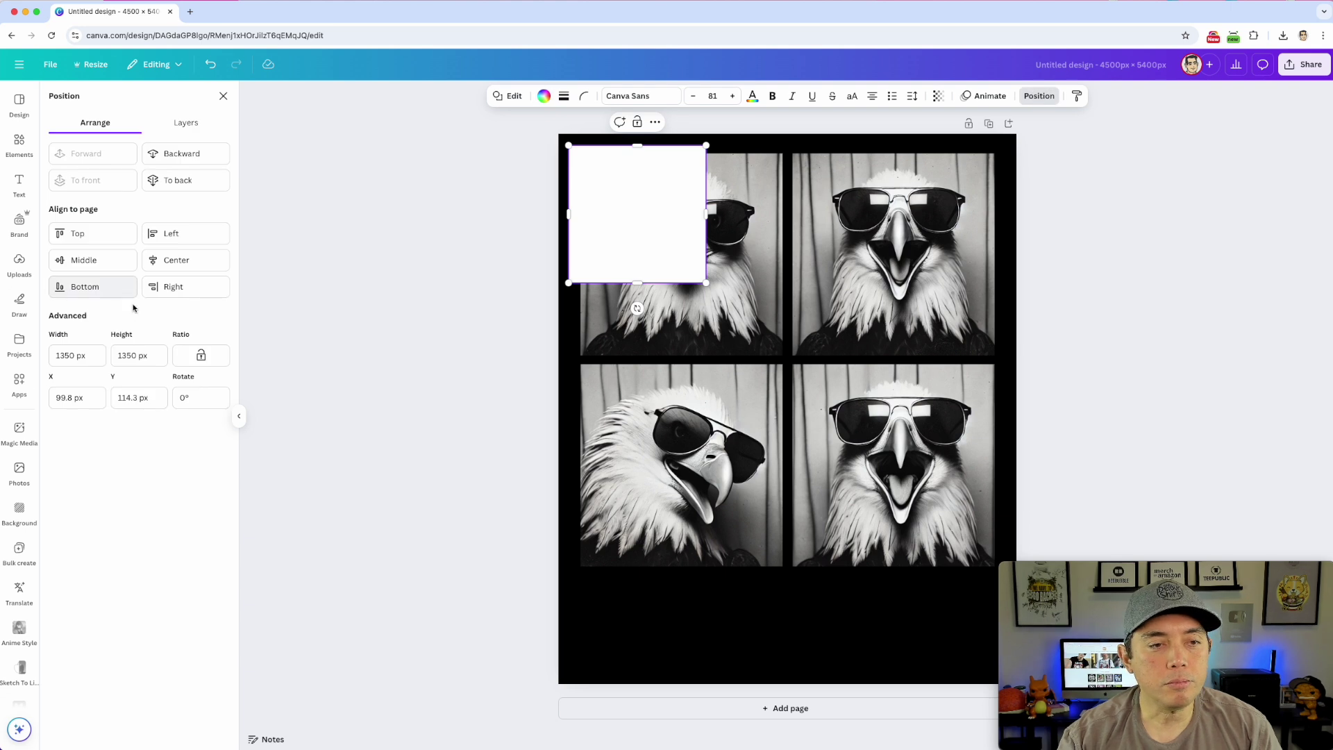
{"action": "left_click", "coordinate": [170, 180]}
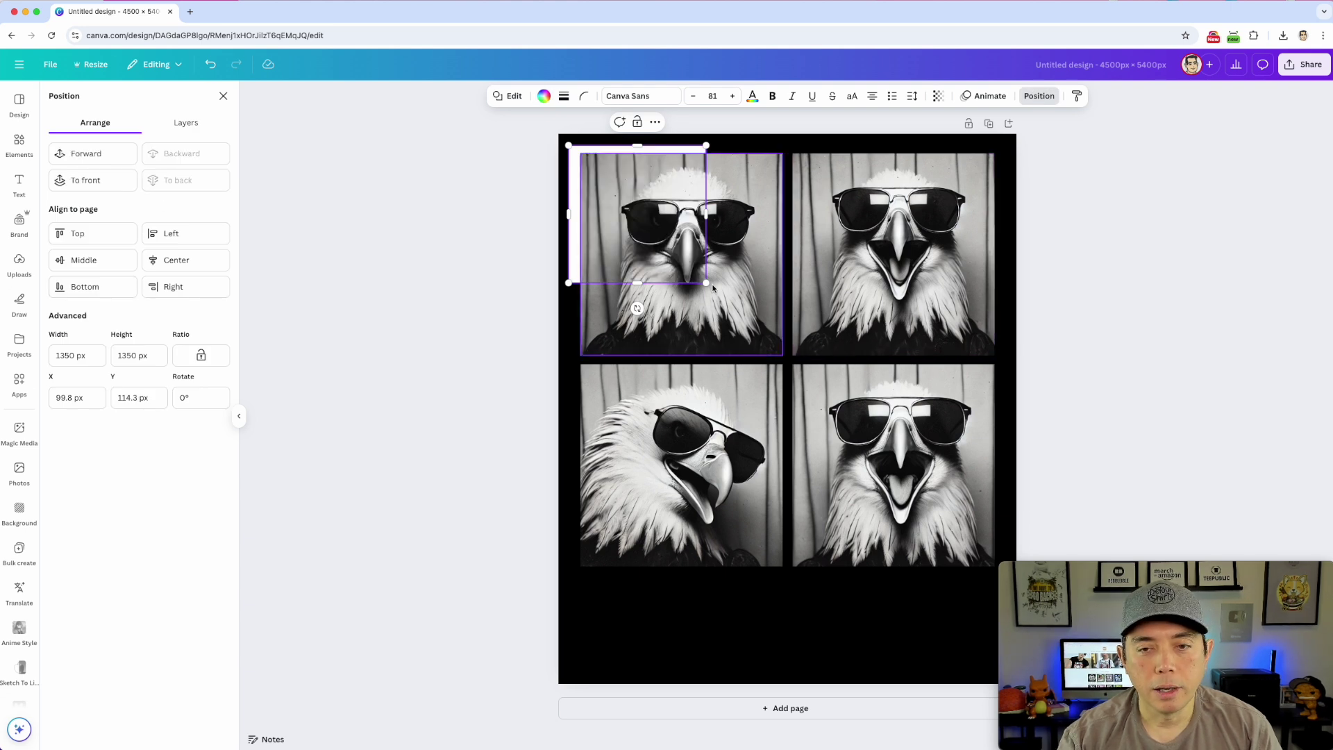
{"action": "left_click_drag", "start_coordinate": [707, 284], "coordinate": [1000, 572]}
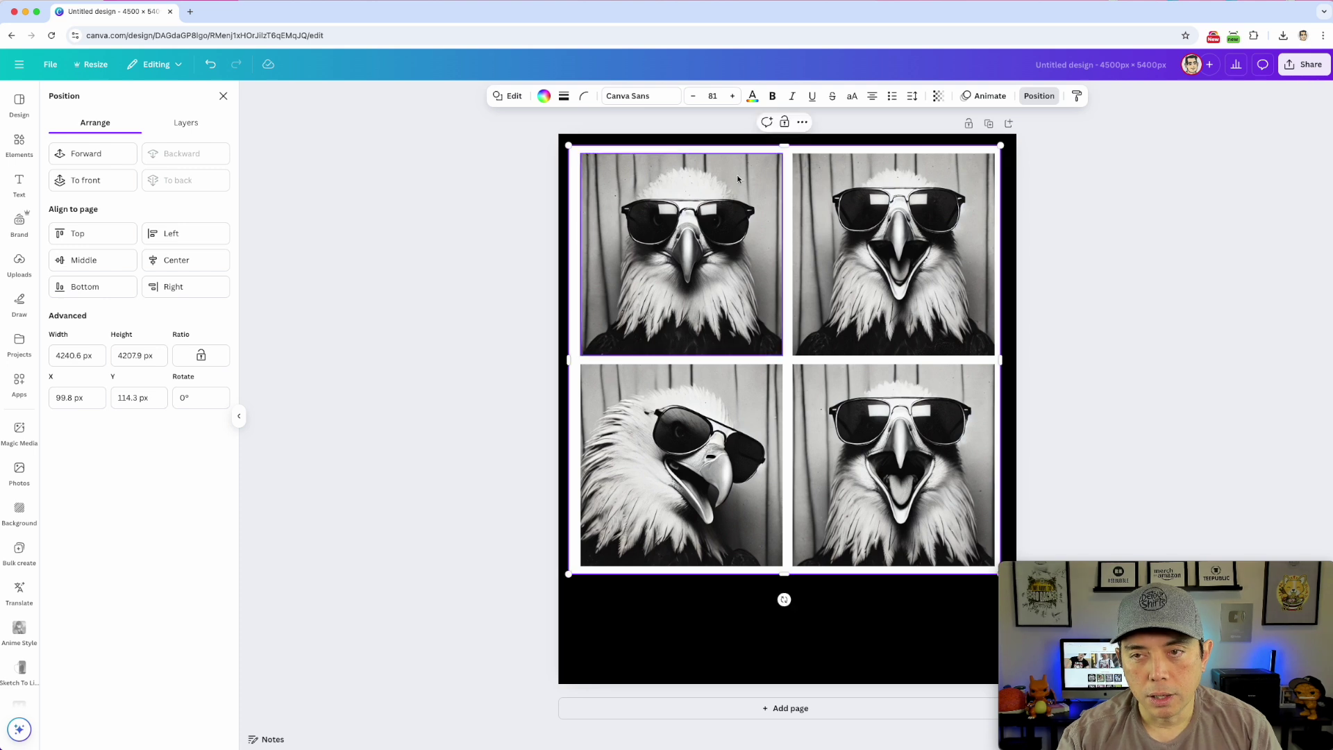
{"action": "left_click_drag", "start_coordinate": [569, 147], "coordinate": [564, 142]}
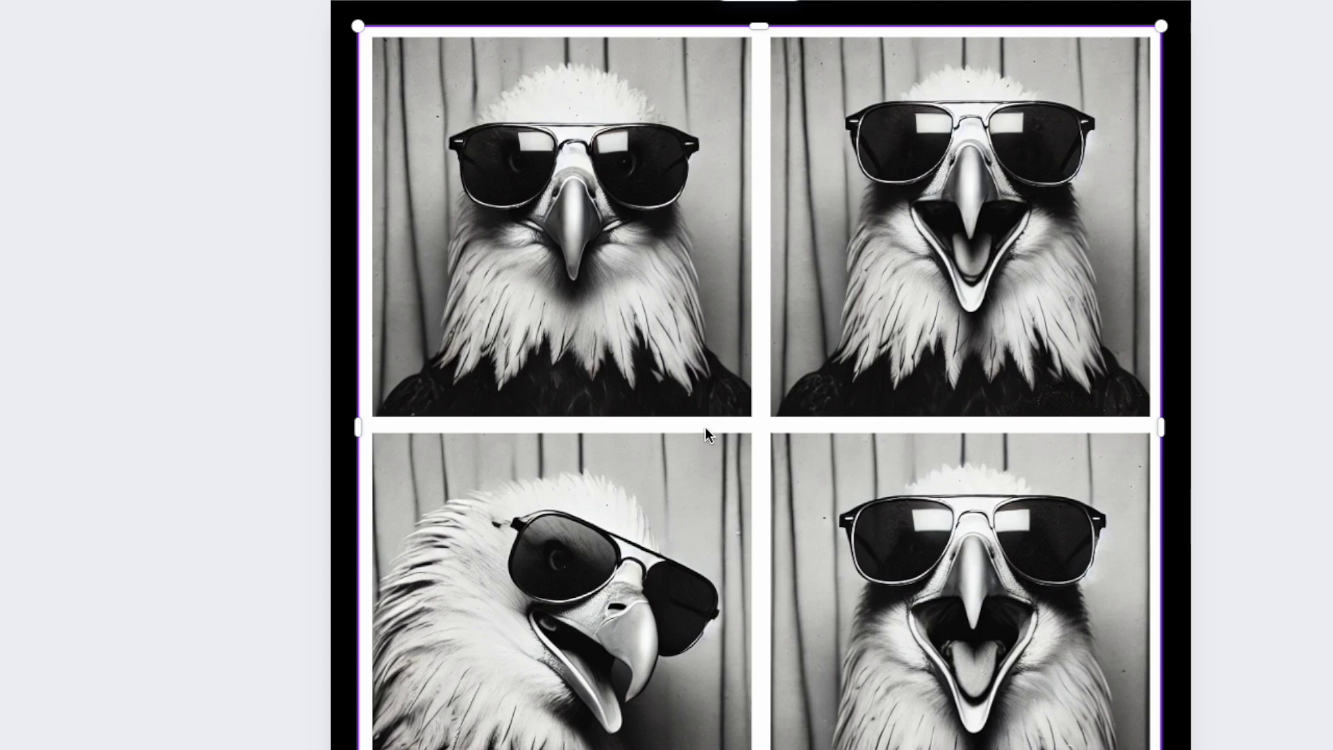
Nudge the two lower eagle panels down very slightly together to fine-tune the middle gap
{"action": "left_click", "coordinate": [891, 506]}
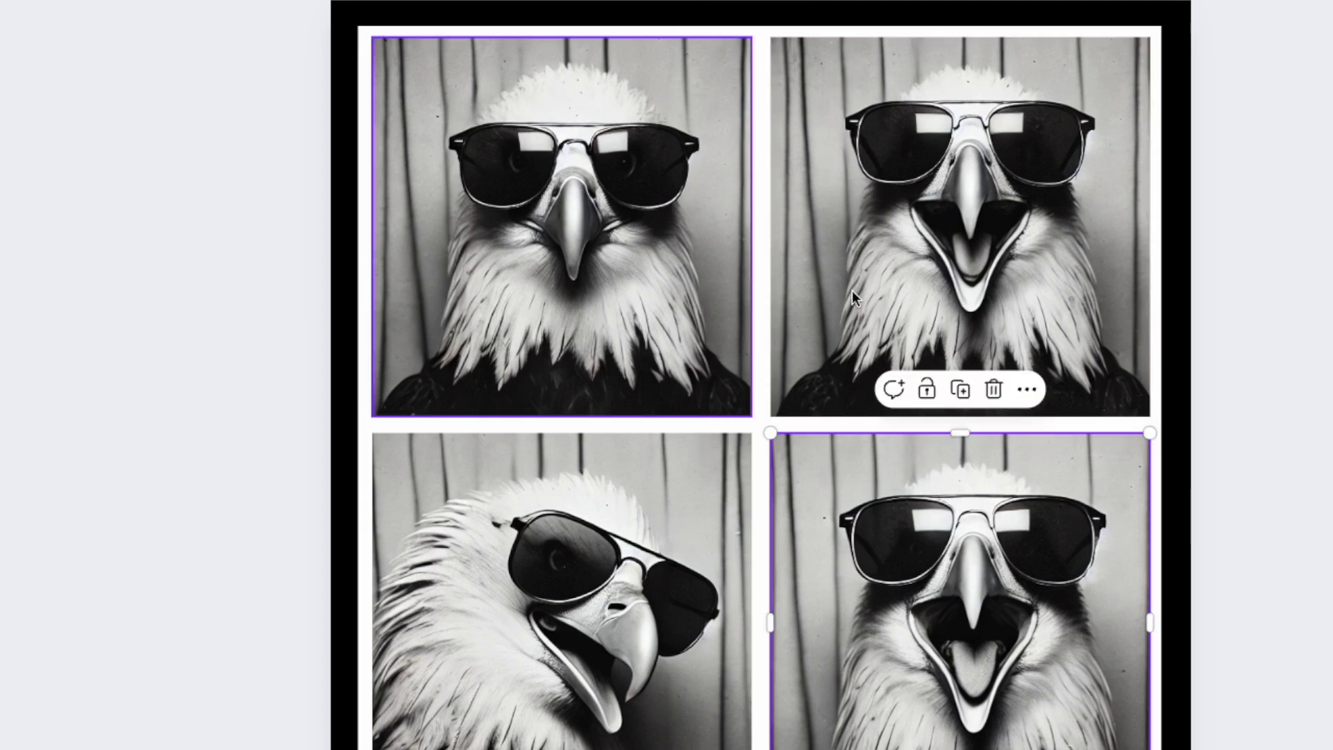
{"action": "left_click", "coordinate": [694, 484]}
{"action": "left_click", "coordinate": [919, 506], "text": "shift"}
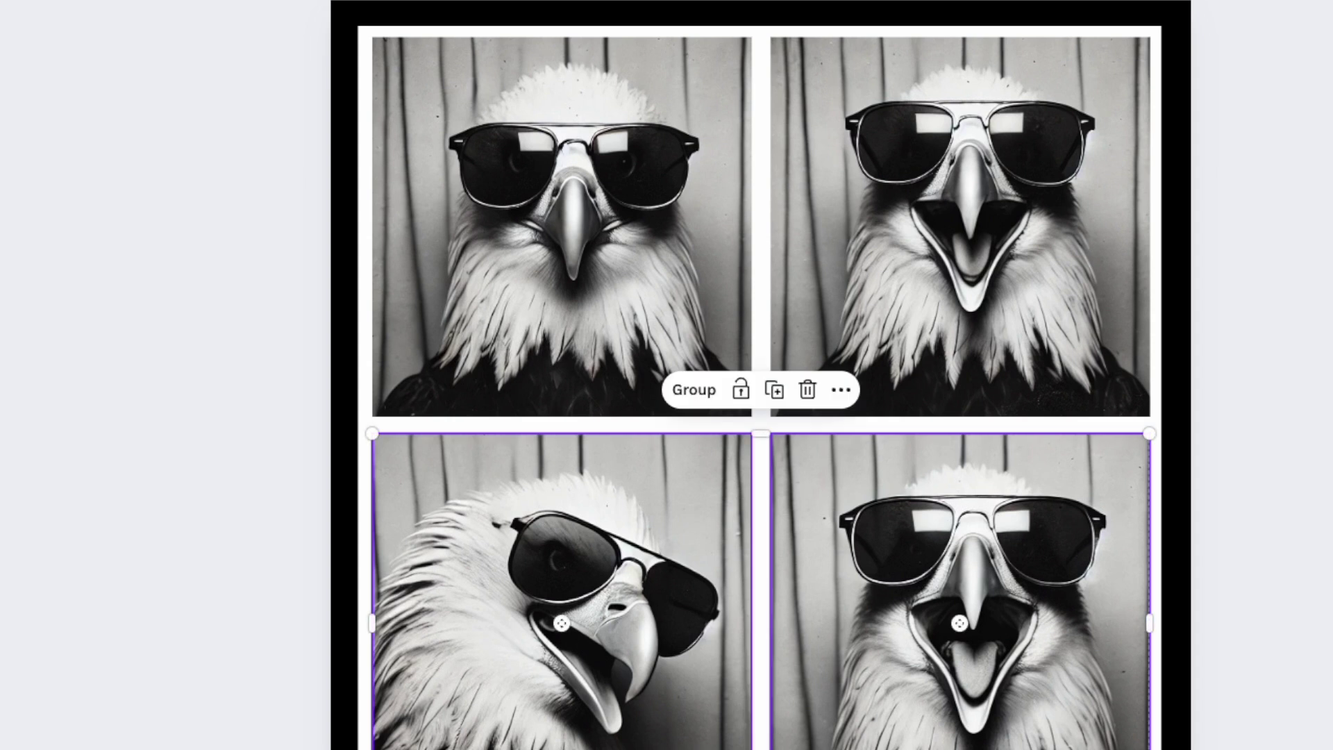
{"action": "key", "text": "Escape"}
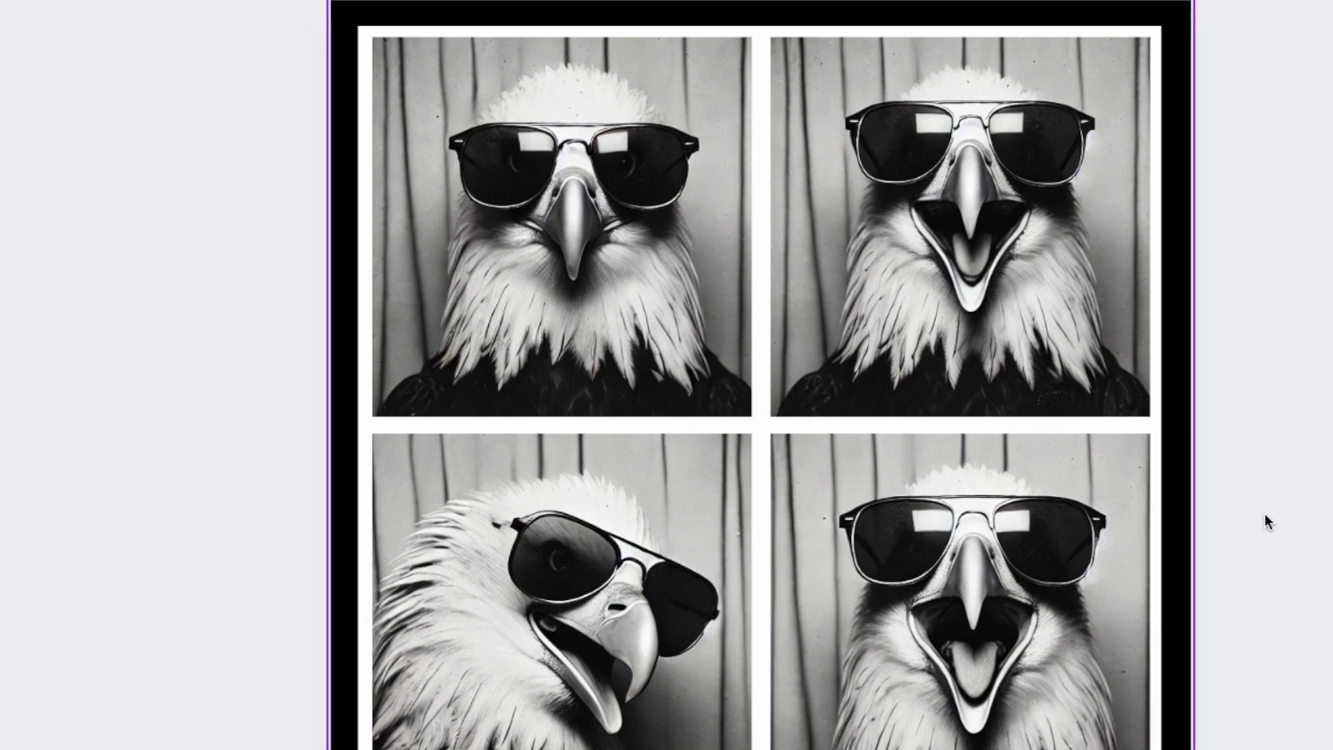
Enlarge the white backing square to about 4268 × 4268 px to even out the border around the panels
{"action": "left_click", "coordinate": [1157, 34]}
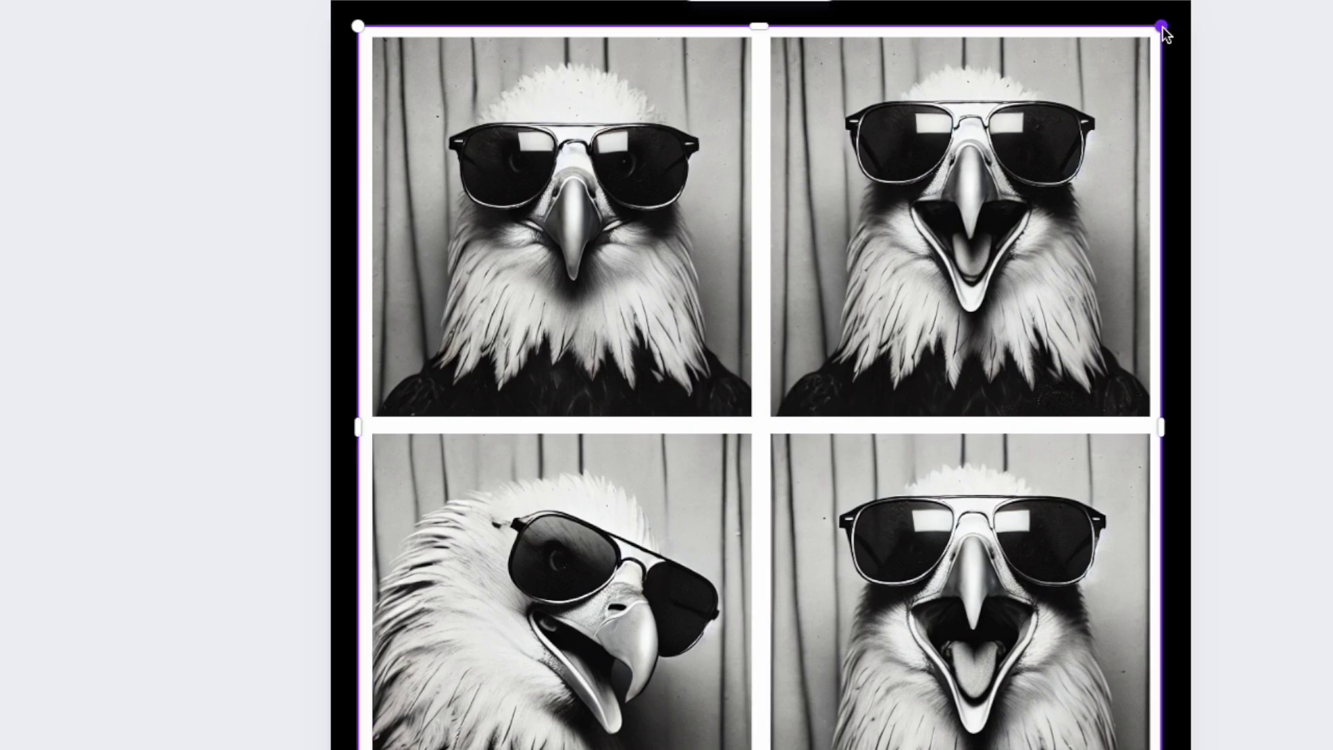
{"action": "left_click_drag", "start_coordinate": [1163, 29], "coordinate": [1171, 25]}
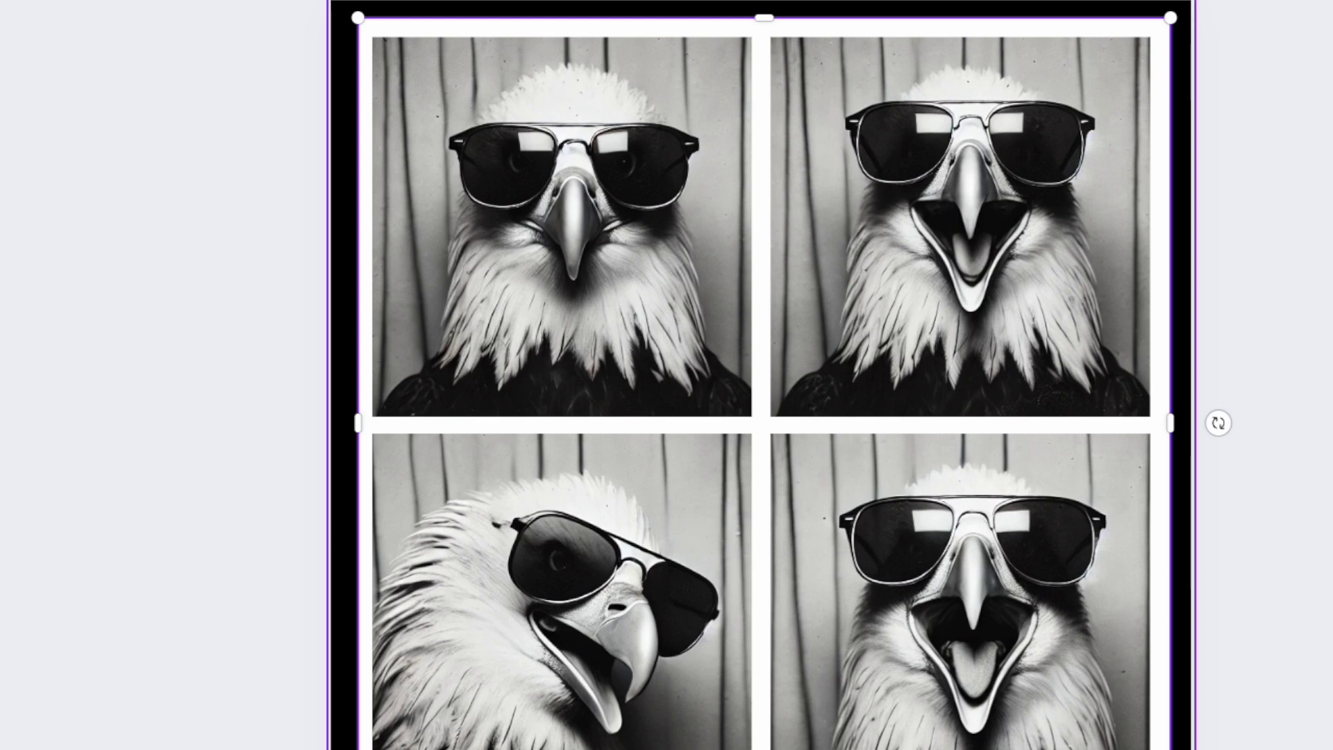
{"action": "key", "text": "Escape"}
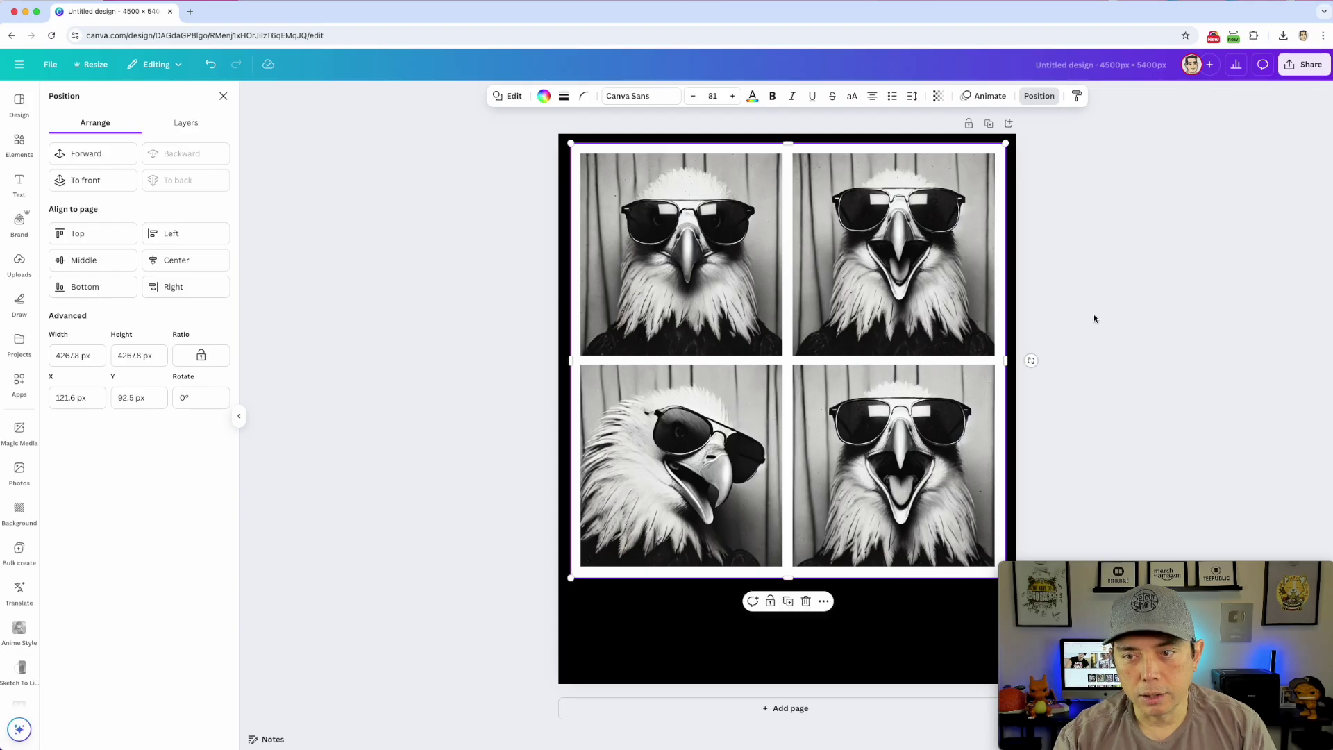
{"action": "key", "text": "Escape"}
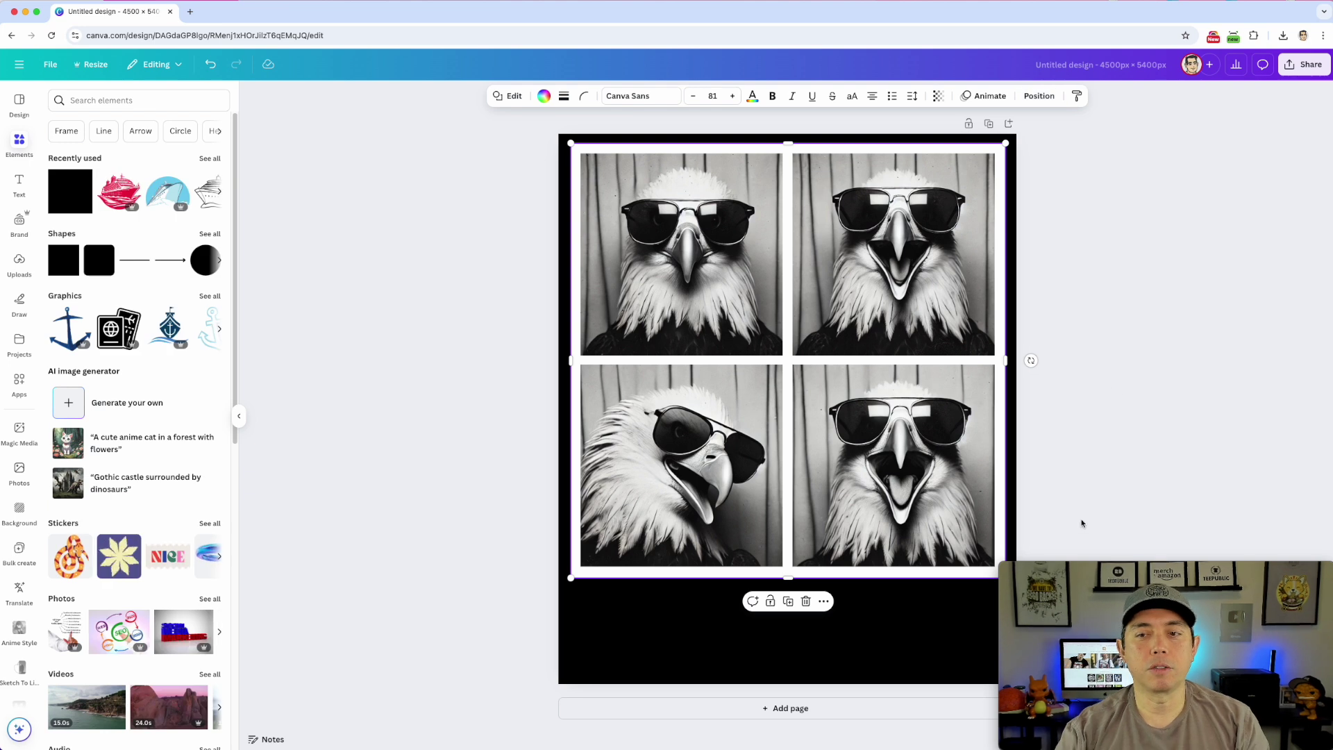
{"action": "left_click", "coordinate": [1139, 317]}
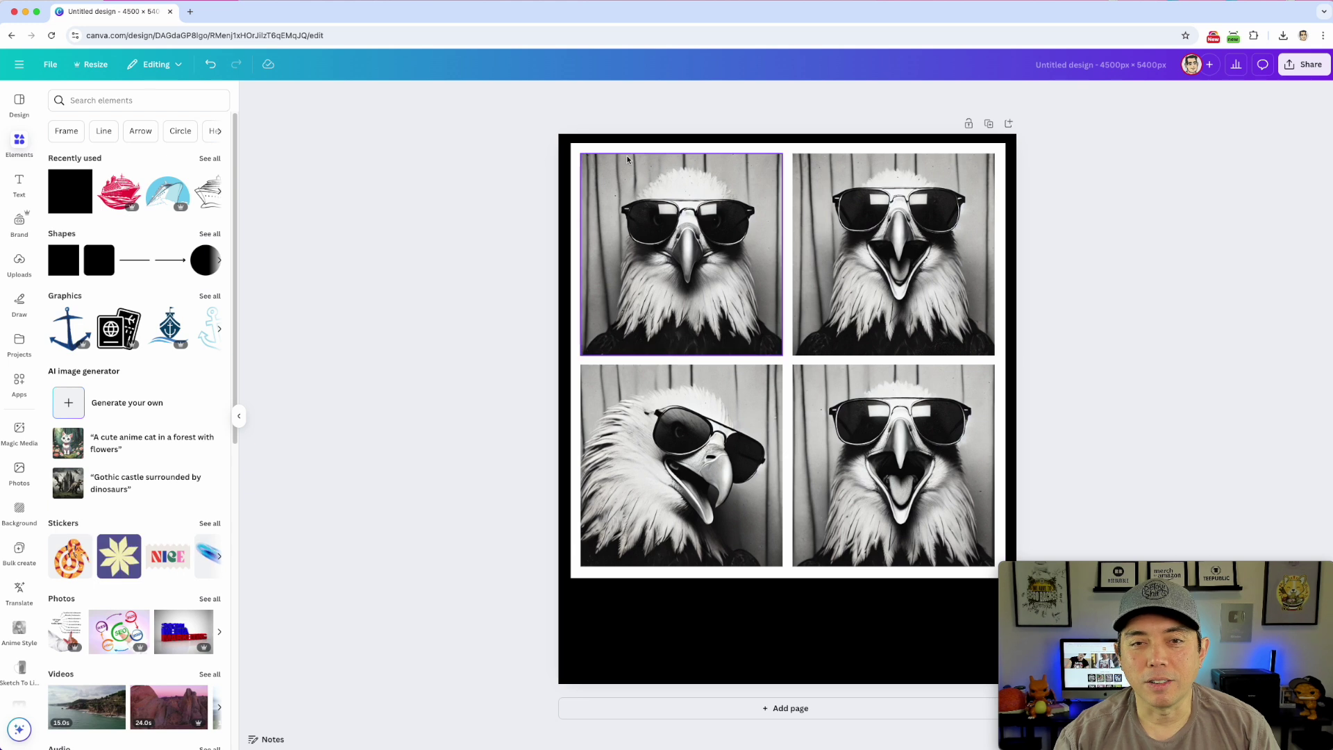
Group the four eagle panels with the white backing square and nudge the group slightly to fine-tune its position
{"action": "left_click_drag", "start_coordinate": [520, 122], "coordinate": [1028, 585]}
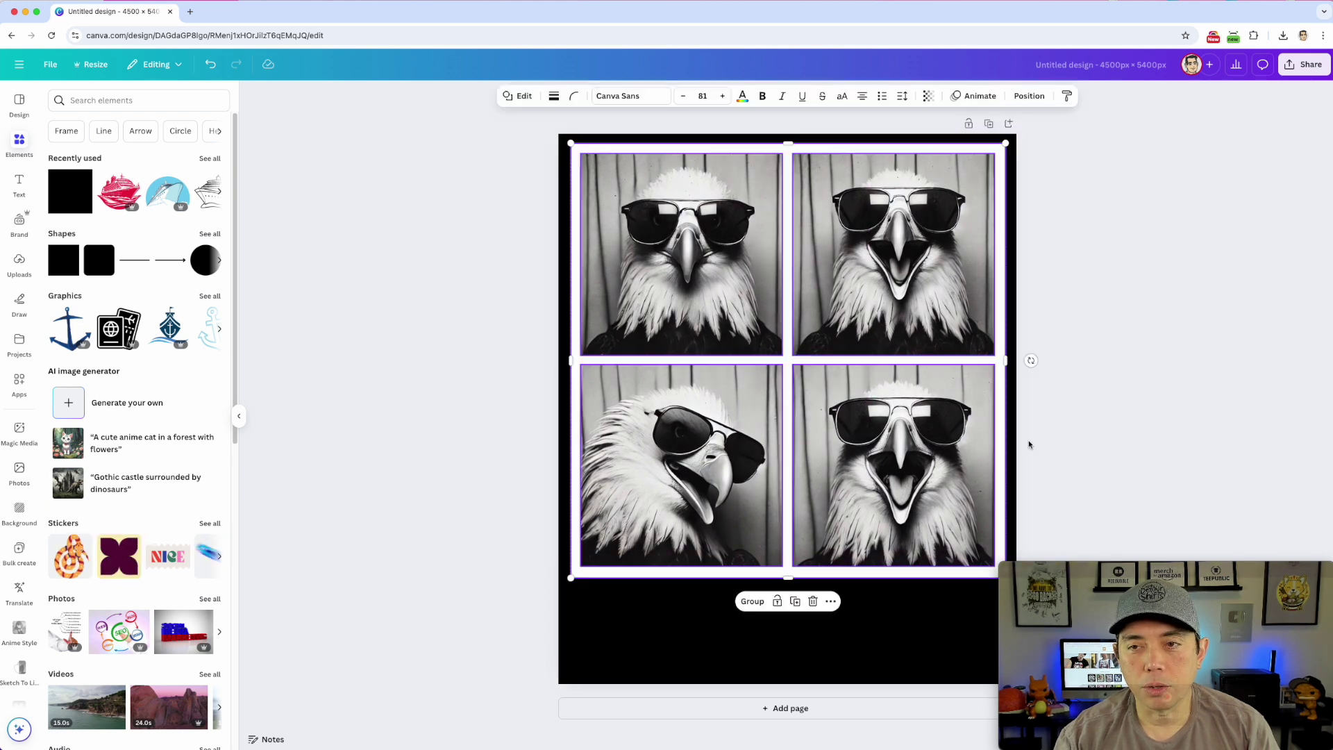
{"action": "key", "text": "super+g"}
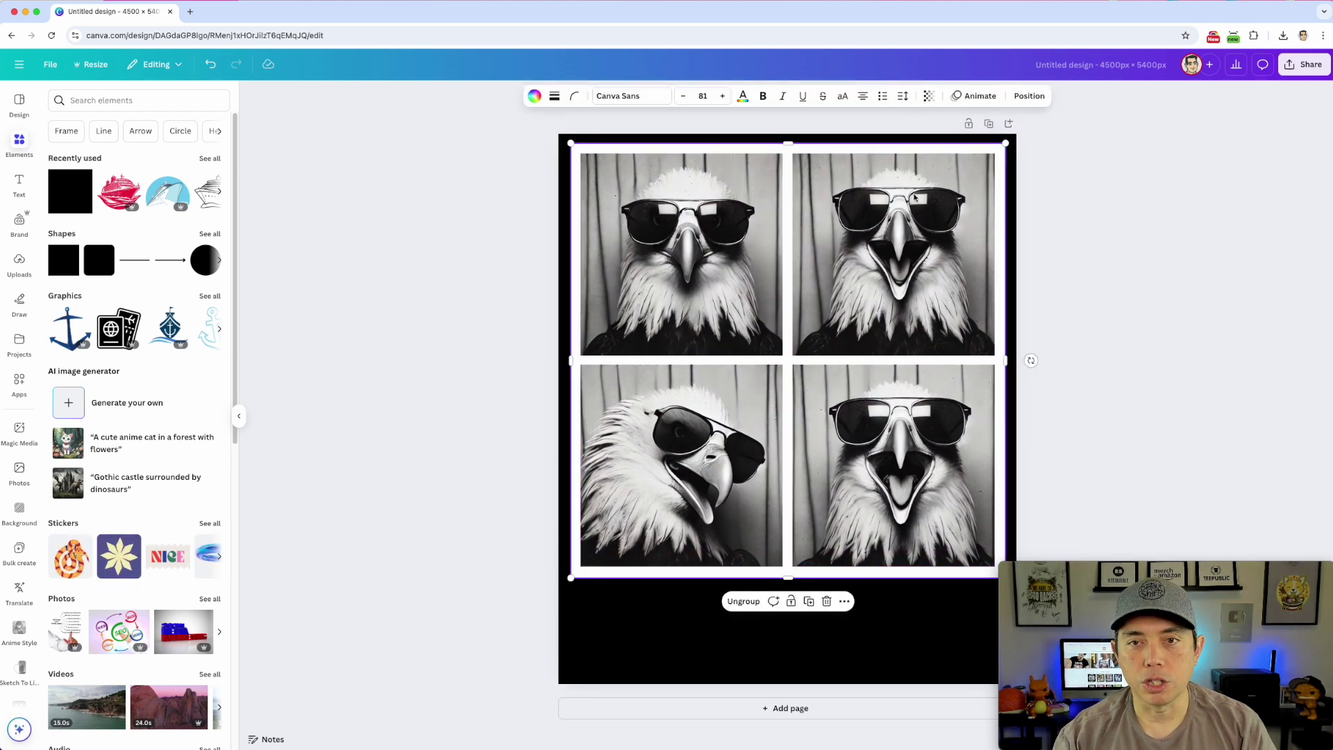
{"action": "left_click_drag", "start_coordinate": [877, 207], "coordinate": [874, 203]}
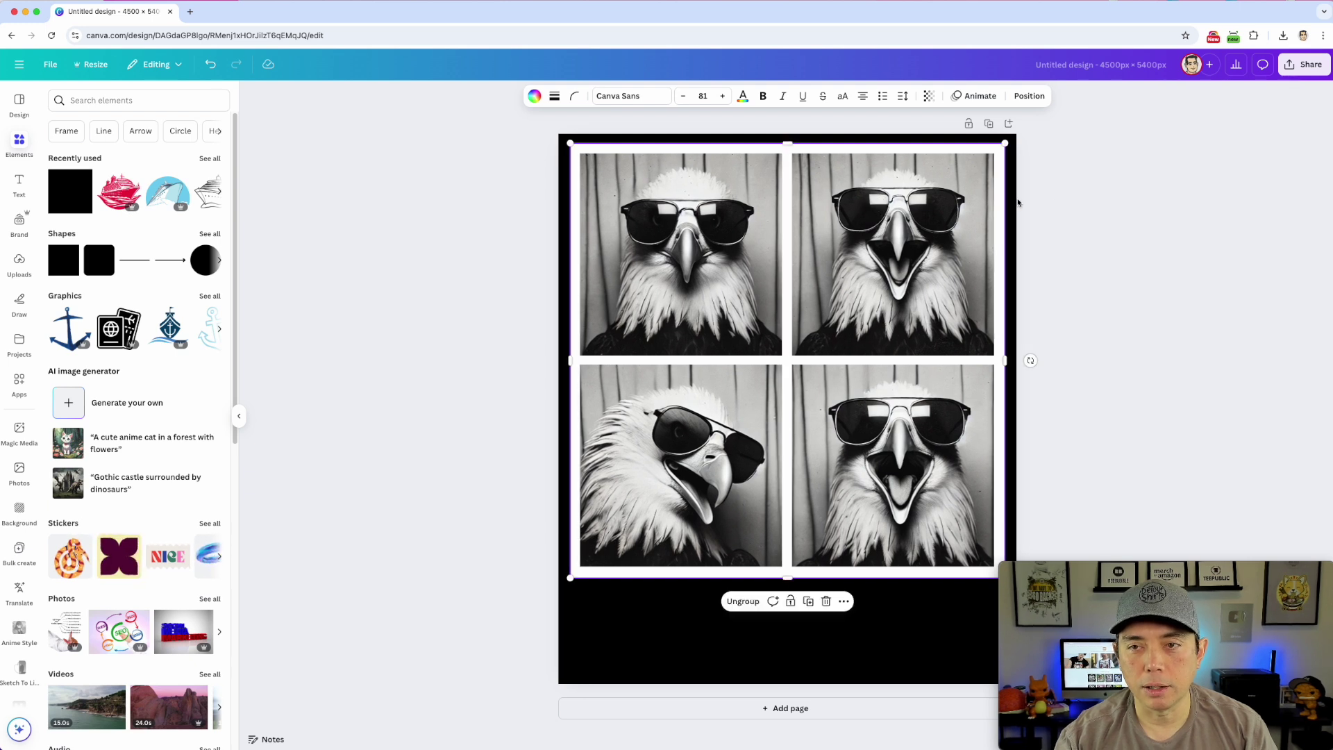
{"action": "left_click", "coordinate": [1055, 191]}
Download the design as a 4,500 × 5,400 px PNG with a transparent background
{"action": "left_click", "coordinate": [1308, 68]}
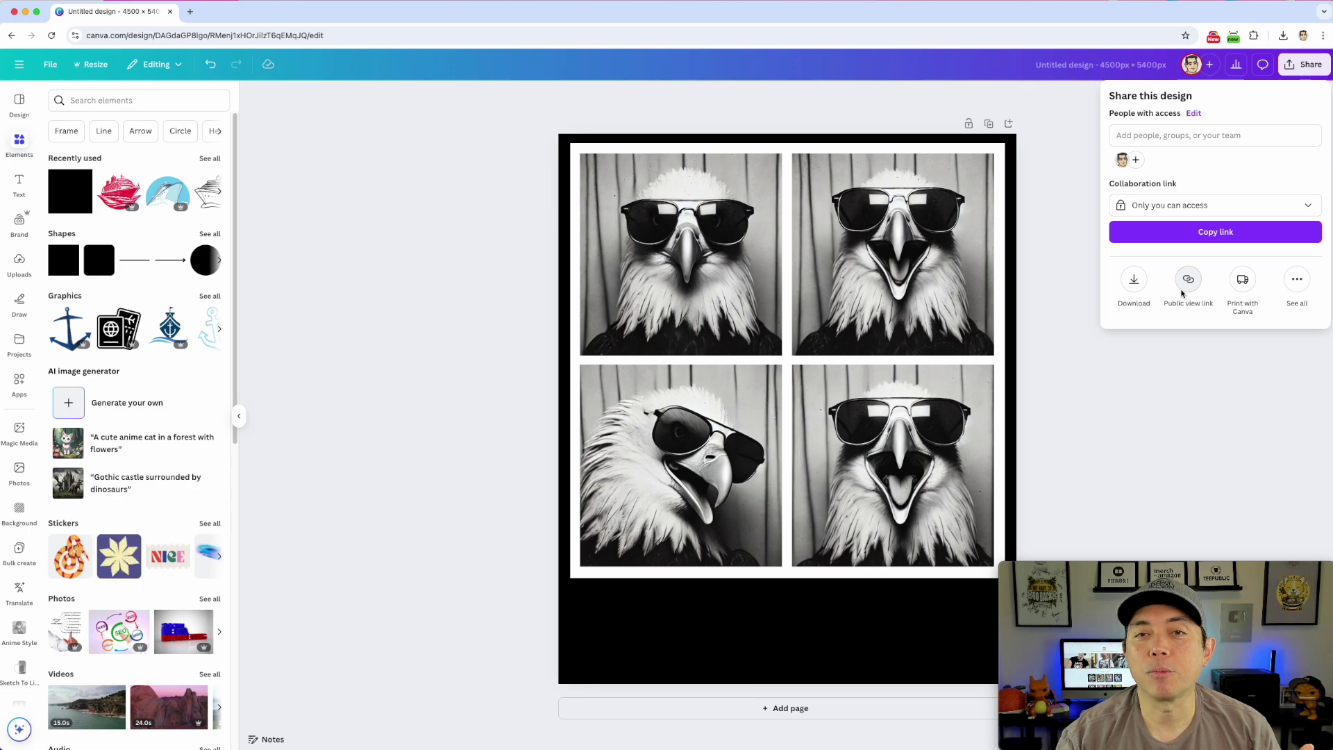
{"action": "left_click", "coordinate": [1133, 279]}
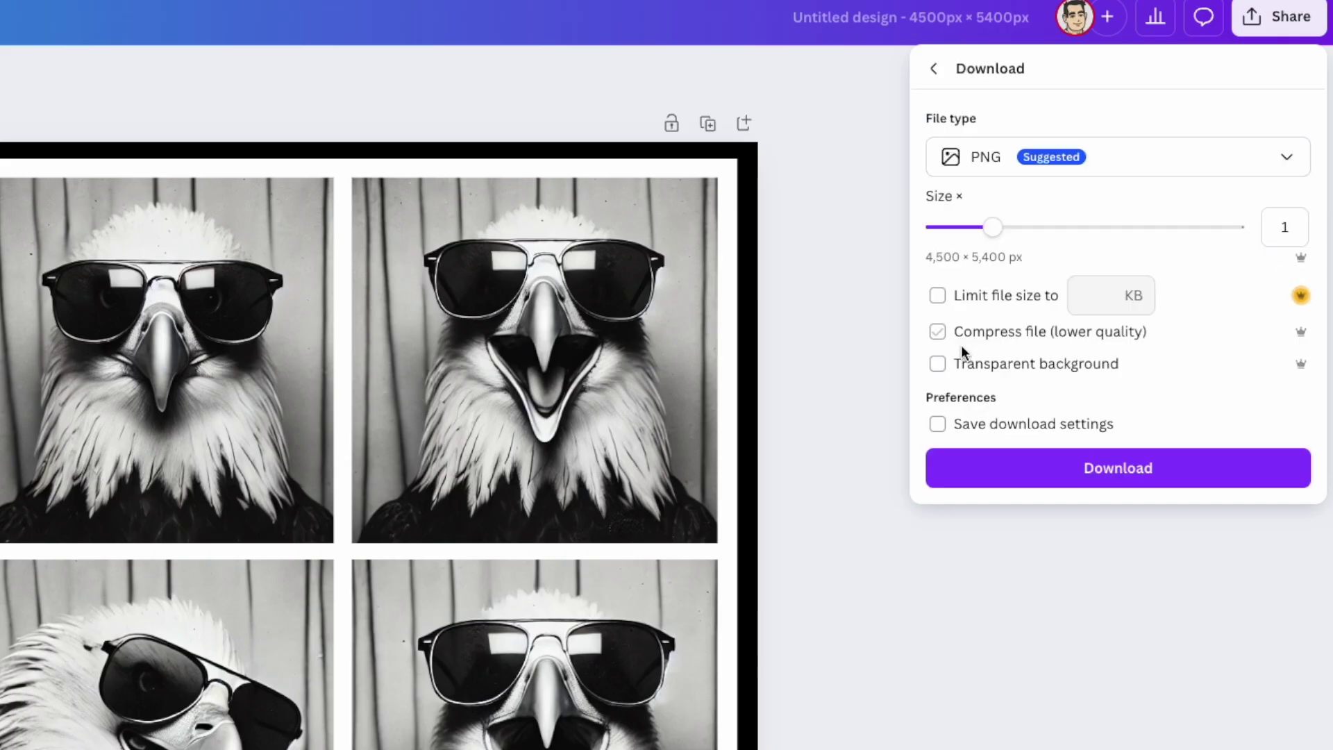
{"action": "left_click", "coordinate": [937, 363]}
{"action": "left_click", "coordinate": [1087, 470]}
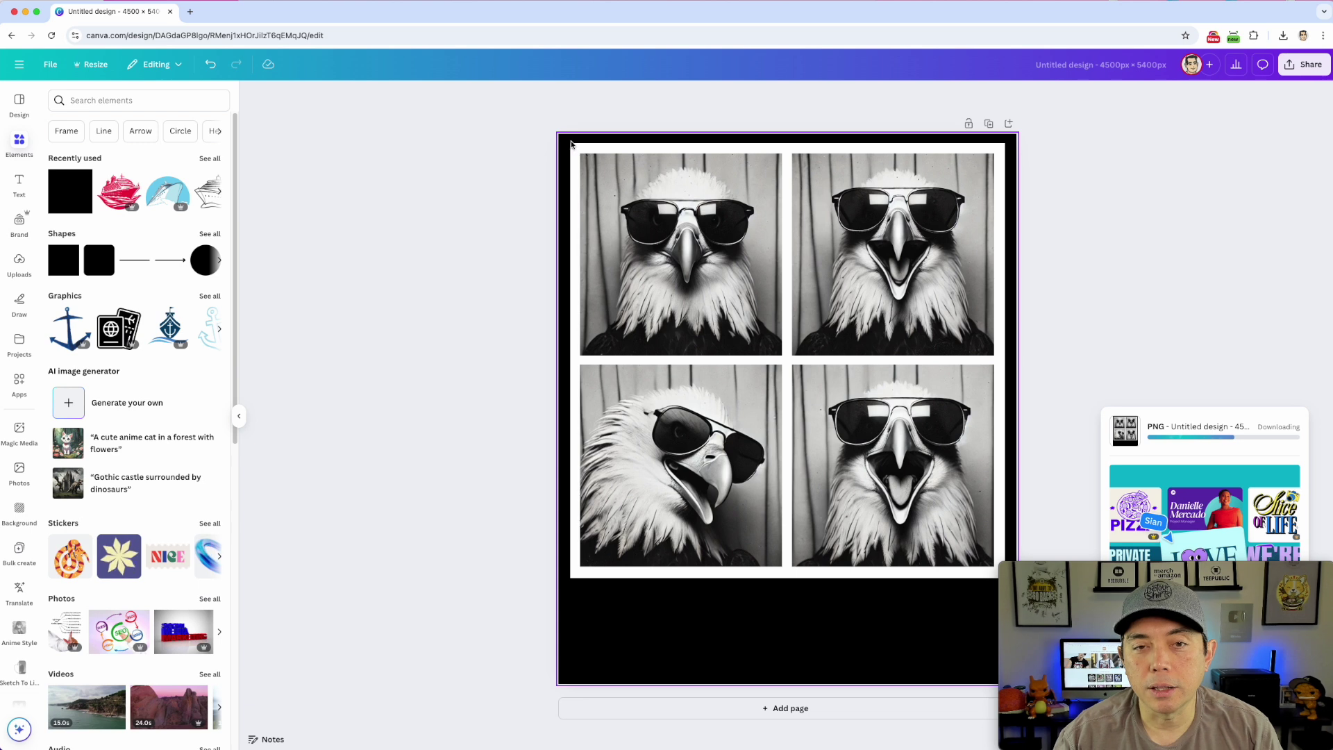
Try enlarging the grouped panels and frame to the full page width, and undo both resizes
{"action": "left_click_drag", "start_coordinate": [538, 131], "coordinate": [1031, 595]}
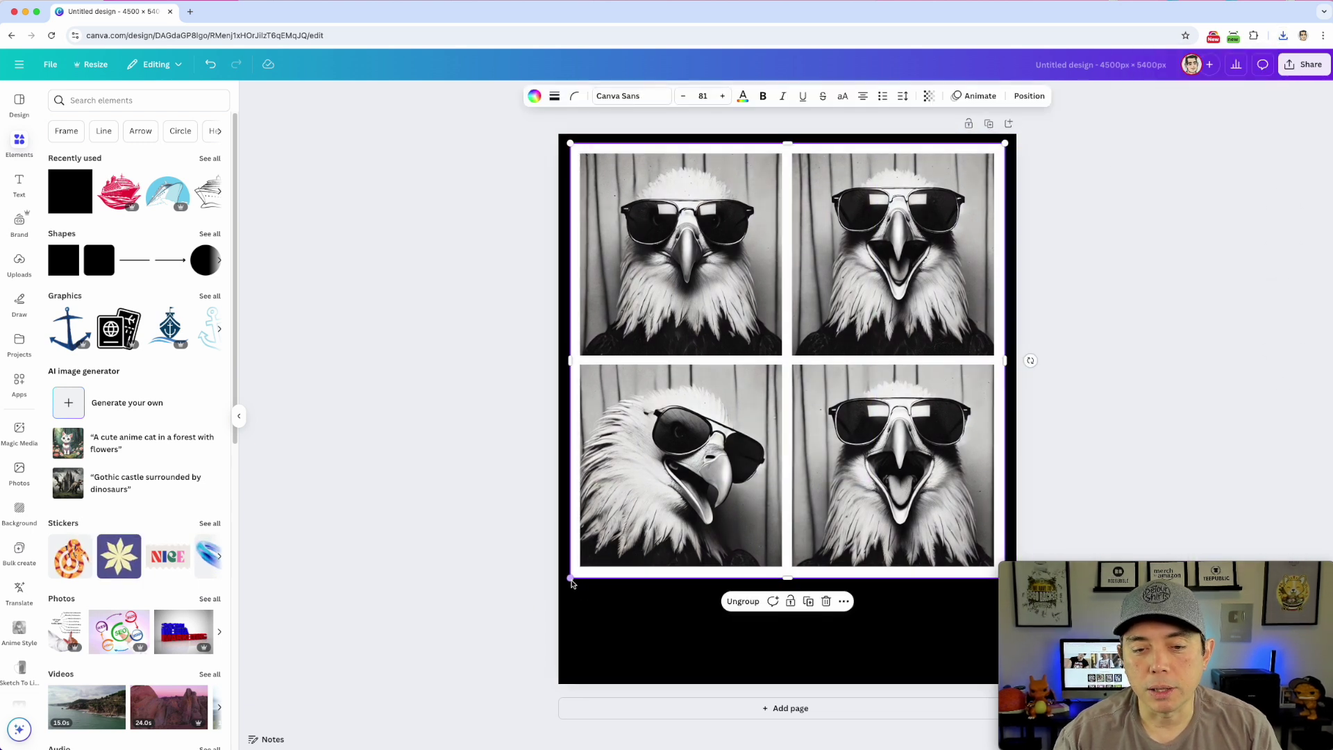
{"action": "left_click_drag", "start_coordinate": [565, 581], "coordinate": [558, 588]}
{"action": "left_click_drag", "start_coordinate": [1005, 143], "coordinate": [1020, 138]}
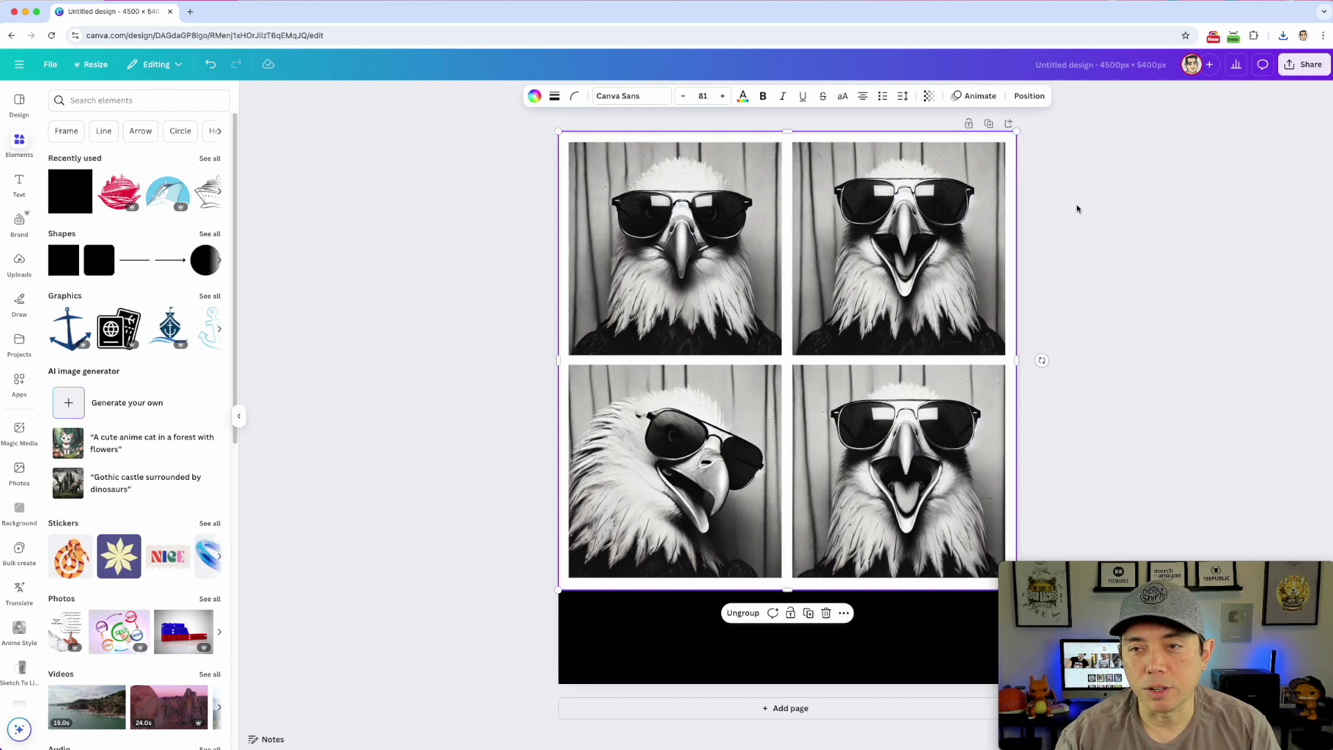
{"action": "left_click", "coordinate": [1102, 335]}
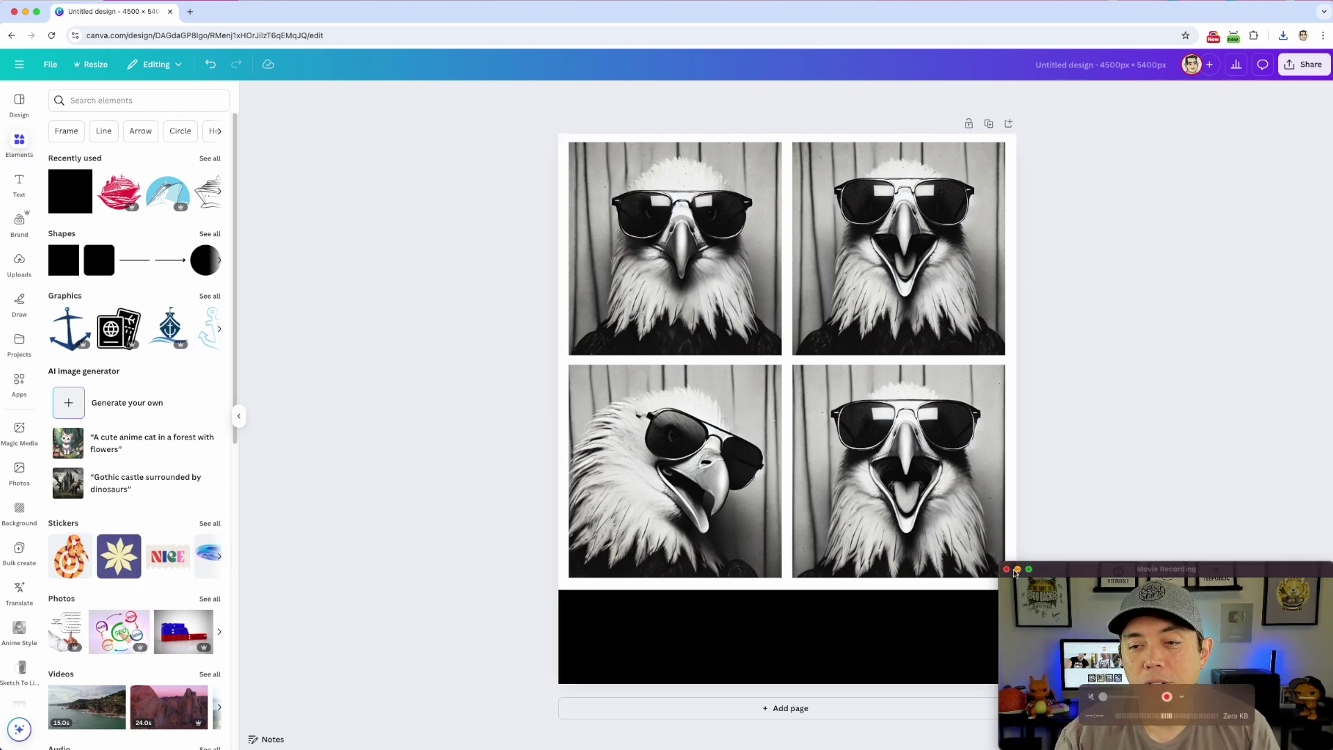
{"action": "key", "text": "super+z"}
{"action": "key", "text": "super+z"}
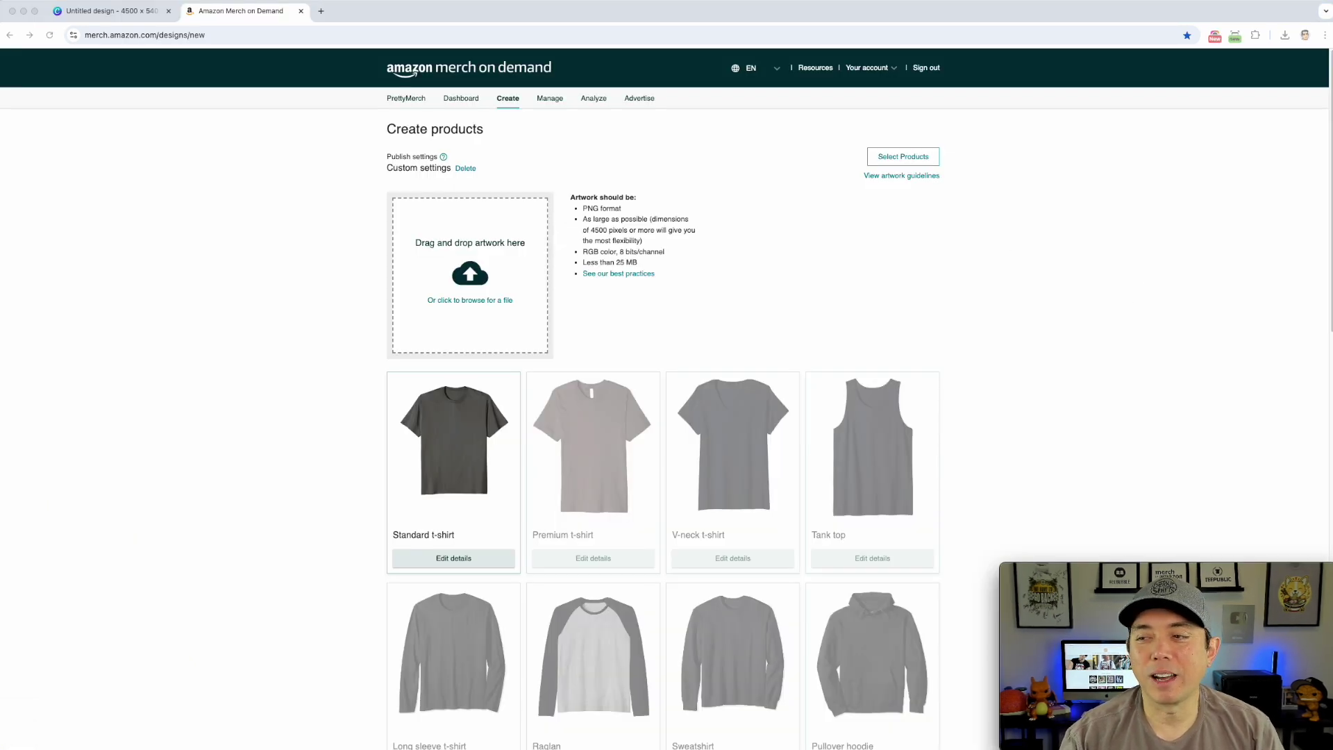
Switch to Amazon Merch on Demand, upload the eagle PNG as the artwork and open the Standard t-shirt's details
{"action": "left_click_drag", "start_coordinate": [1332, 292], "coordinate": [518, 282]}
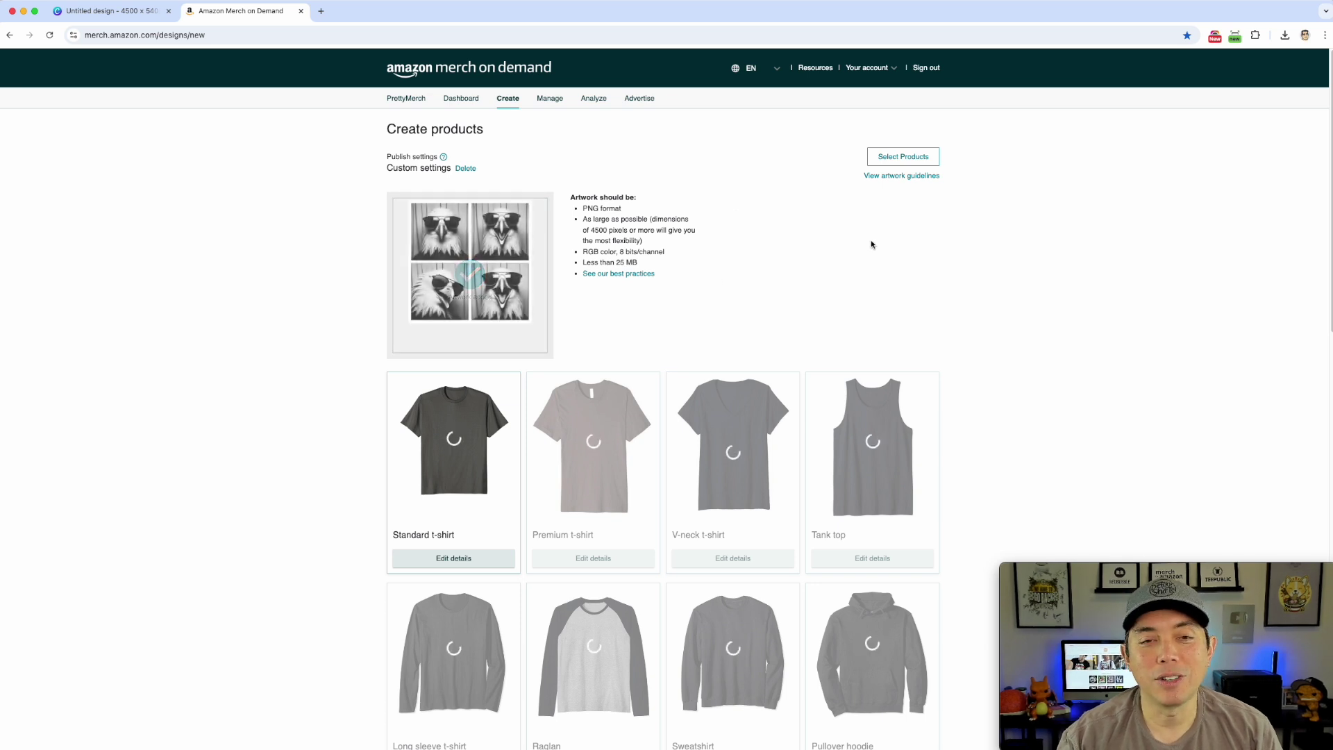
{"action": "left_click", "coordinate": [472, 563]}
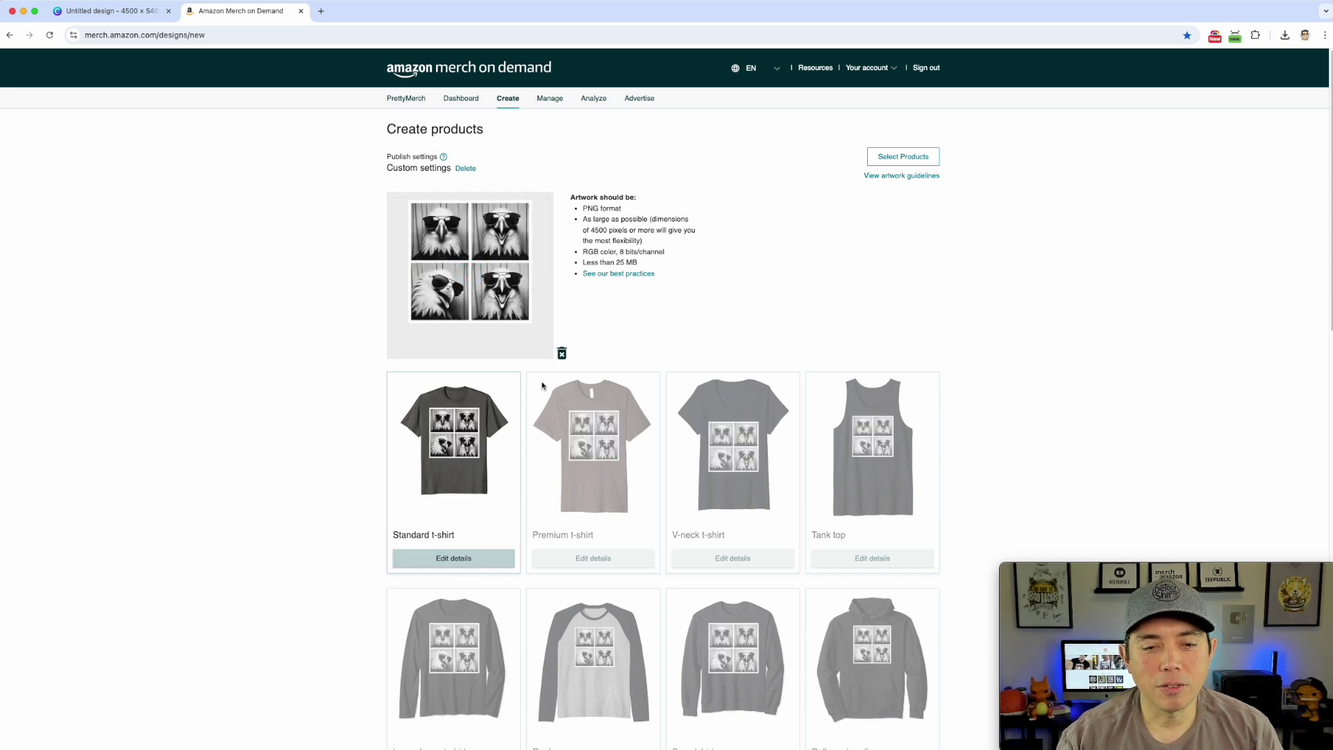
Check the product and marketplace selection and keep only the Standard t-shirt on .com
{"action": "scroll", "coordinate": [750, 262], "scroll_direction": "up", "scroll_amount": 5}
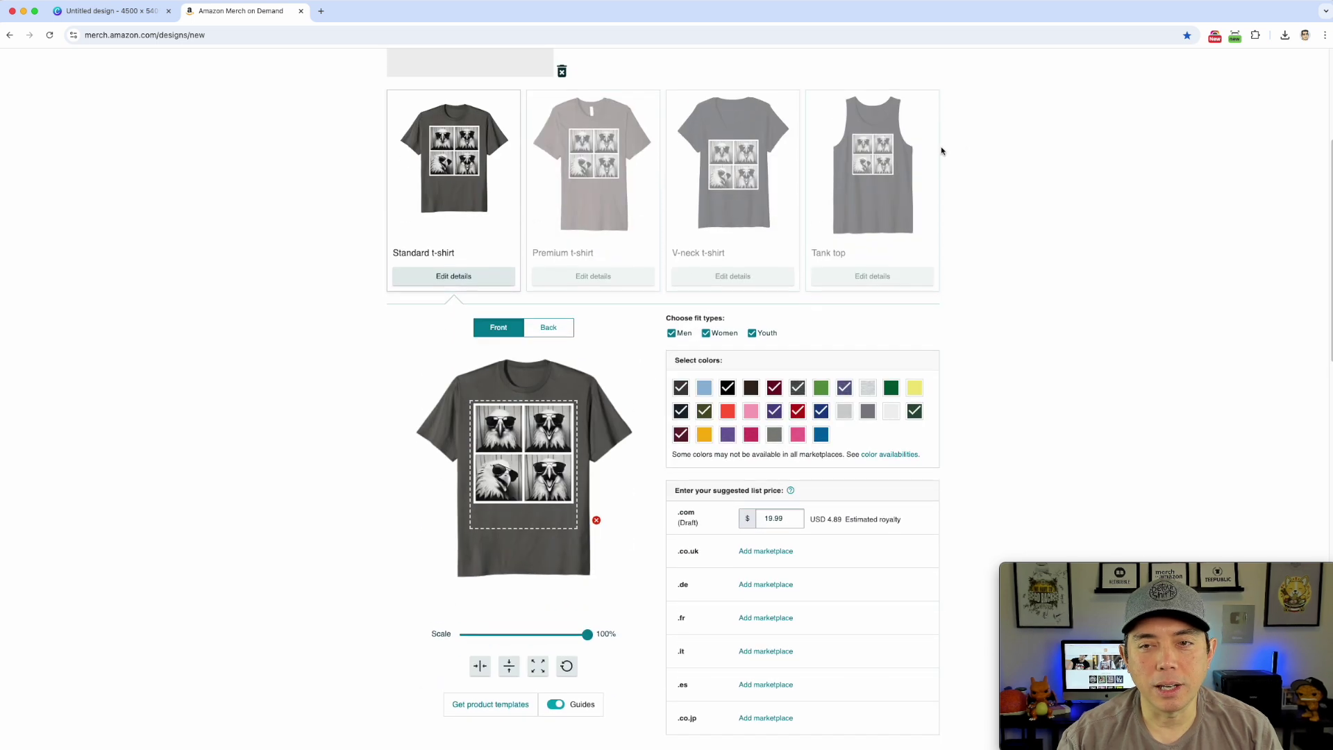
{"action": "left_click", "coordinate": [904, 104]}
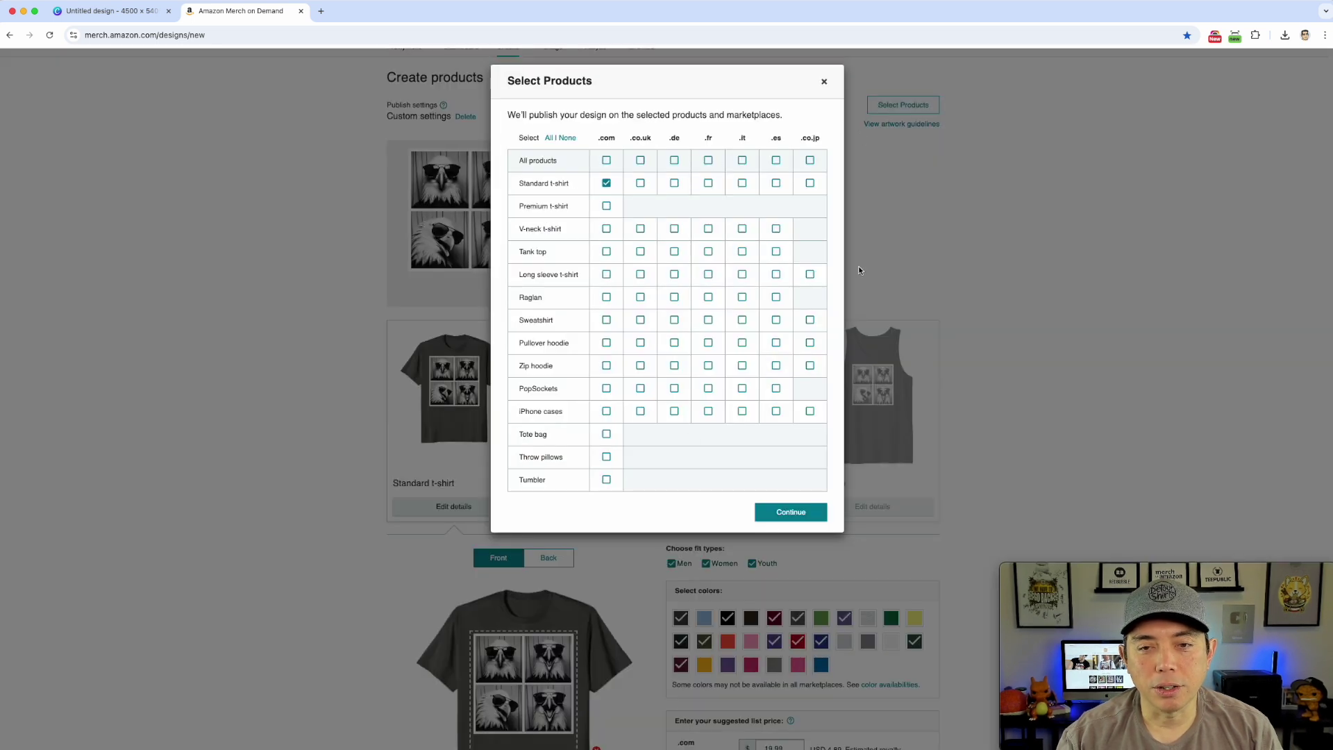
{"action": "left_click", "coordinate": [789, 513]}
Add dark green, brown, Grass Green, White, Heather Grey, Orange and deep pink to the Standard t-shirt's selected colours
{"action": "scroll", "coordinate": [517, 497], "scroll_direction": "down", "scroll_amount": 5}
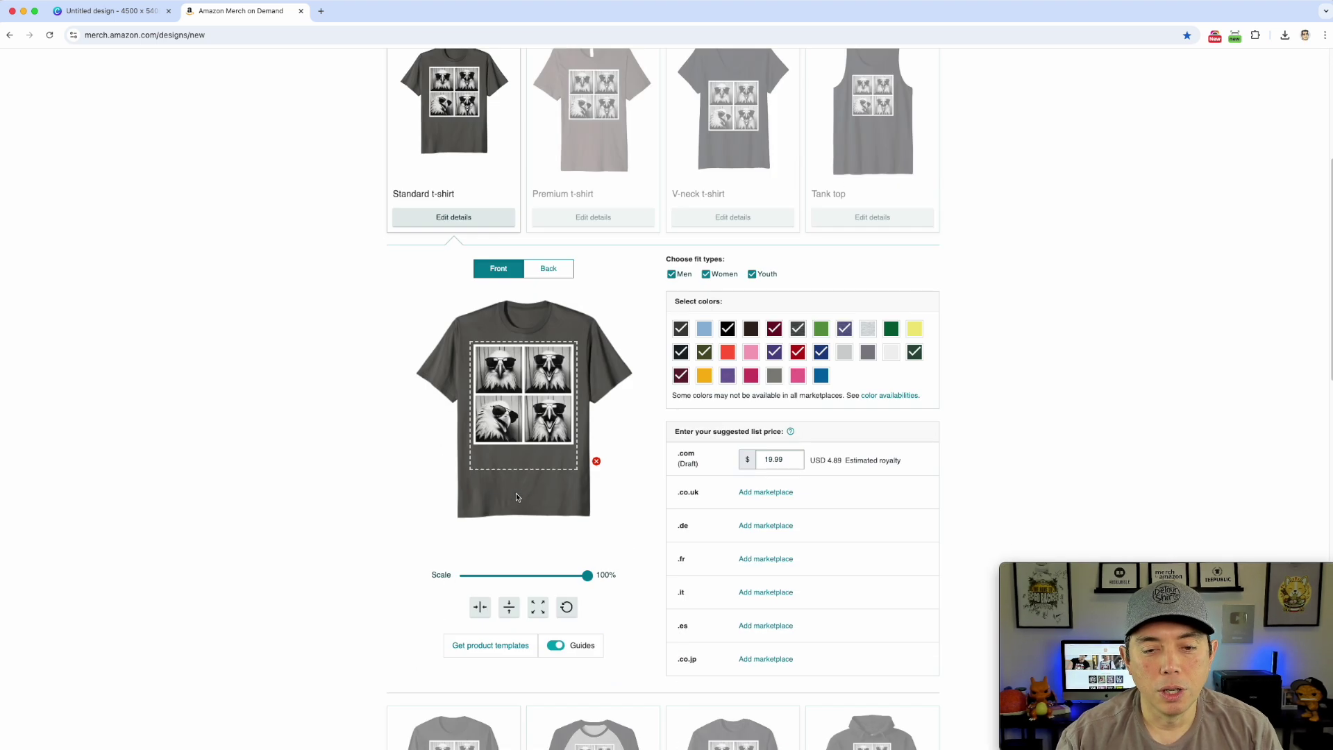
{"action": "scroll", "coordinate": [577, 447], "scroll_direction": "down", "scroll_amount": 2}
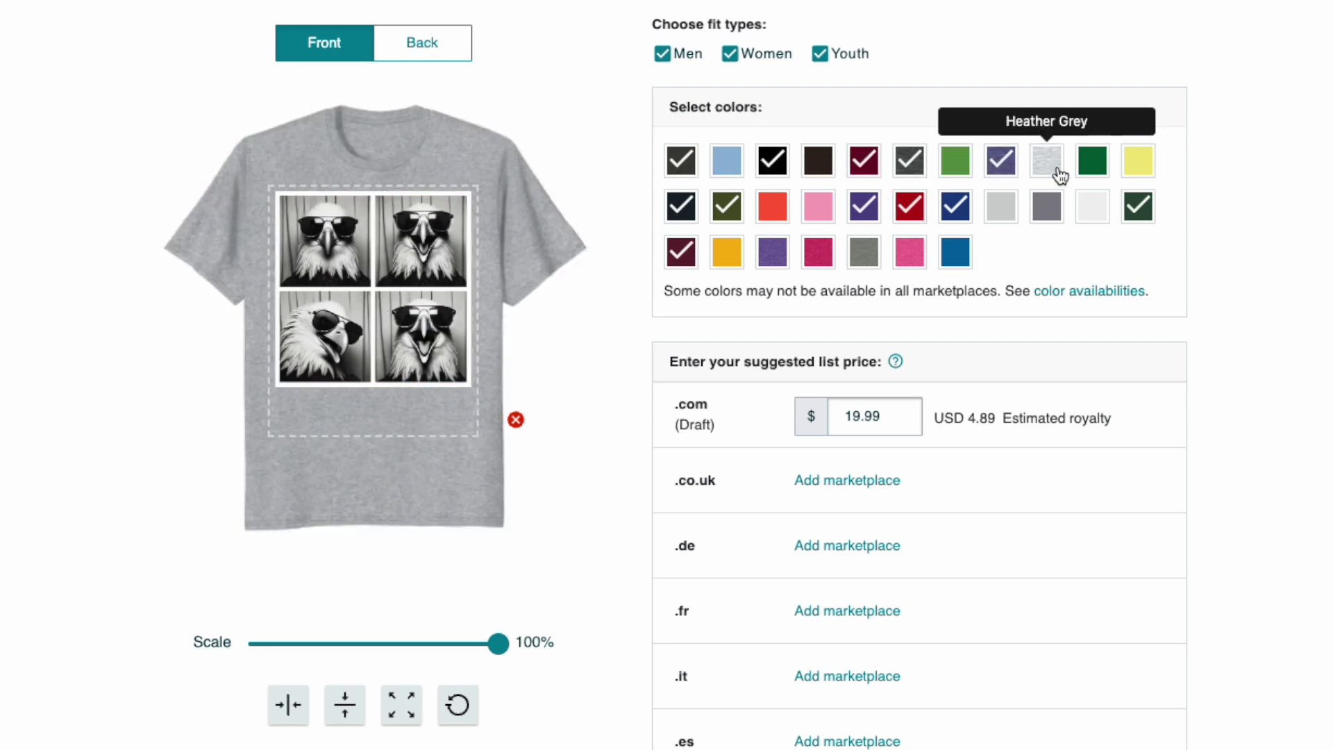
{"action": "left_click", "coordinate": [1093, 164]}
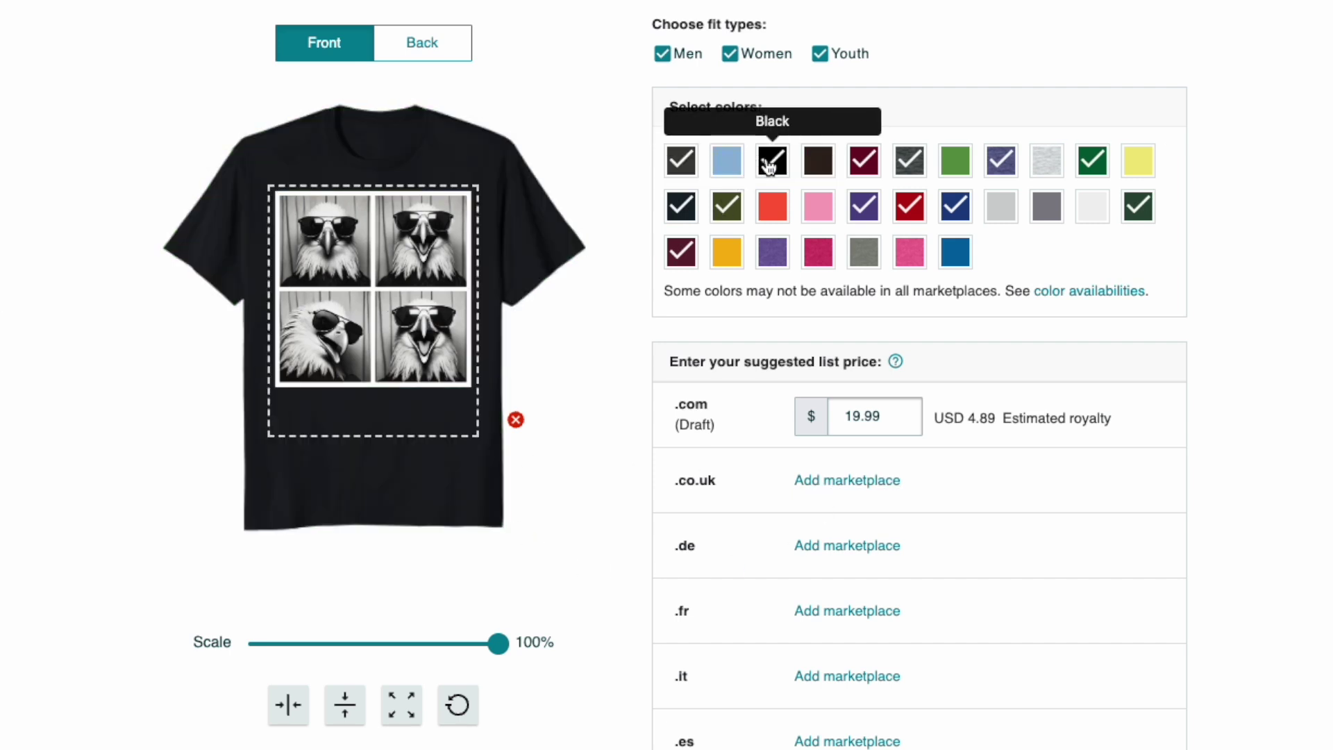
{"action": "left_click", "coordinate": [820, 165]}
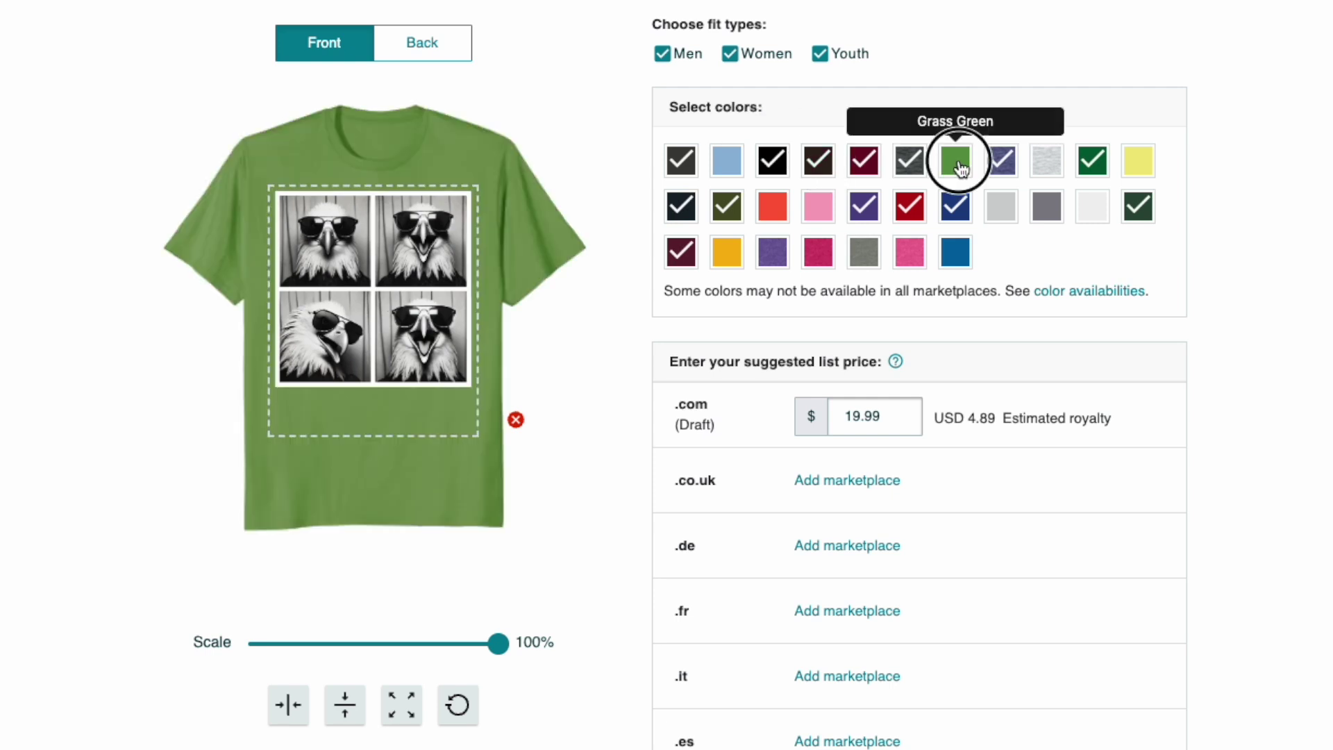
{"action": "left_click", "coordinate": [961, 169]}
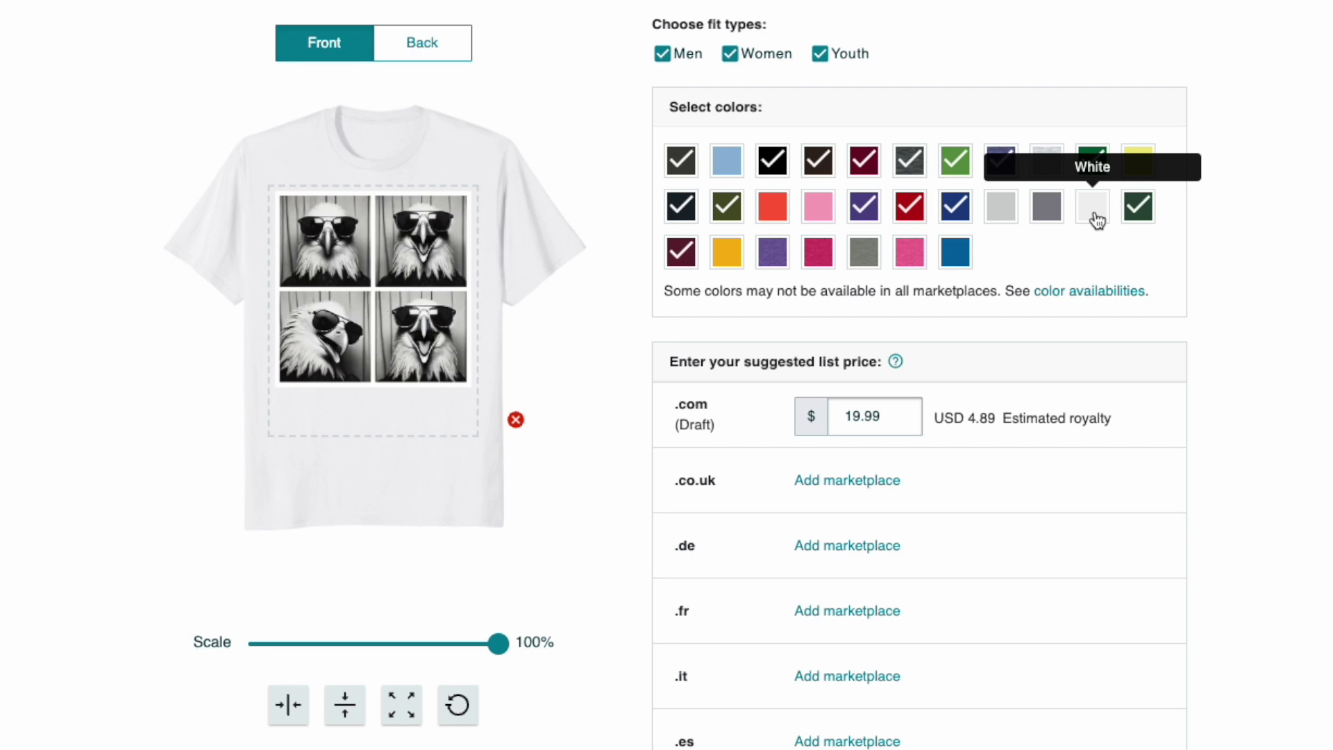
{"action": "left_click", "coordinate": [1097, 220]}
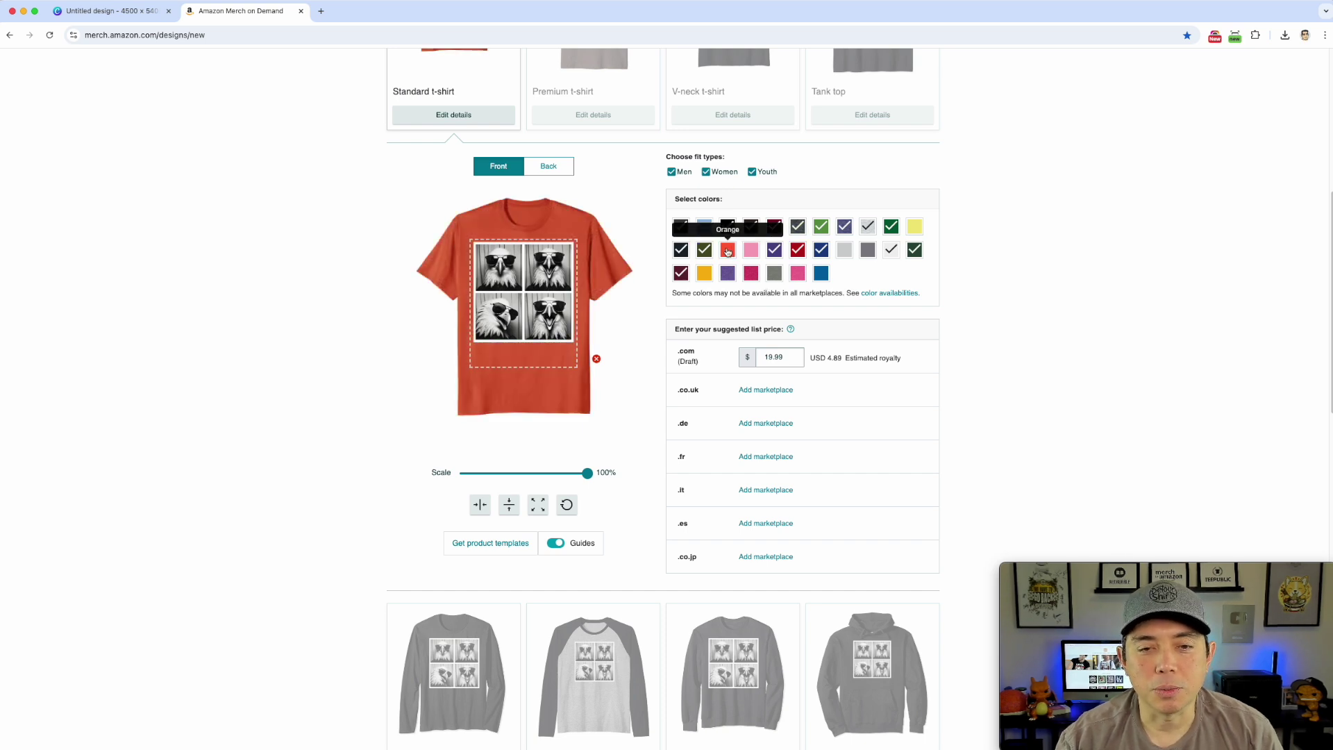
{"action": "left_click", "coordinate": [752, 275]}
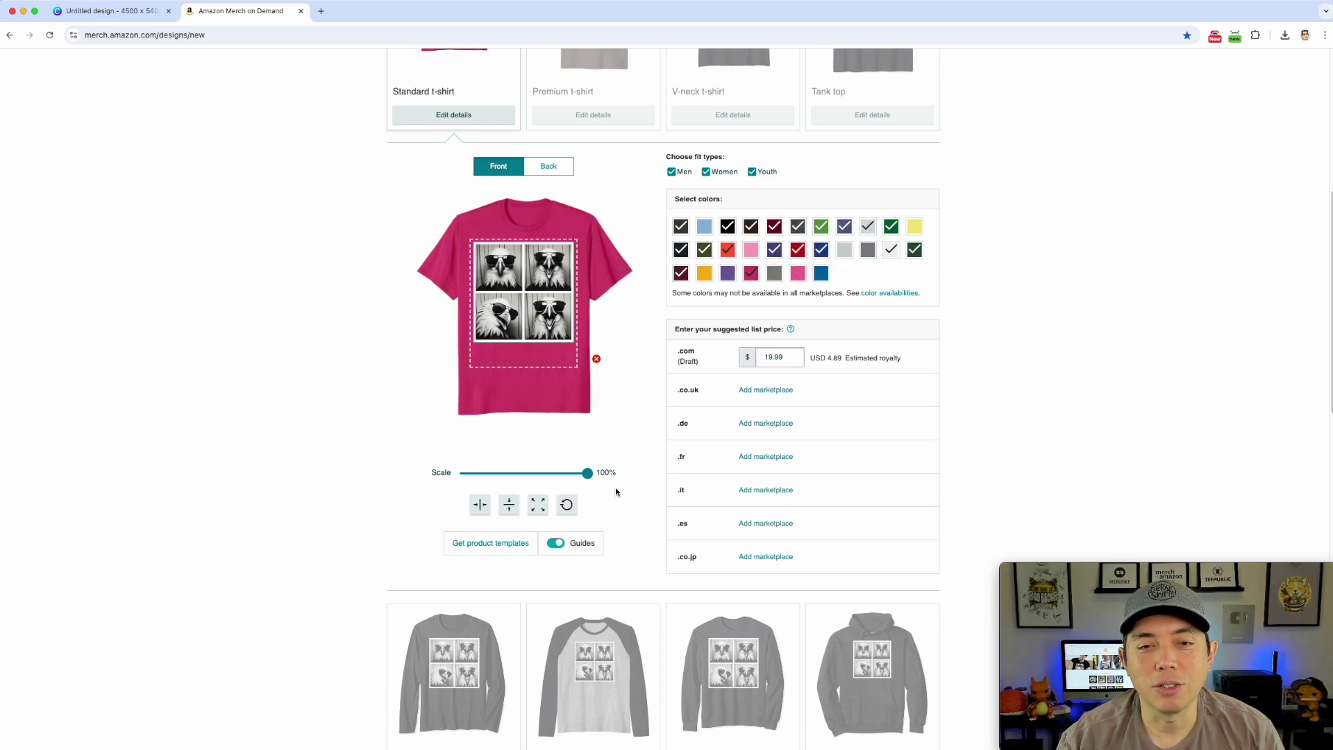
Review the product details fields, availability options and artwork previews across the product listing
{"action": "scroll", "coordinate": [615, 492], "scroll_direction": "down", "scroll_amount": 1}
{"action": "scroll", "coordinate": [615, 491], "scroll_direction": "down", "scroll_amount": 15}
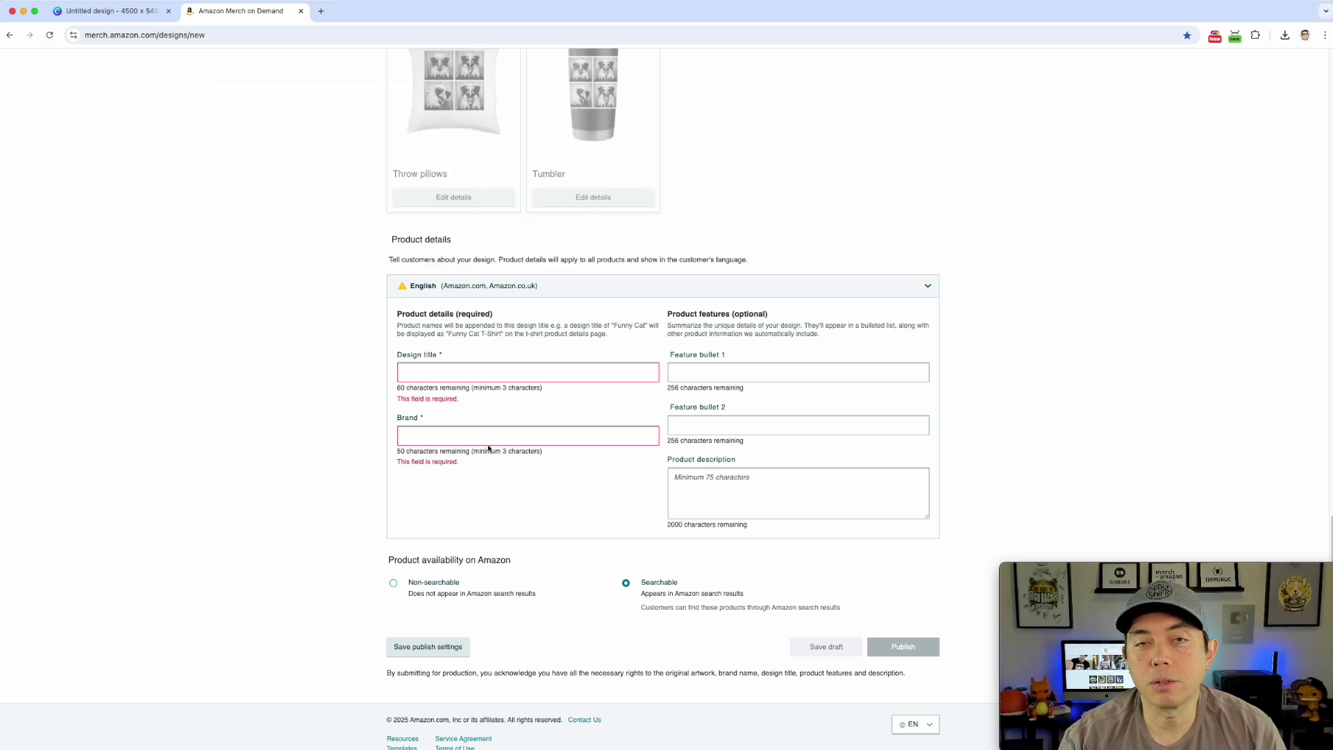
{"action": "scroll", "coordinate": [738, 433], "scroll_direction": "up", "scroll_amount": 1}
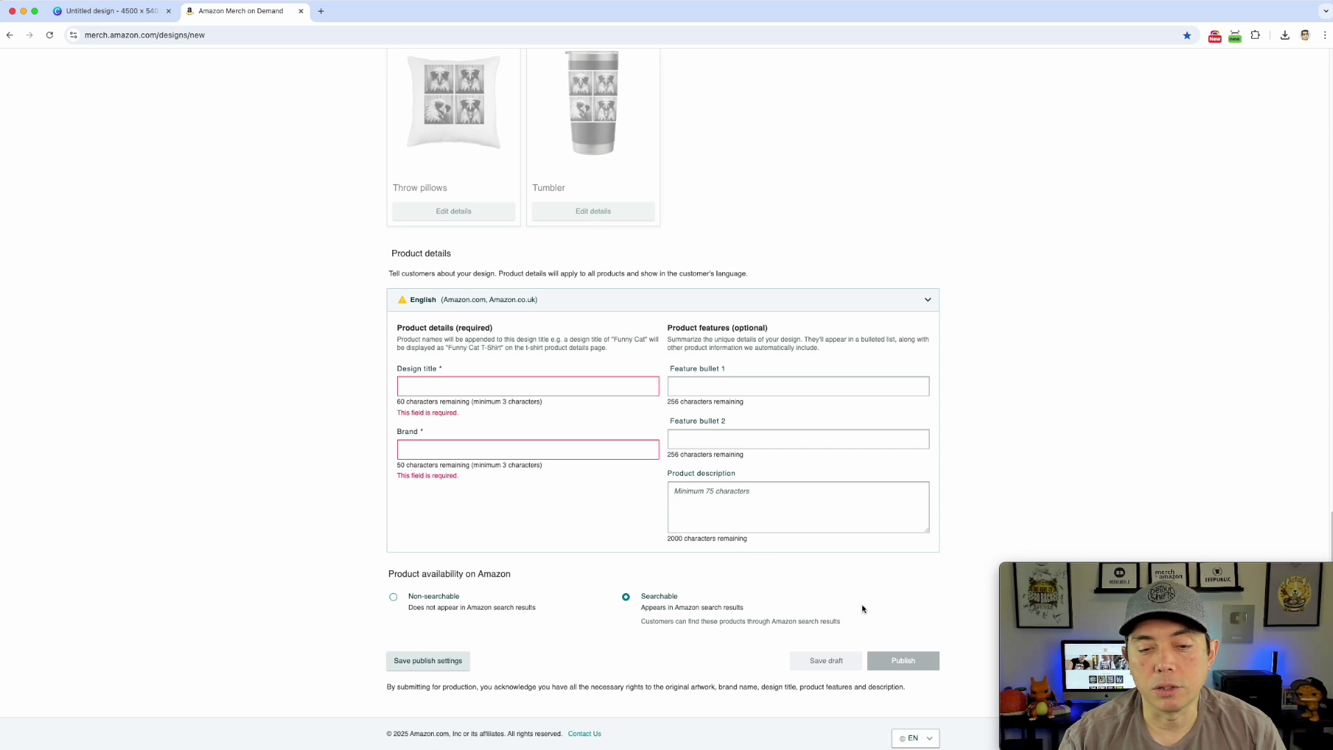
{"action": "scroll", "coordinate": [788, 616], "scroll_direction": "up", "scroll_amount": 12}
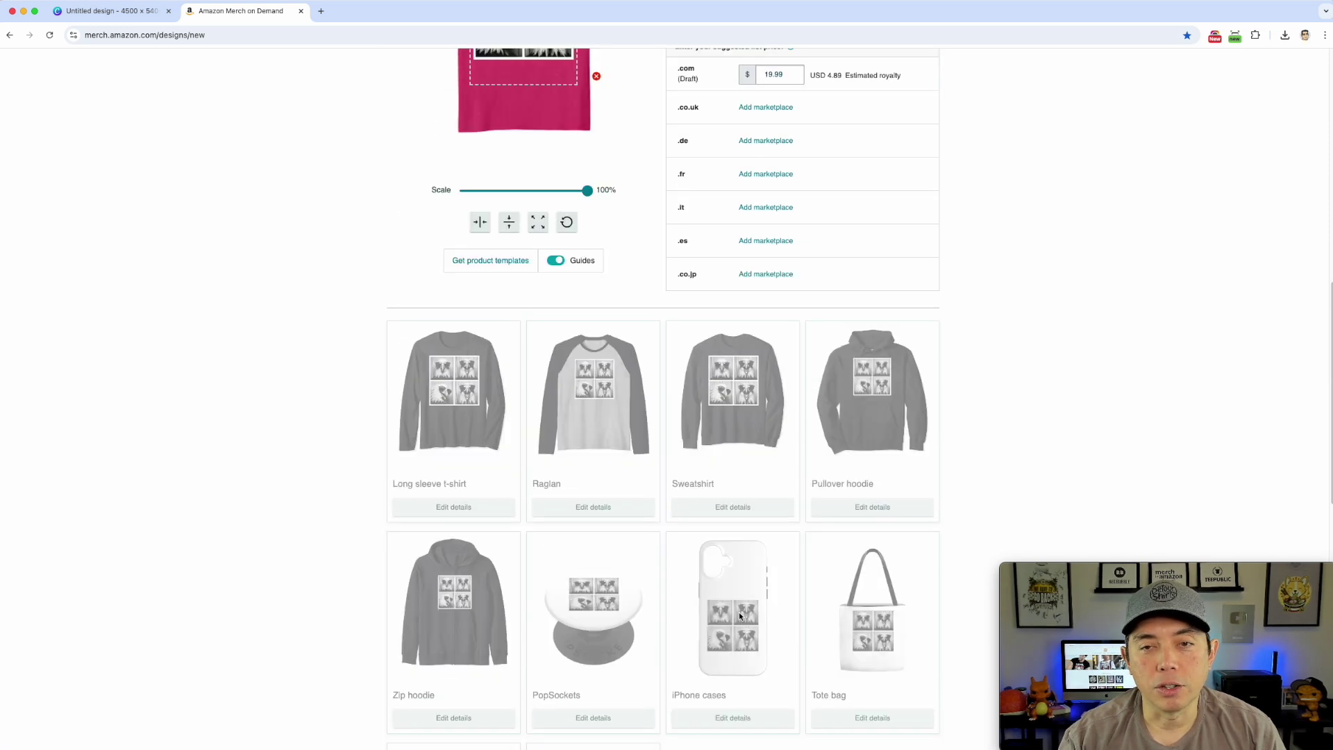
{"action": "scroll", "coordinate": [739, 616], "scroll_direction": "up", "scroll_amount": 12}
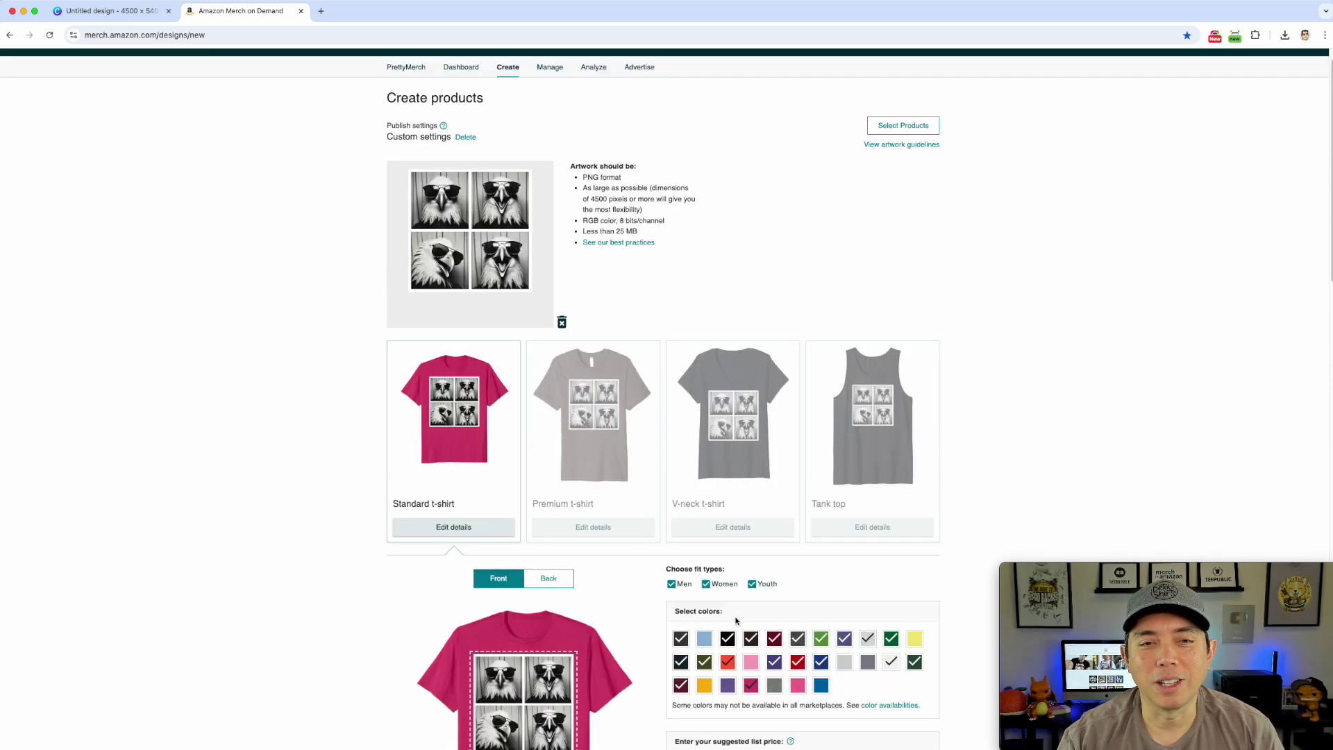
{"action": "scroll", "coordinate": [434, 505], "scroll_direction": "down", "scroll_amount": 5}
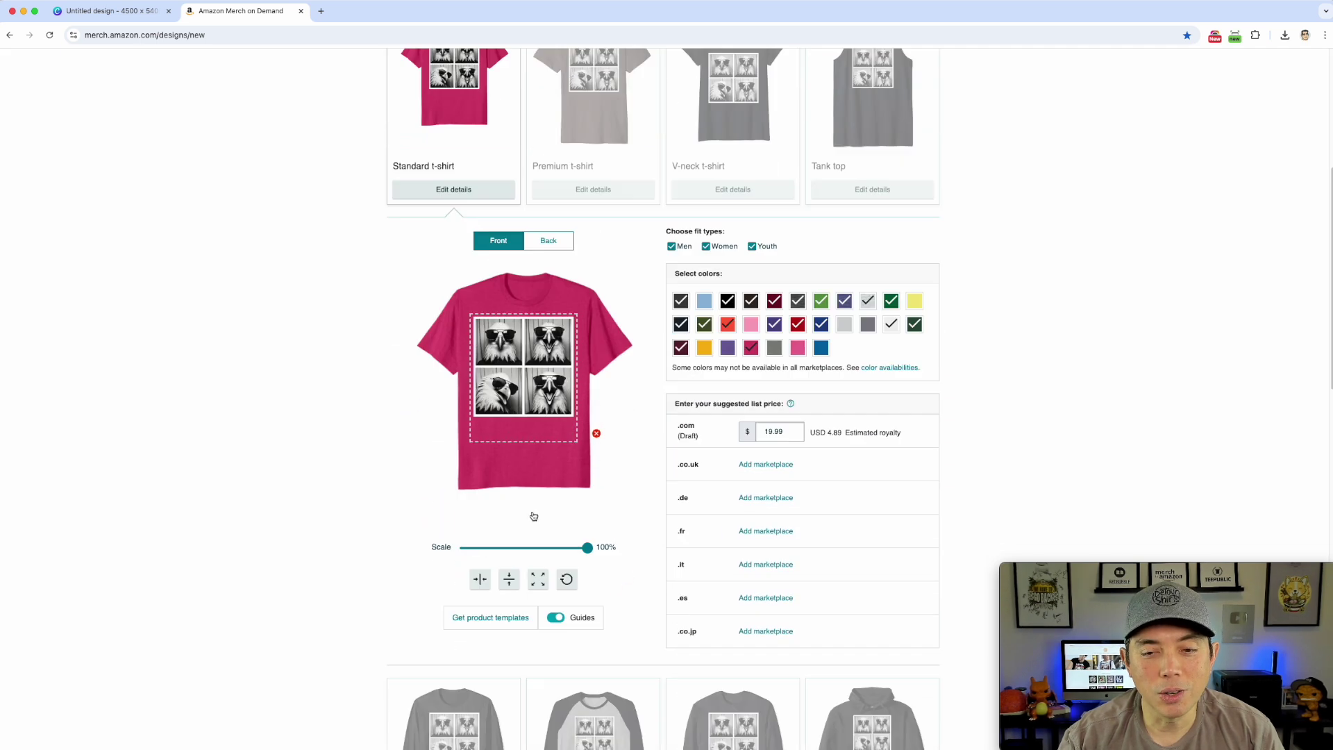